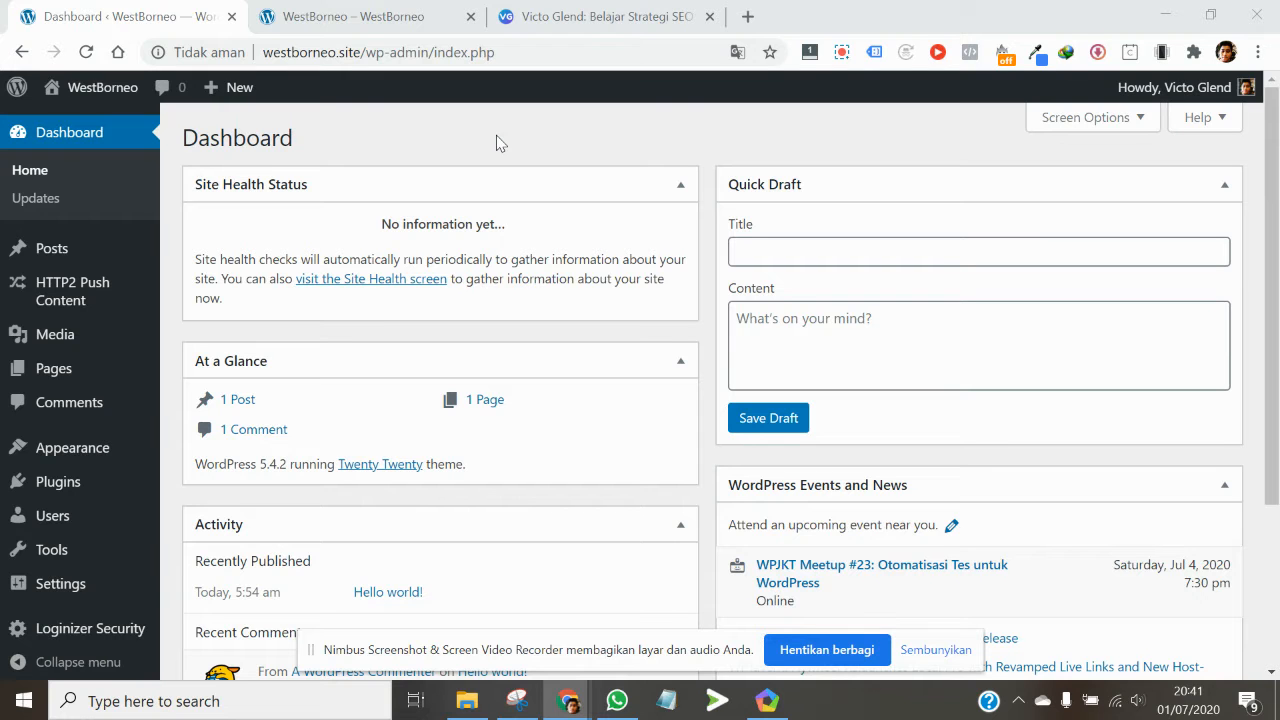
# Switch to the already open victoglend.com homepage and look over its email signup and publications sections.
pyautogui.click(551, 16)
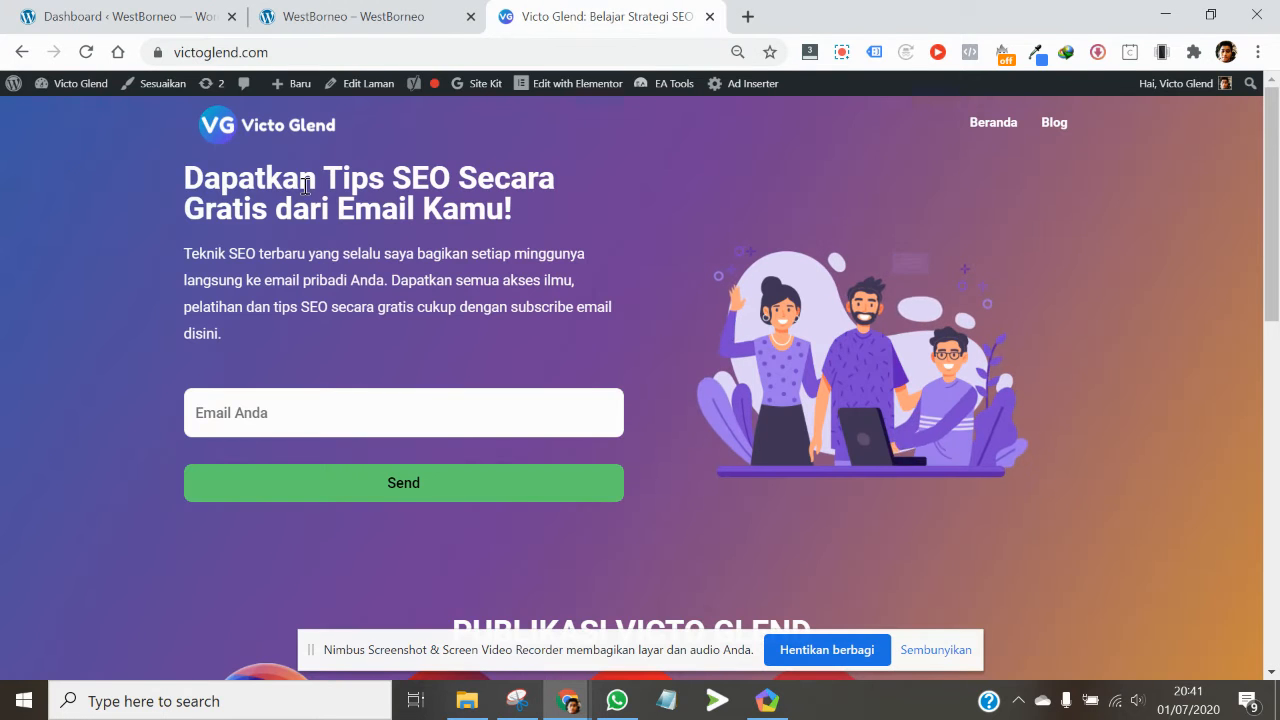
pyautogui.scroll(-6, 679, 351)
pyautogui.scroll(-3, 735, 377)
pyautogui.scroll(6, 735, 377)
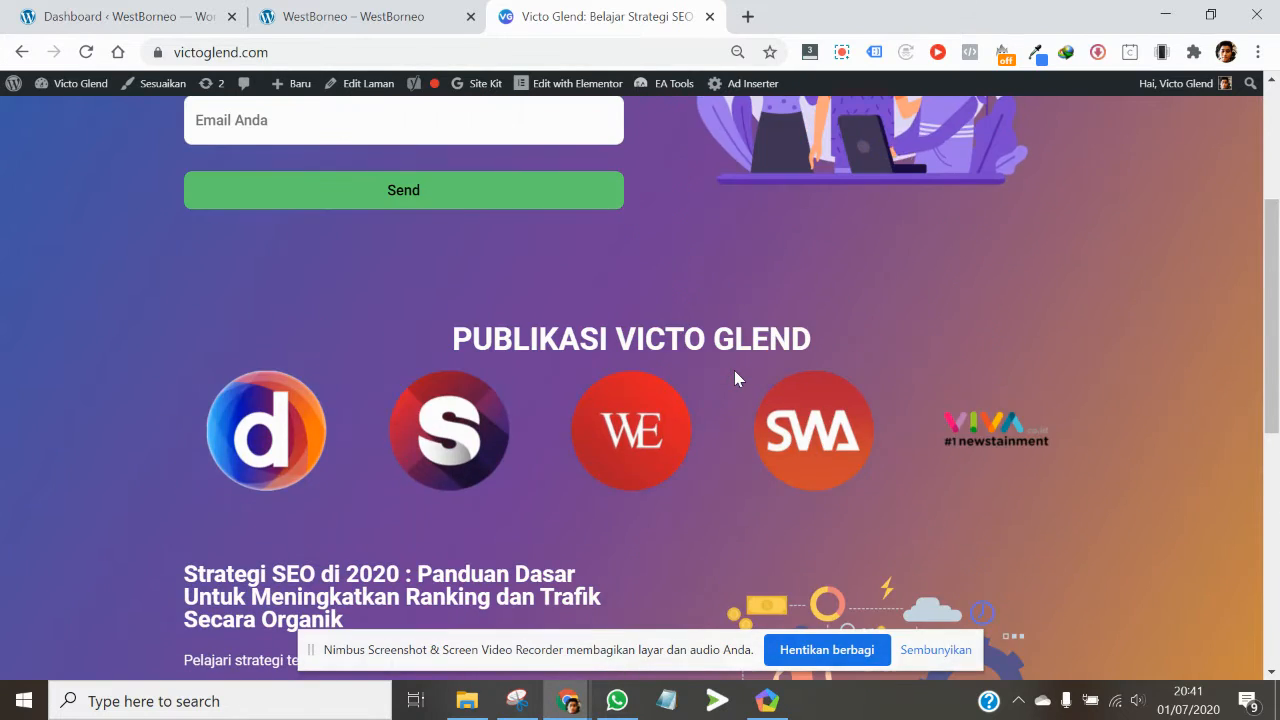
pyautogui.scroll(3, 734, 370)
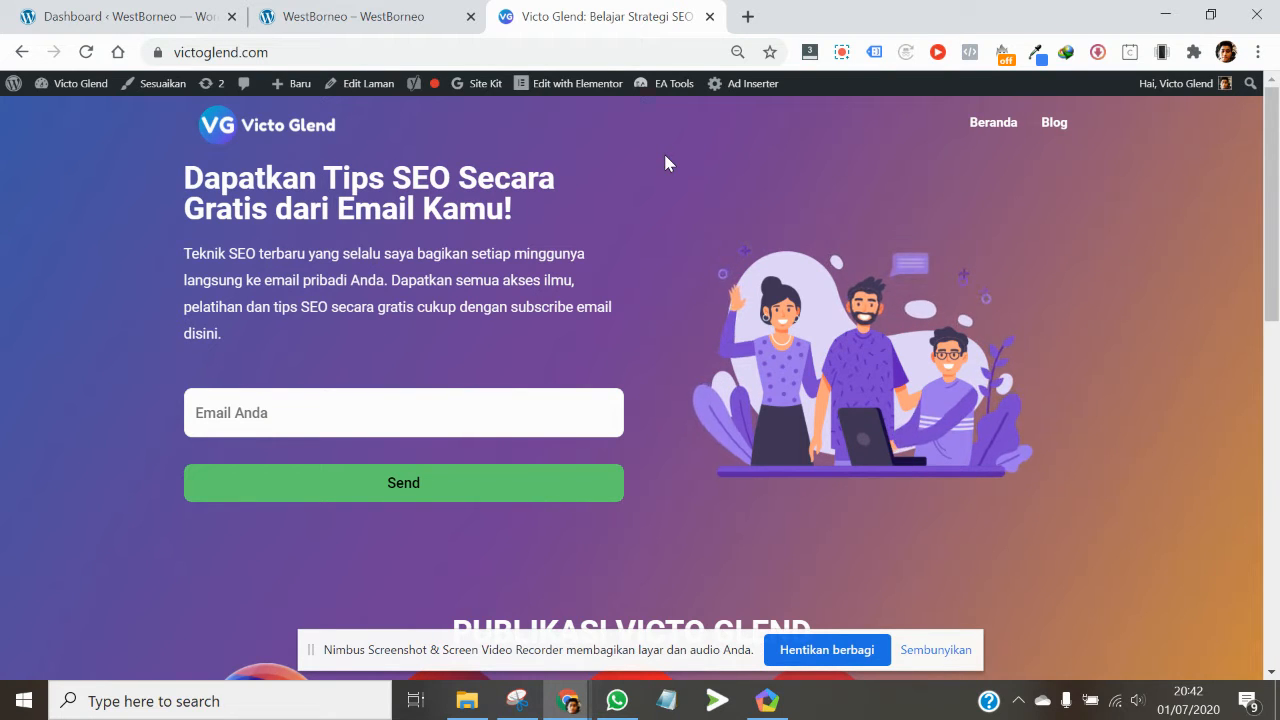
# Open the guest-post page of the current site at victoglend.com/guest-post.
pyautogui.click(461, 49)
pyautogui.click(461, 49)
pyautogui.write('po')
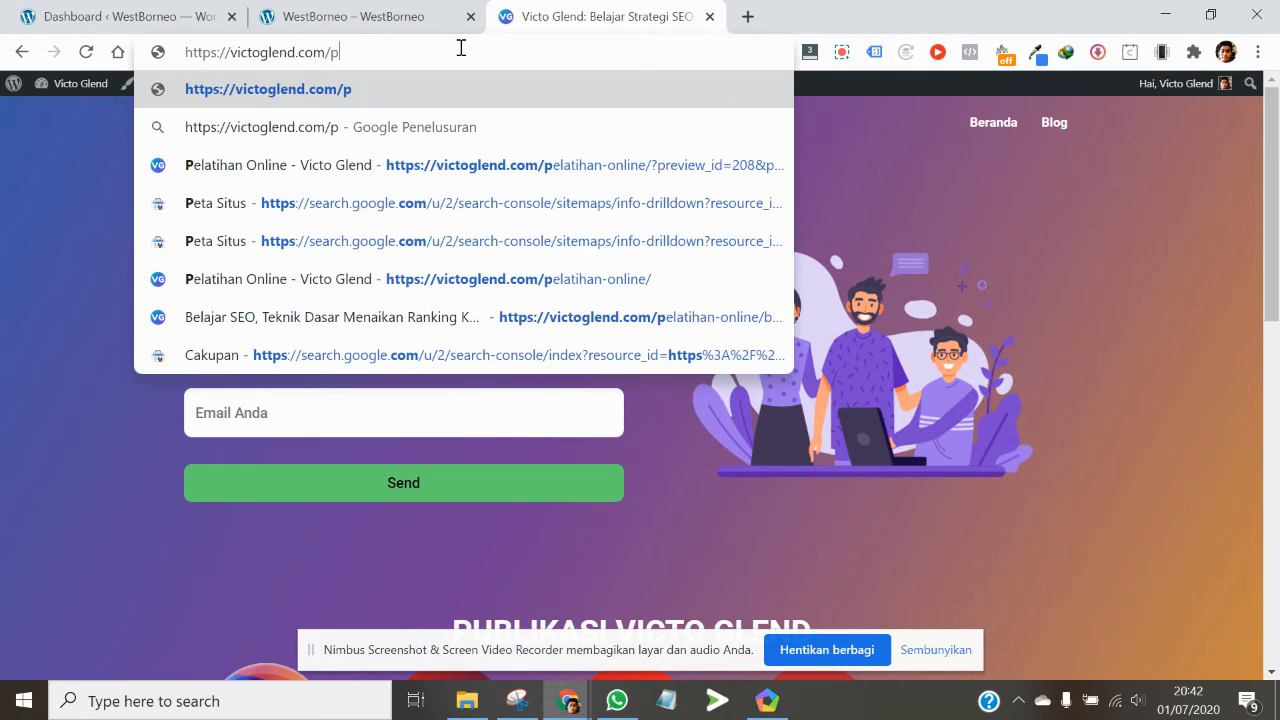
pyautogui.press('BackSpace')
pyautogui.press('BackSpace')
pyautogui.write('g')
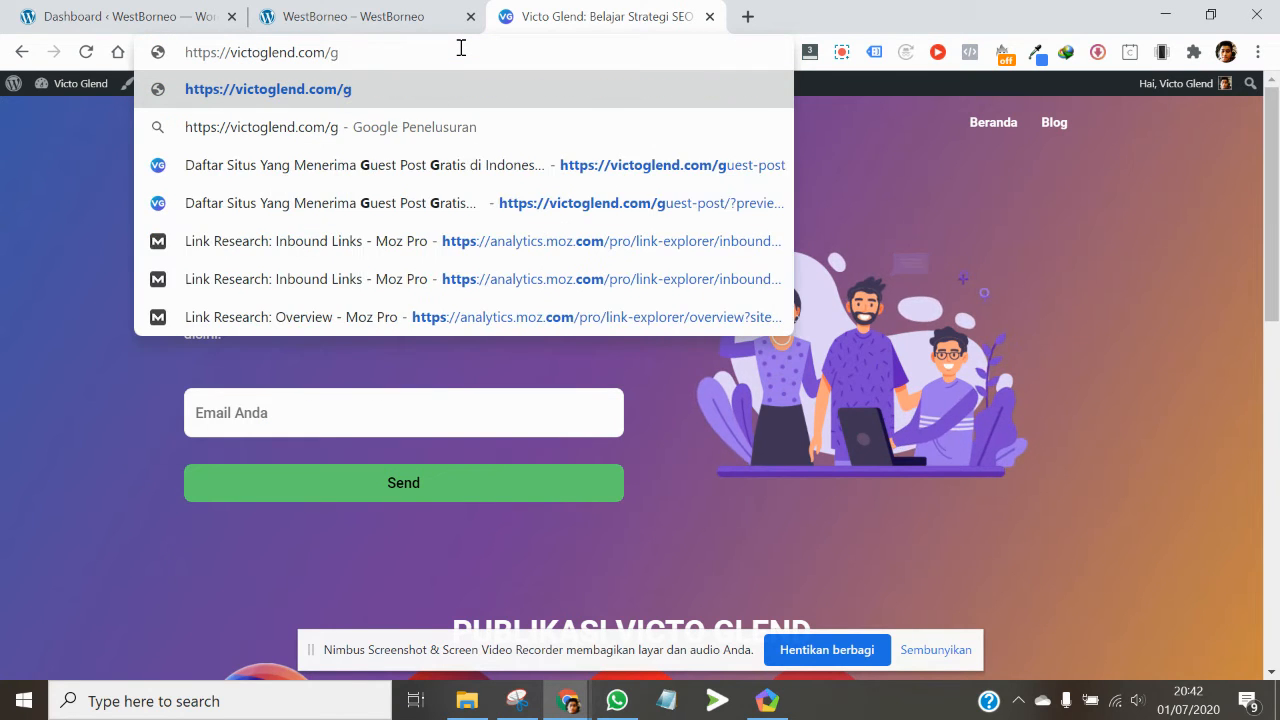
pyautogui.write('uest-')
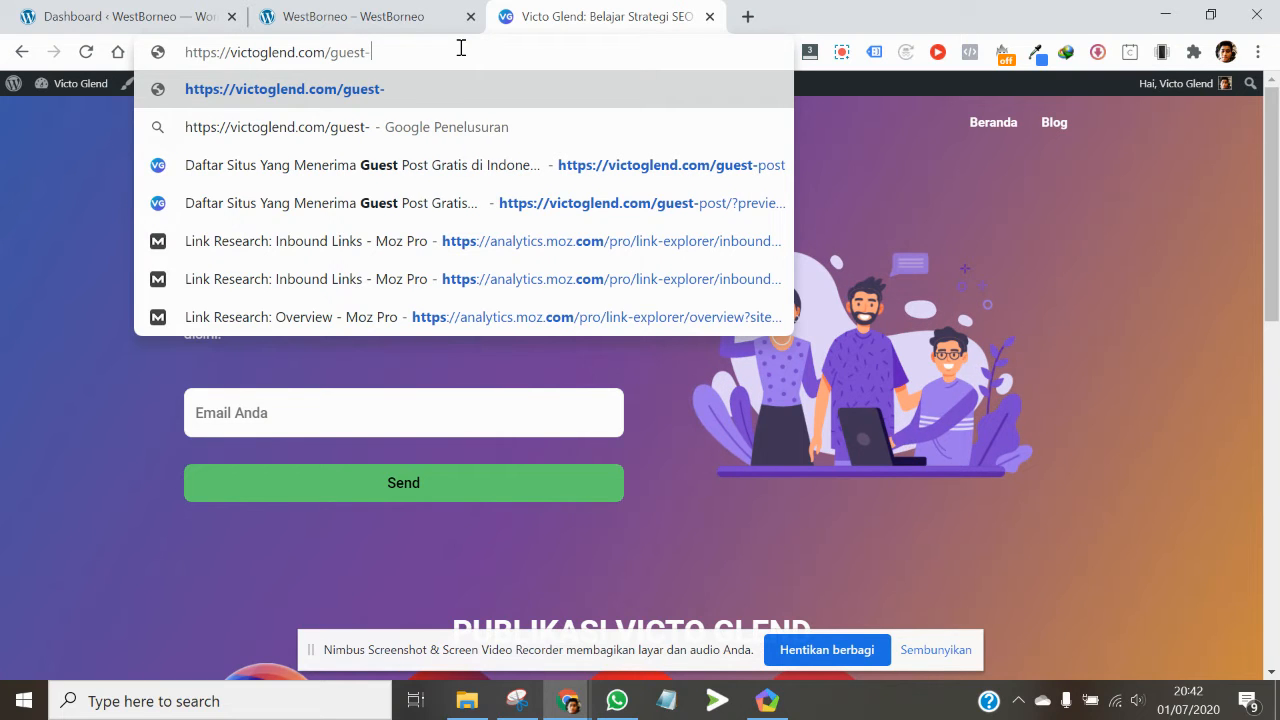
pyautogui.write('post')
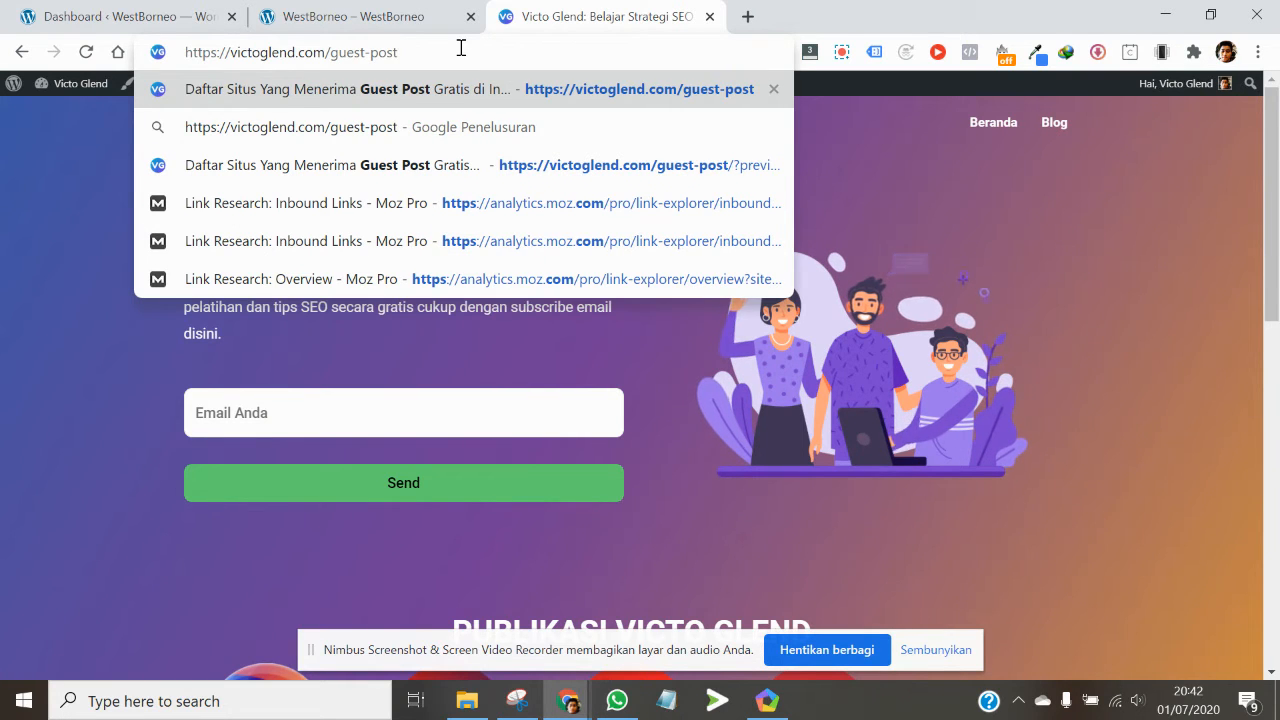
pyautogui.press('Return')
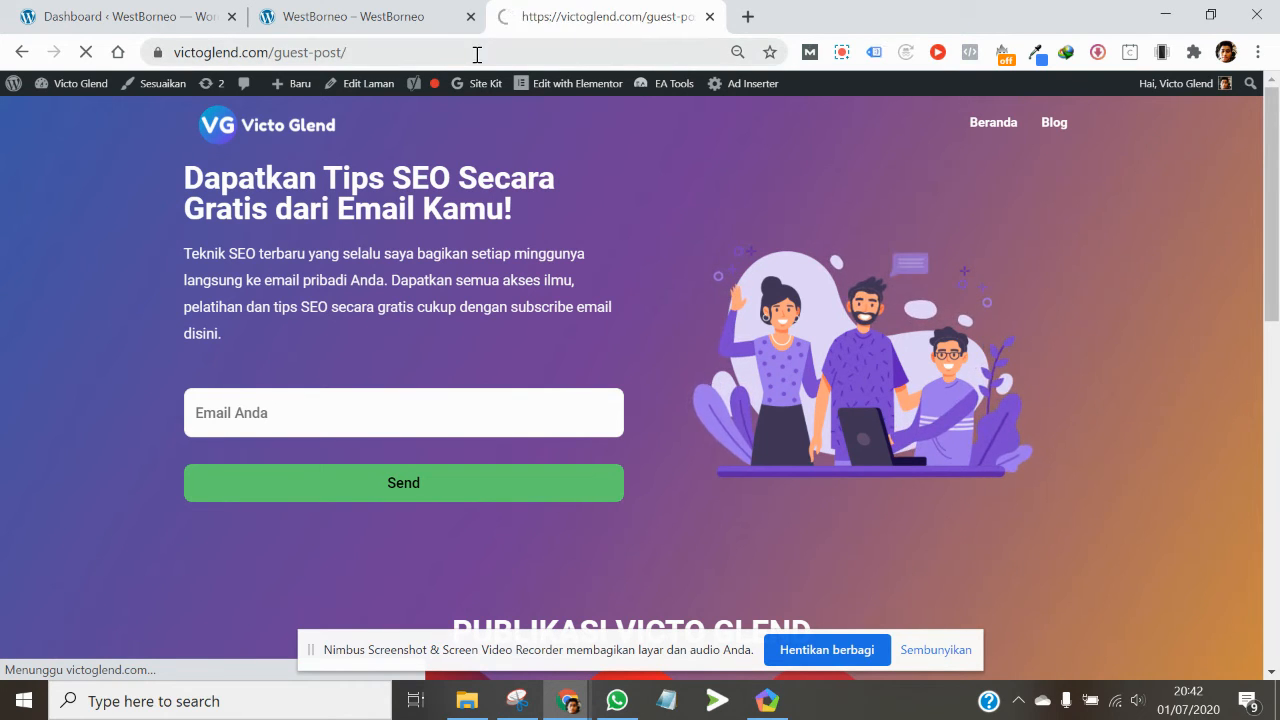
# Examine the table of sites accepting free guest posts and the sections below it on the guest-post page.
pyautogui.click(477, 52)
pyautogui.scroll(-3, 608, 325)
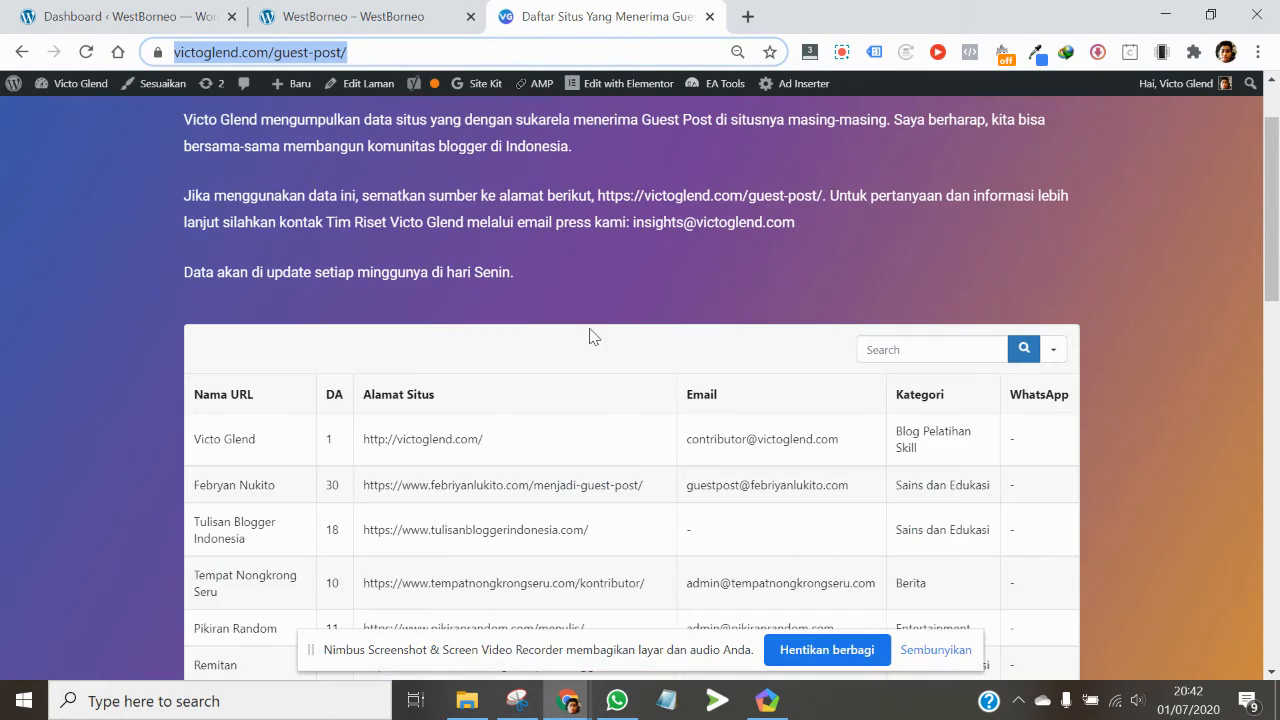
pyautogui.scroll(-2, 590, 340)
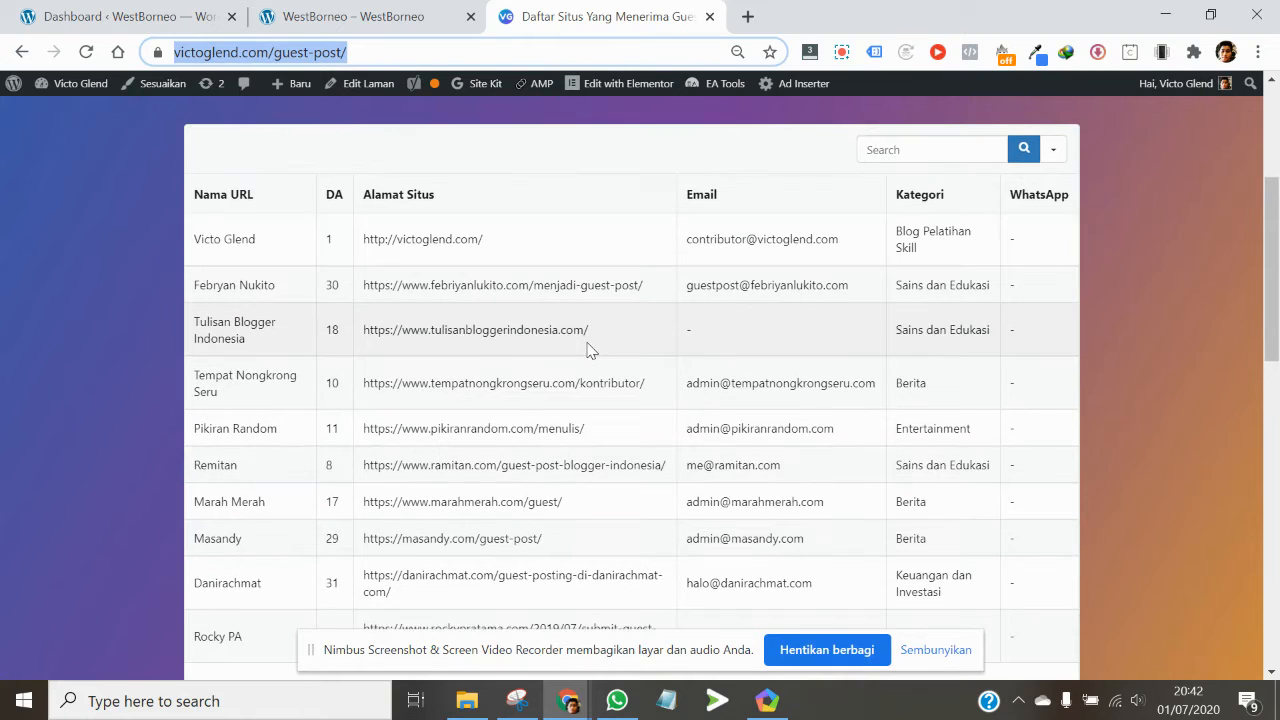
pyautogui.scroll(-1, 535, 325)
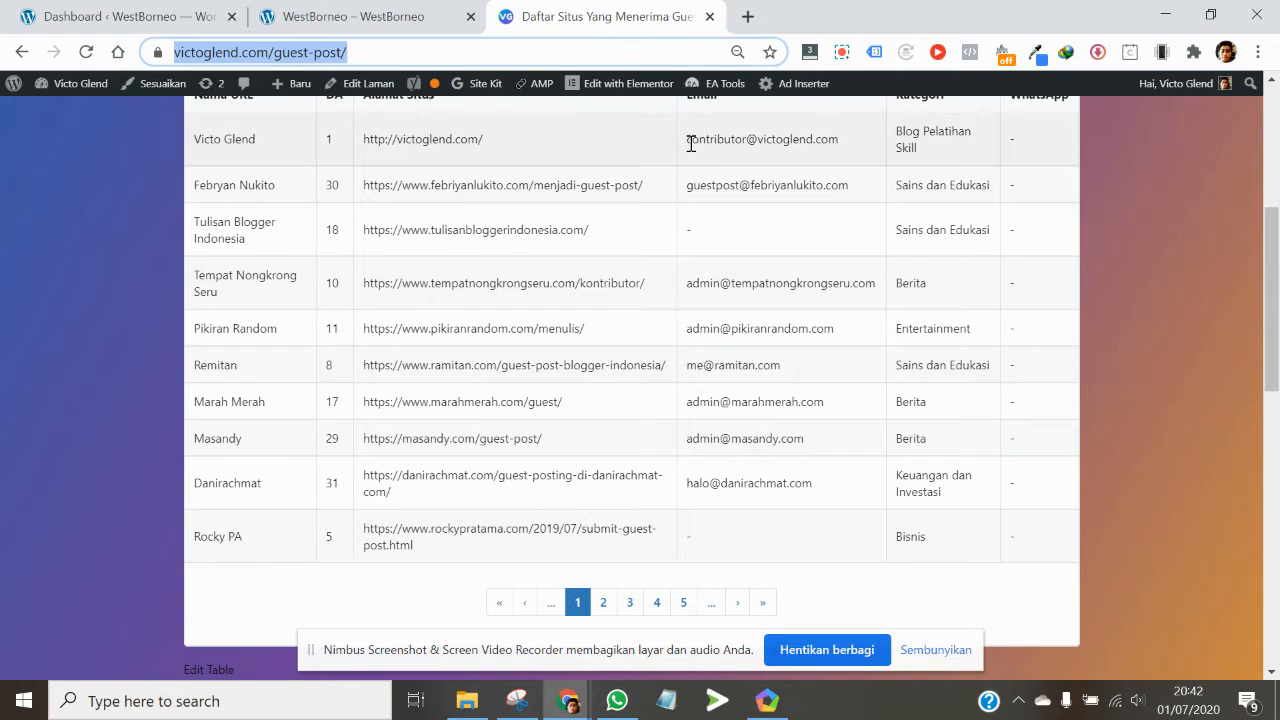
pyautogui.scroll(1, 229, 180)
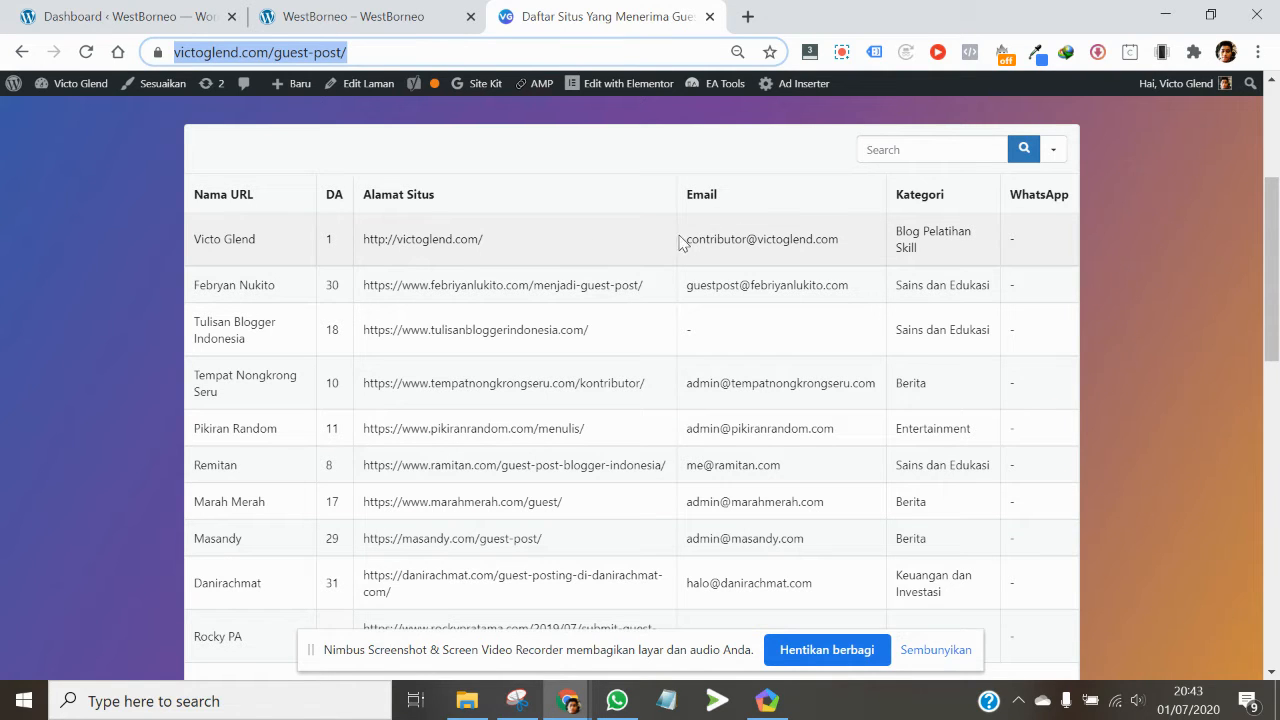
pyautogui.click(760, 238)
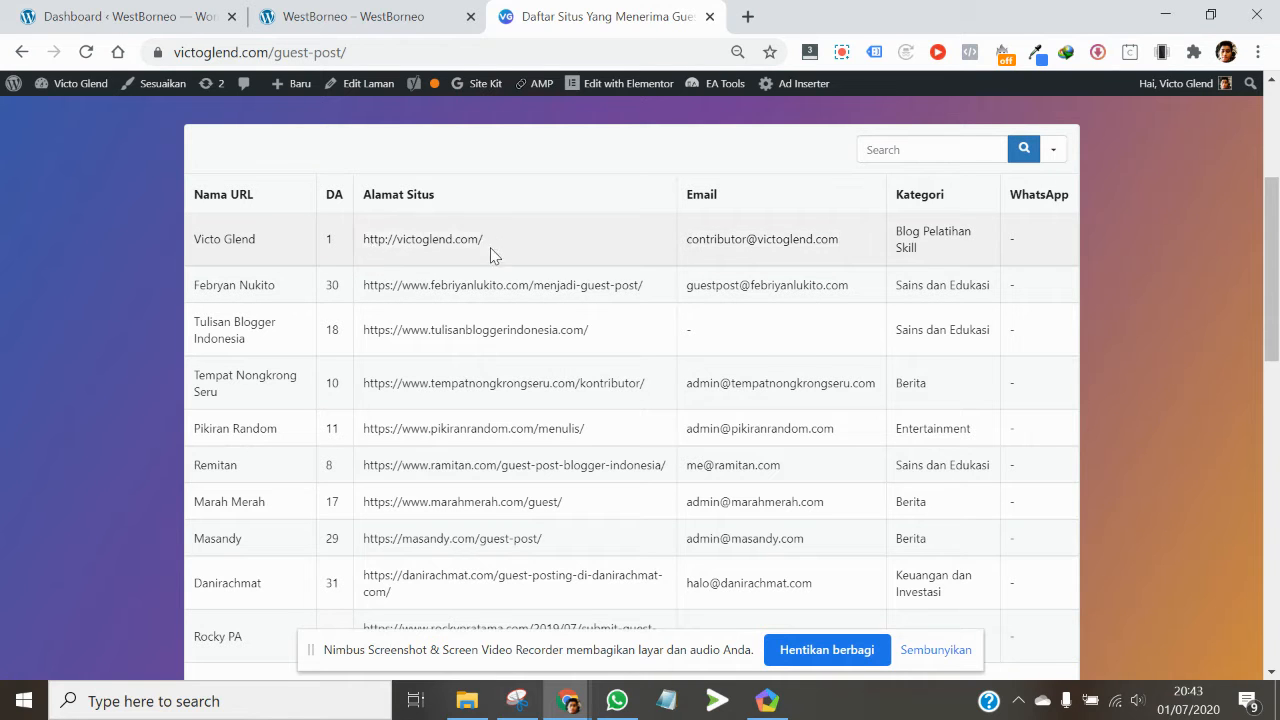
pyautogui.scroll(-2, 589, 240)
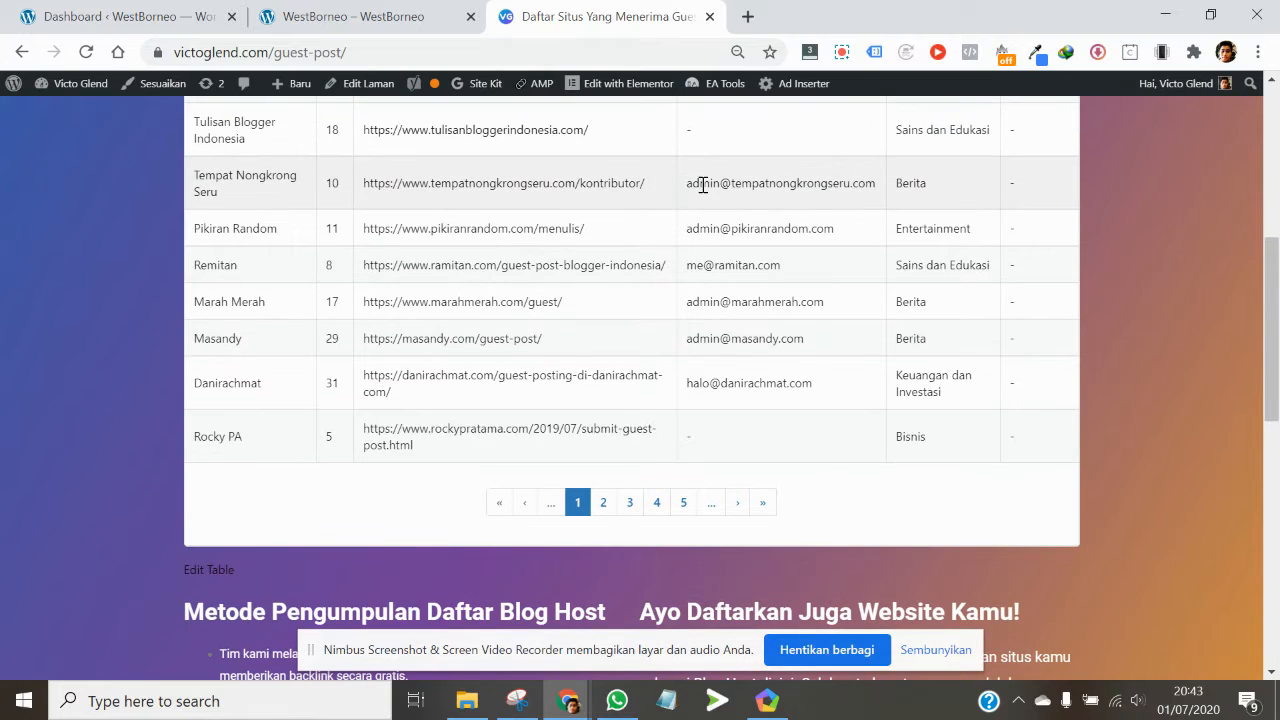
pyautogui.scroll(-1, 720, 330)
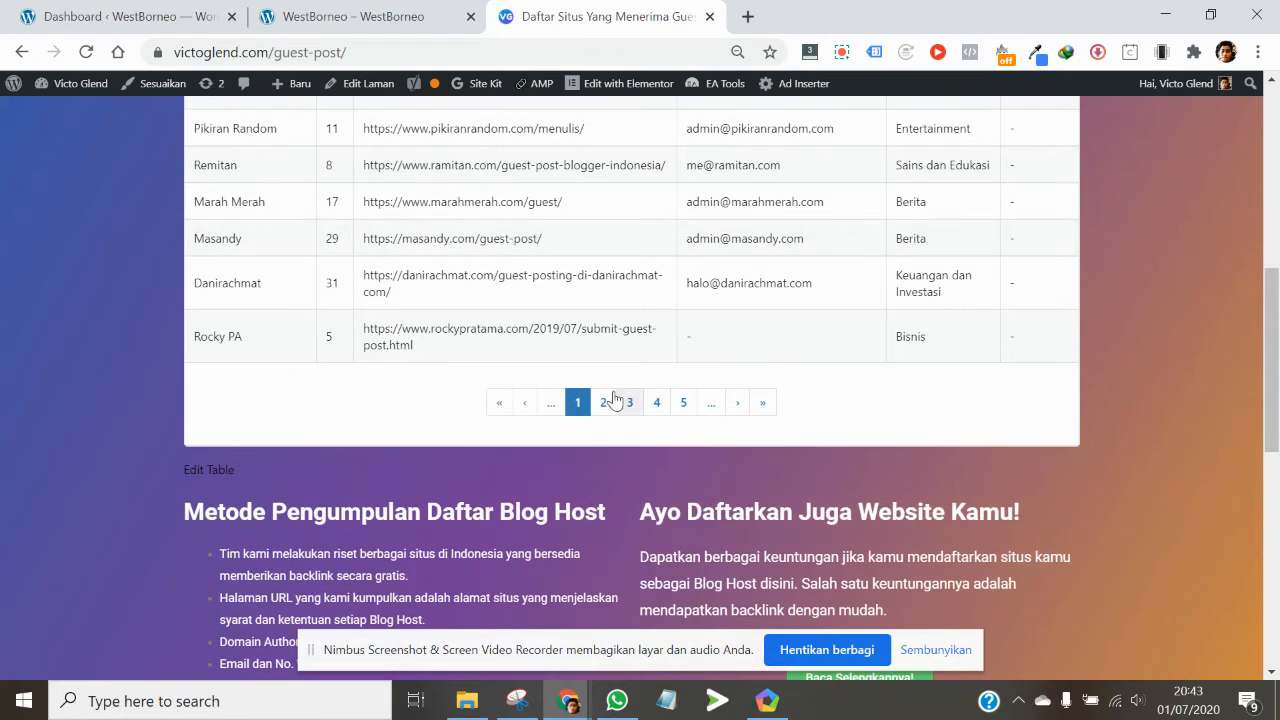
pyautogui.scroll(1, 594, 409)
pyautogui.scroll(-7, 540, 415)
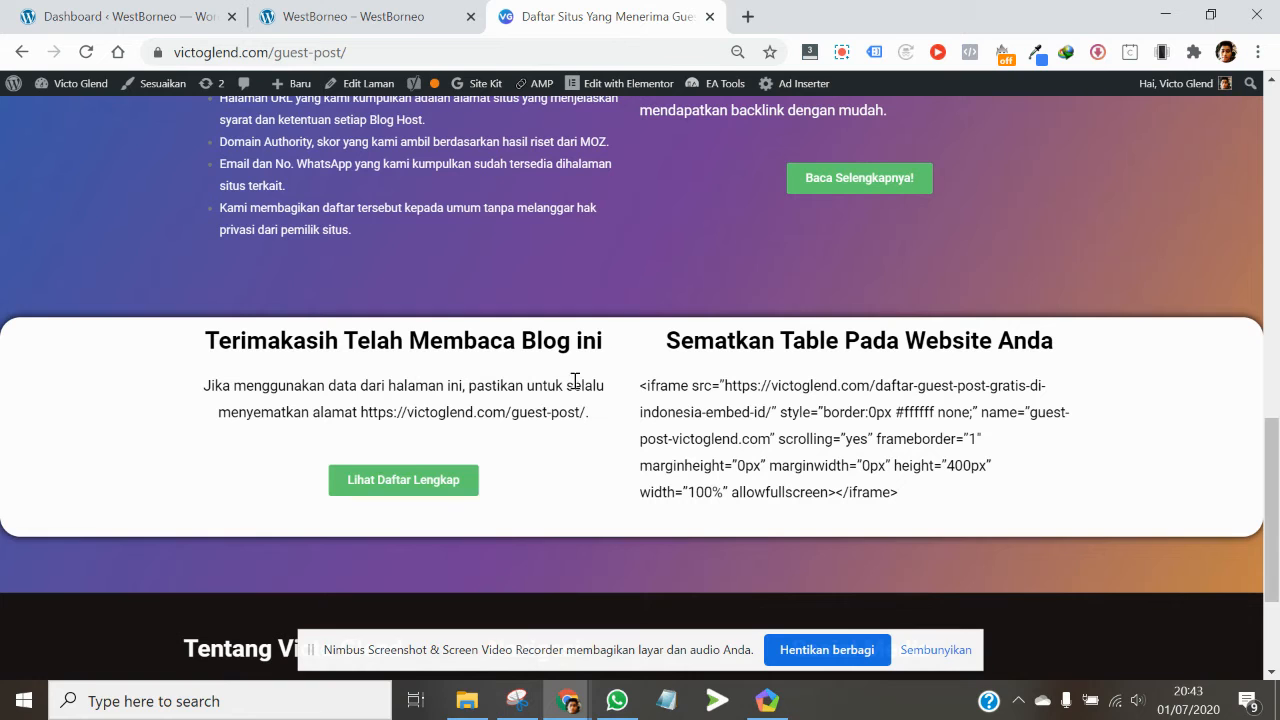
# Open the complete guest post list and read the submission requirements of the second listed site.
pyautogui.click(436, 480)
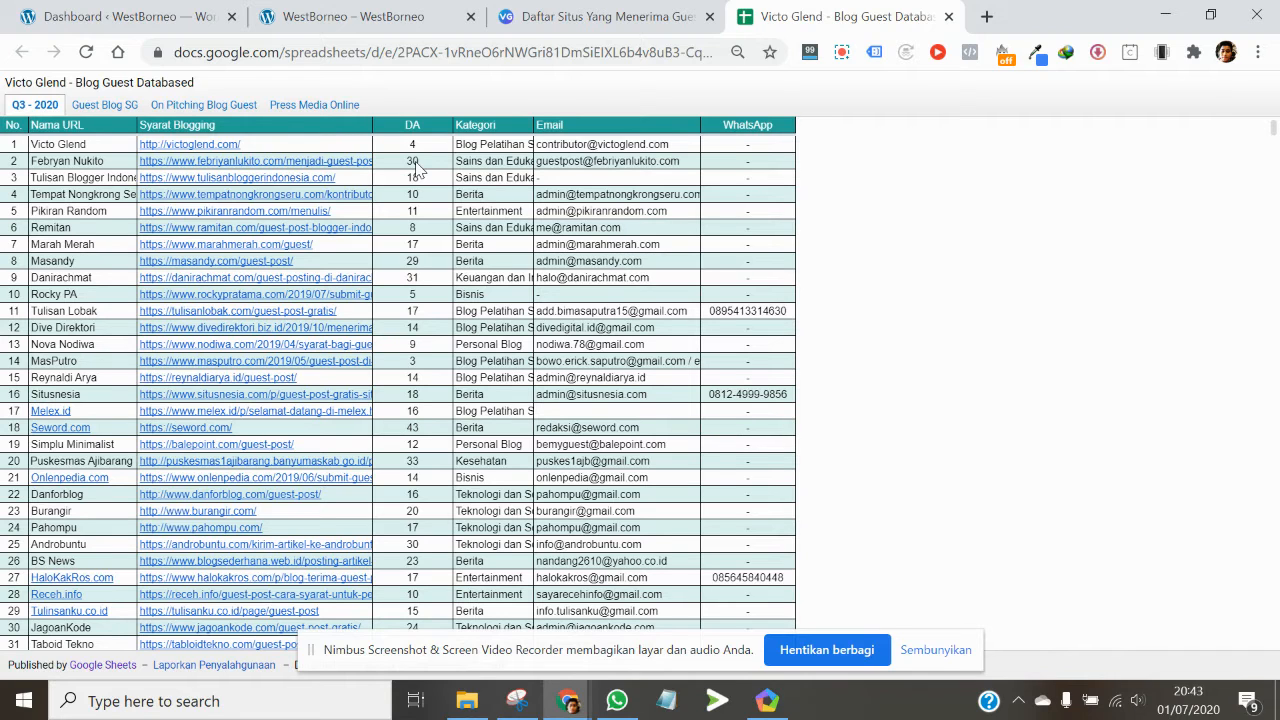
pyautogui.click(338, 161)
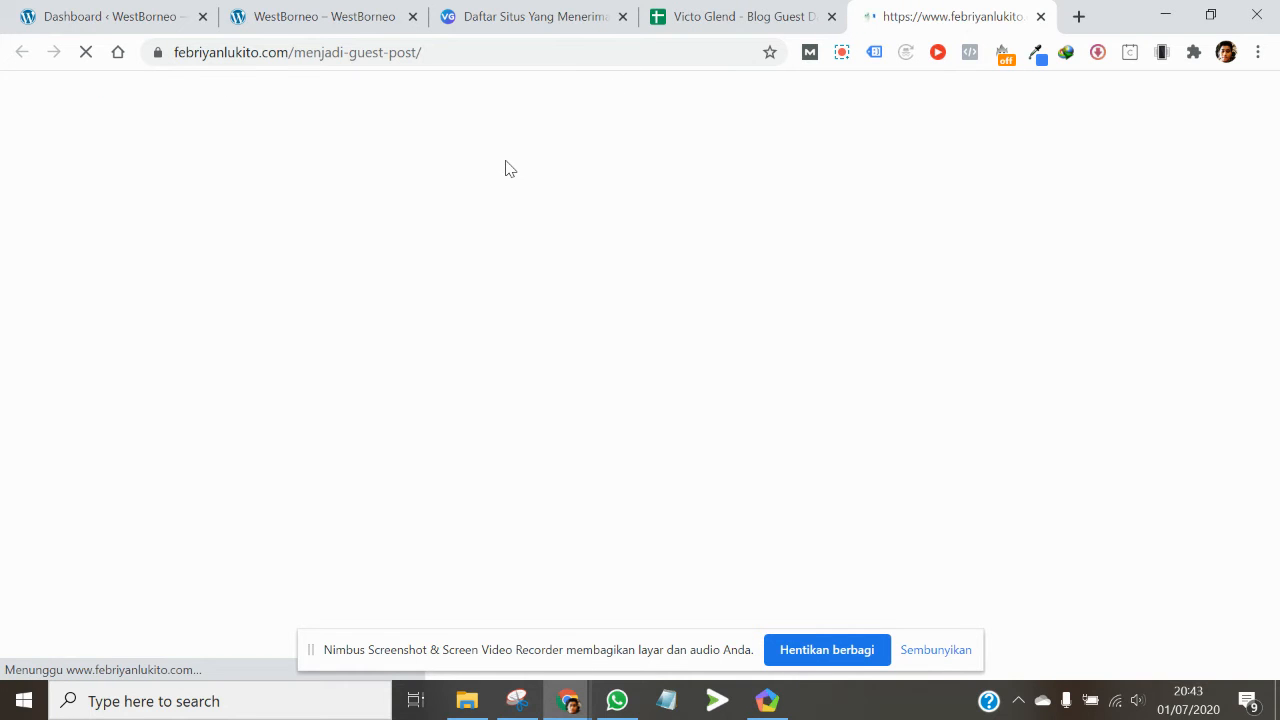
pyautogui.scroll(-3, 483, 246)
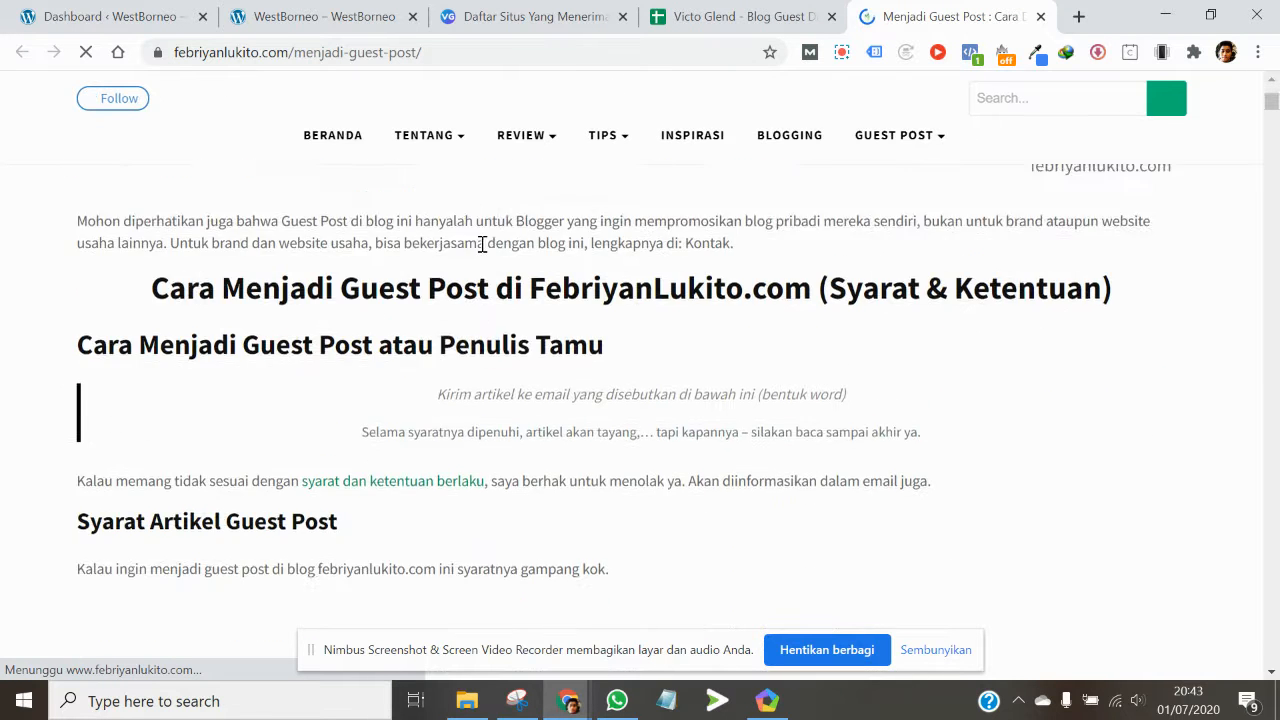
pyautogui.scroll(-4, 480, 250)
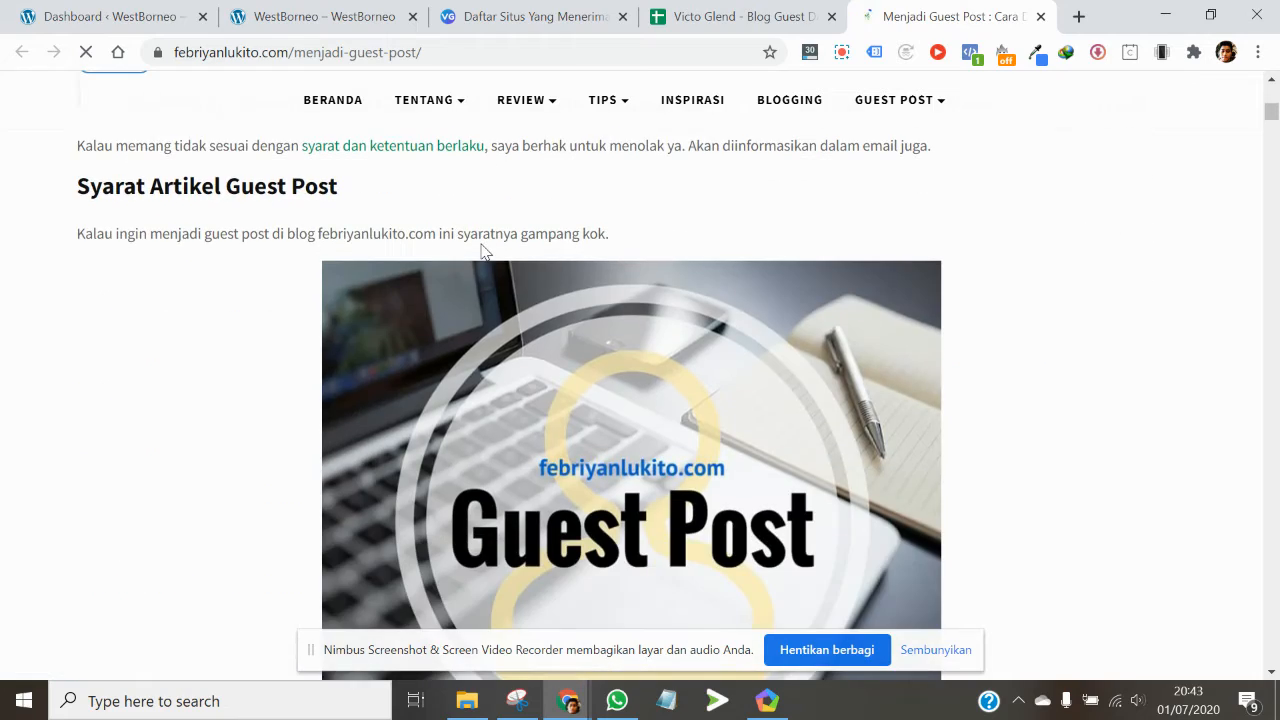
pyautogui.scroll(-10, 418, 310)
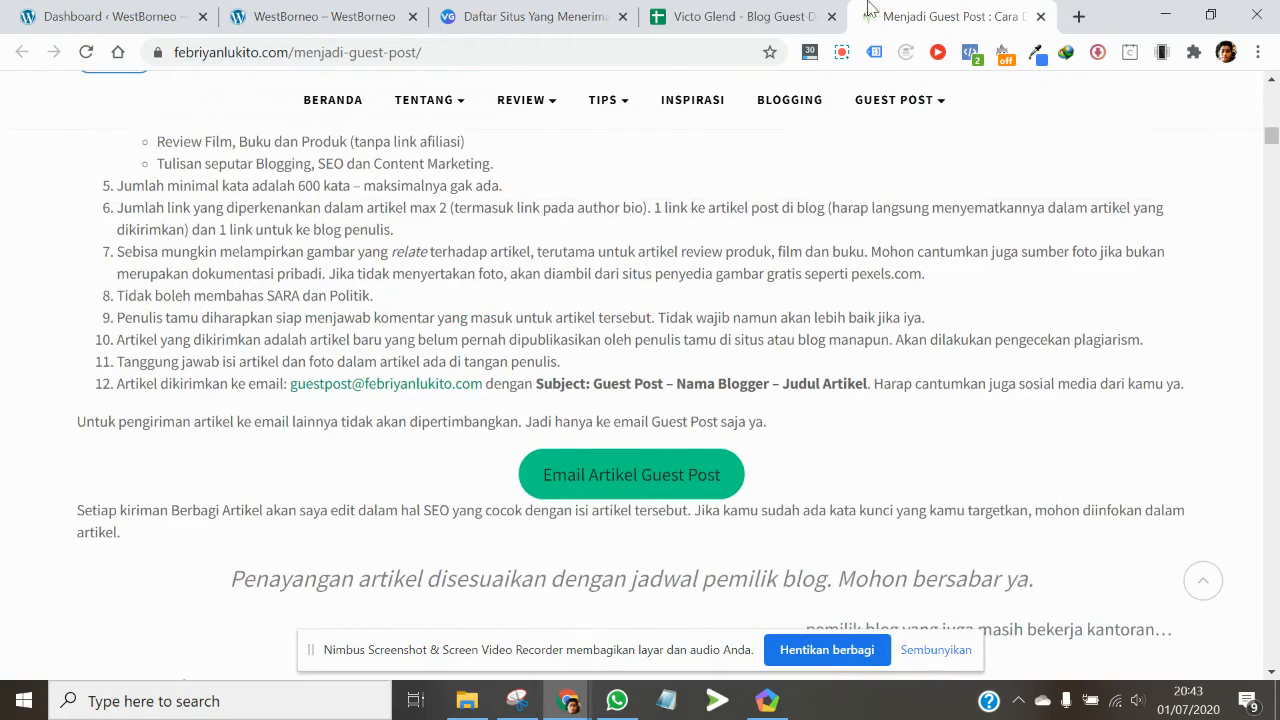
# Return to the guest-post page and look it over from its introduction down to the footer.
pyautogui.click(770, 16)
pyautogui.click(590, 10)
pyautogui.scroll(20, 514, 305)
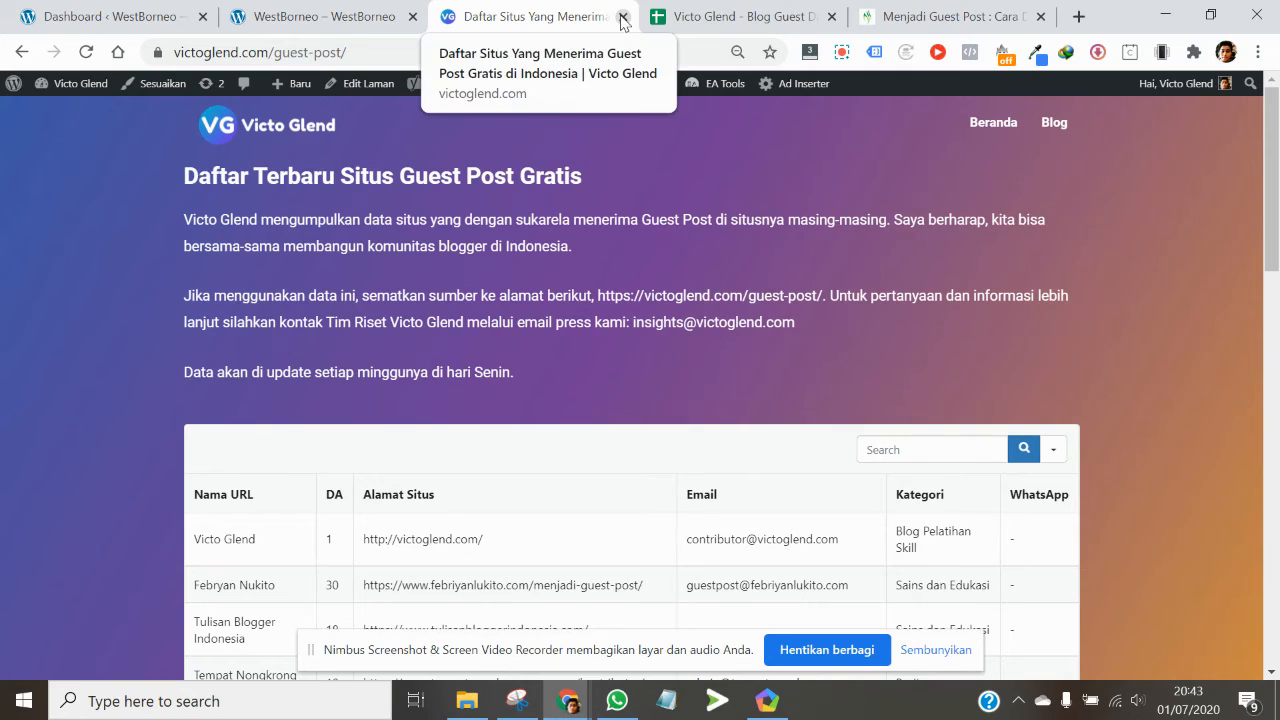
pyautogui.scroll(-5, 866, 457)
pyautogui.scroll(5, 677, 446)
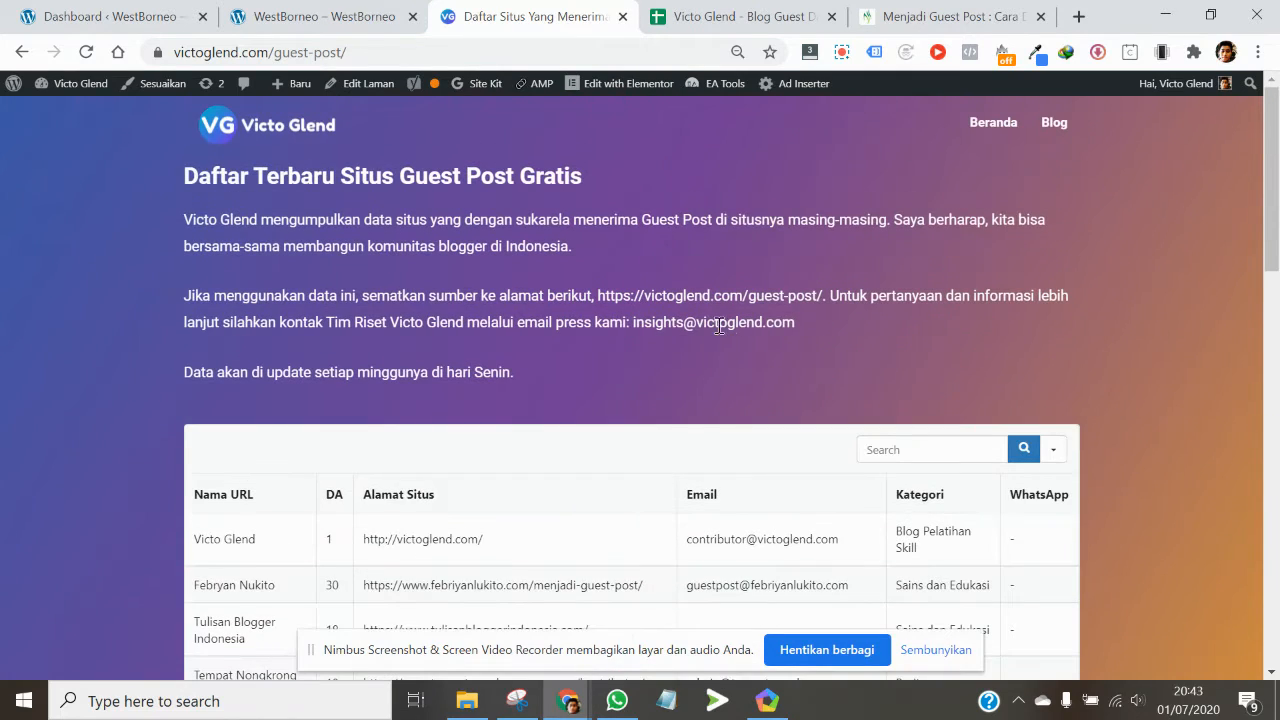
pyautogui.scroll(-3, 694, 340)
pyautogui.scroll(3, 694, 340)
pyautogui.scroll(-15, 1200, 540)
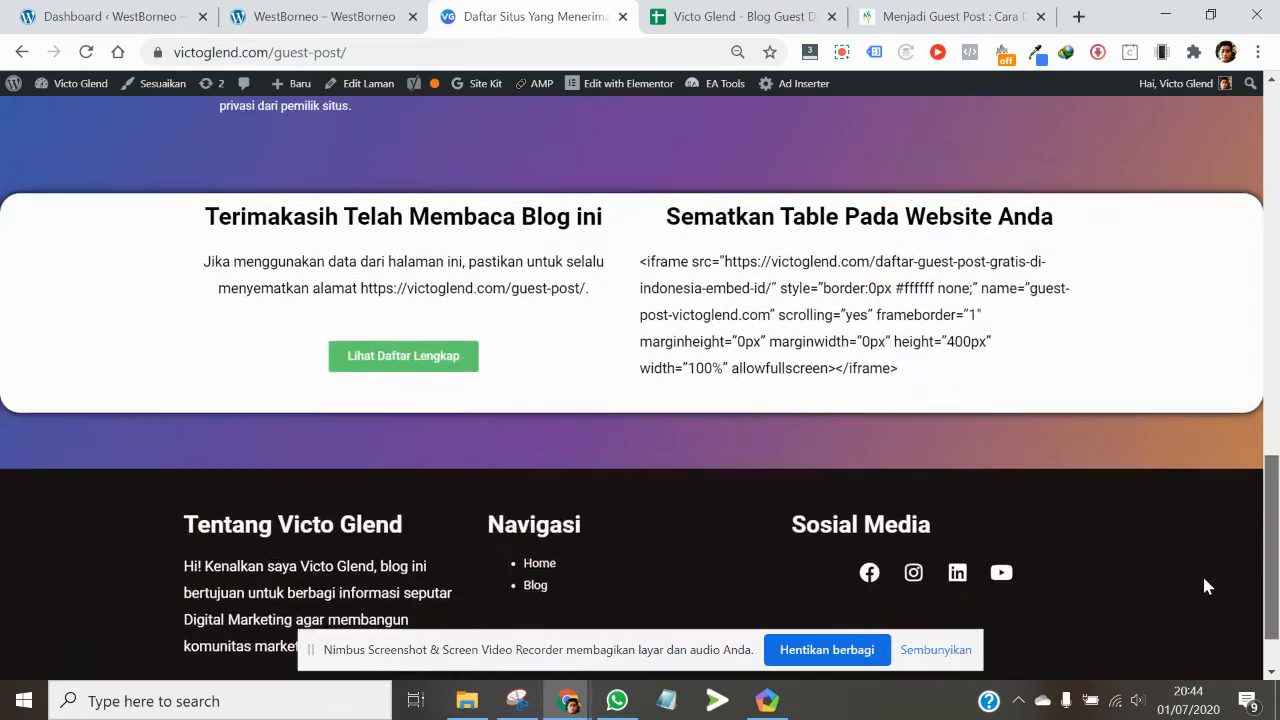
pyautogui.scroll(15, 1203, 591)
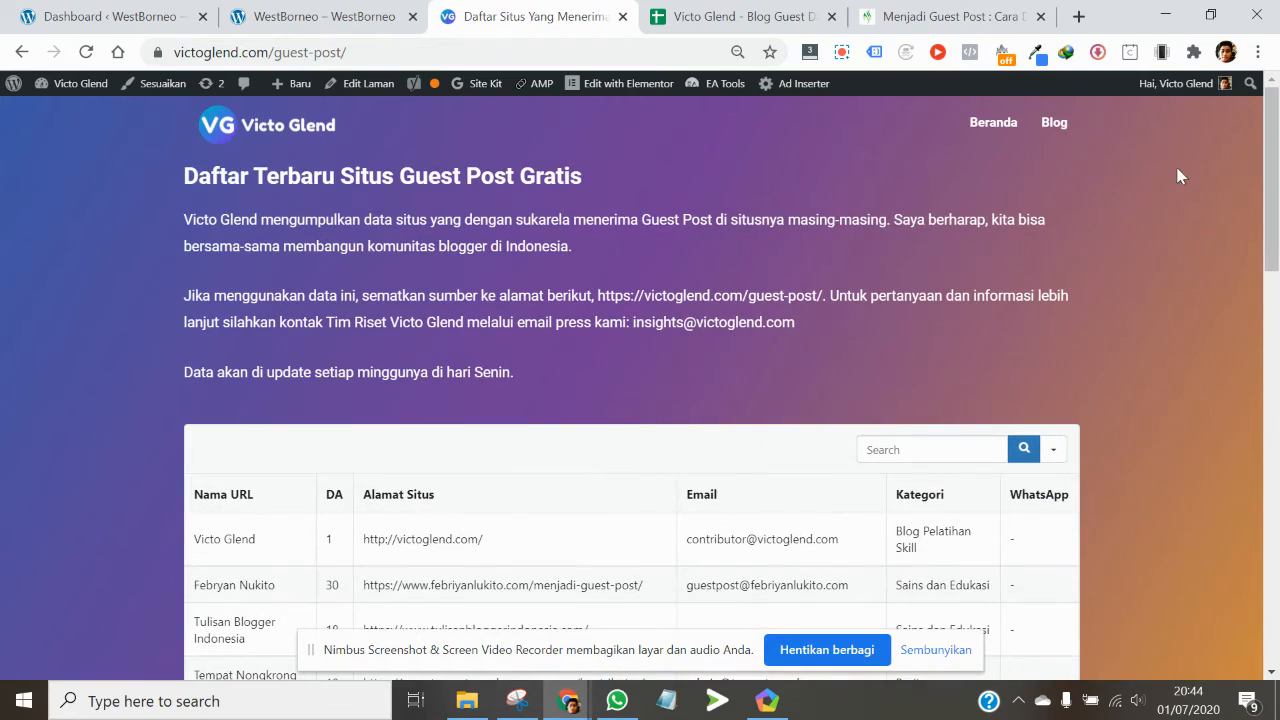
# Close the guest-post page, the spreadsheet and the submission requirements page, and view the WestBorneo dashboard and homepage.
pyautogui.click(622, 16)
pyautogui.click(622, 16)
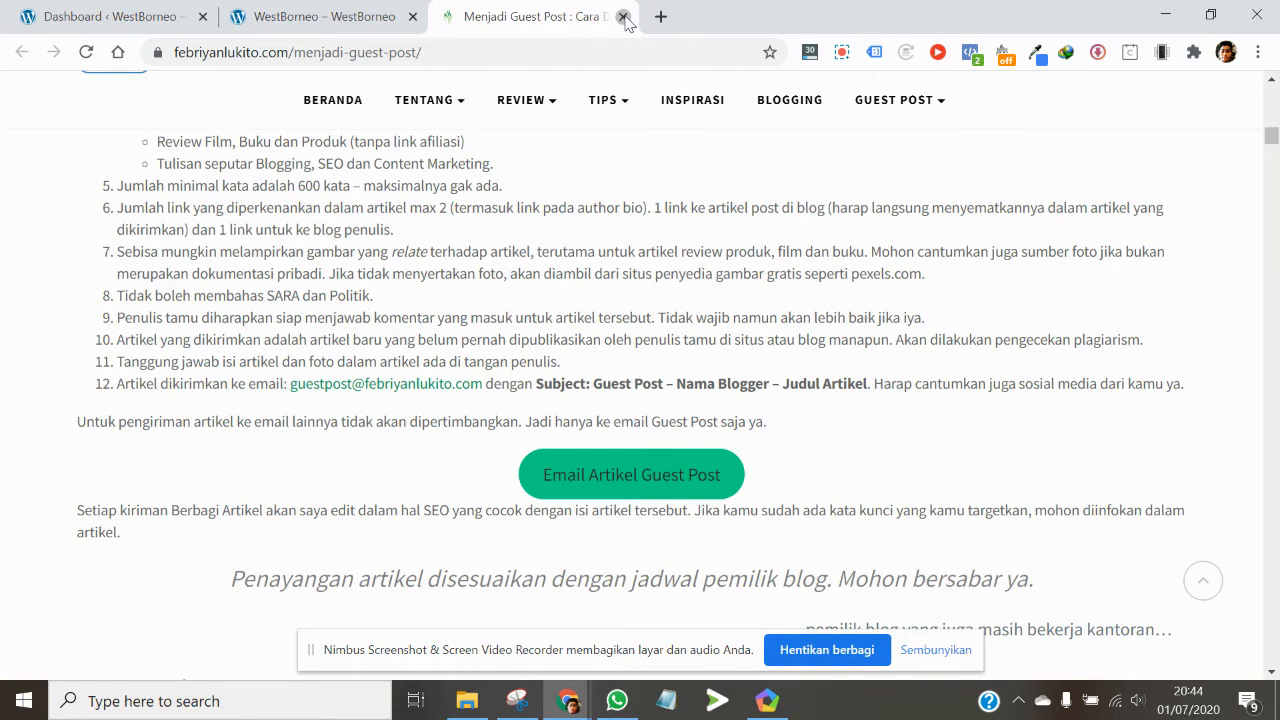
pyautogui.click(622, 16)
pyautogui.click(63, 14)
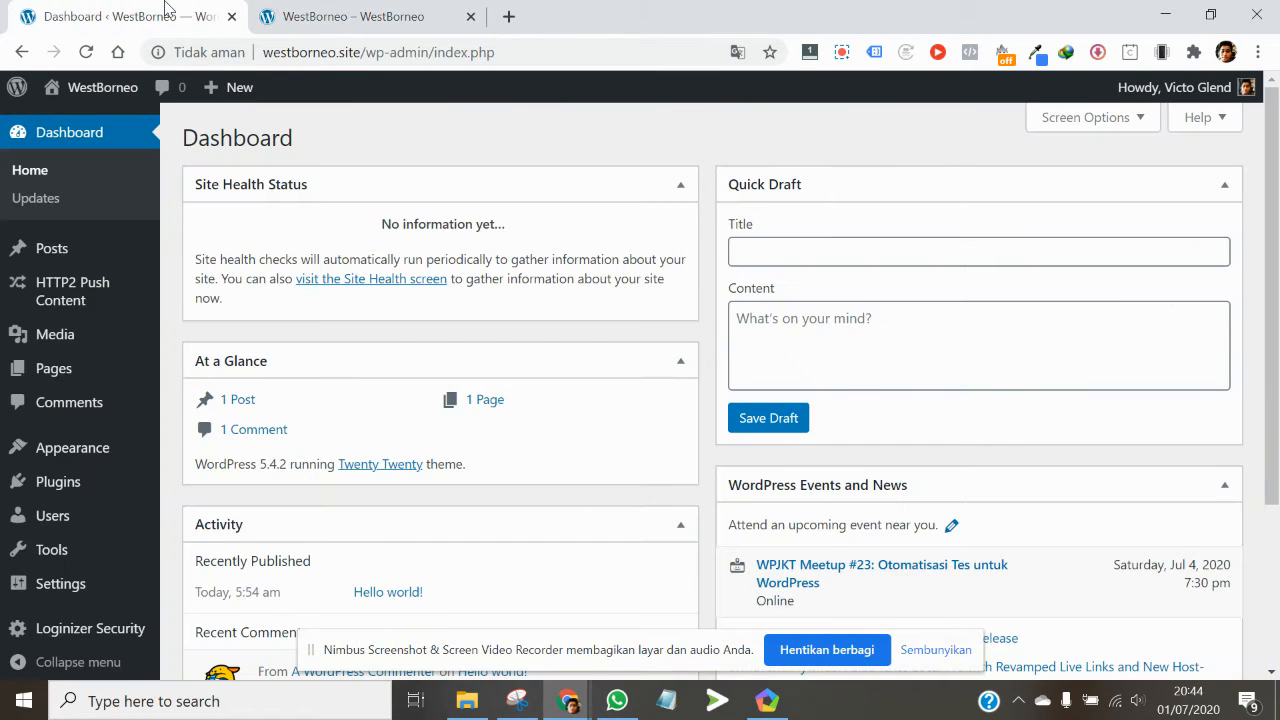
pyautogui.click(355, 12)
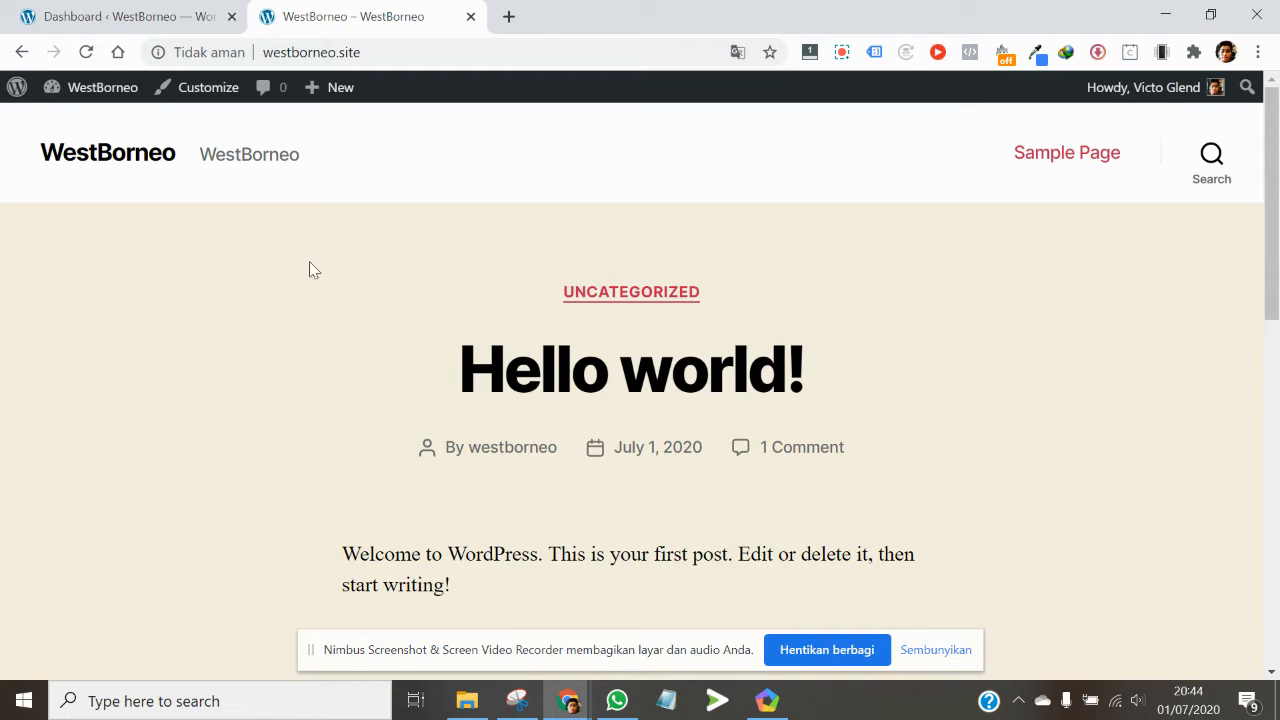
# Open domainesia.com/domain in a new browser tab and collapse the support chat window.
pyautogui.click(509, 16)
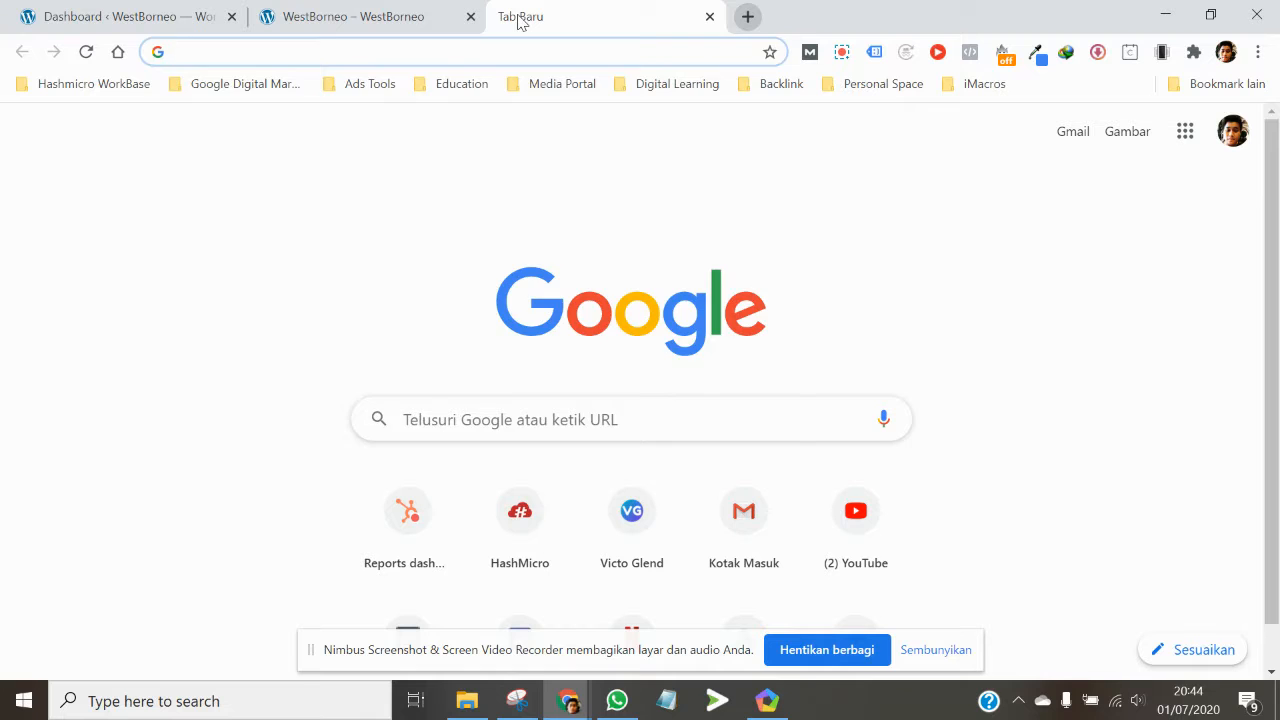
pyautogui.write('dom')
pyautogui.press('Return')
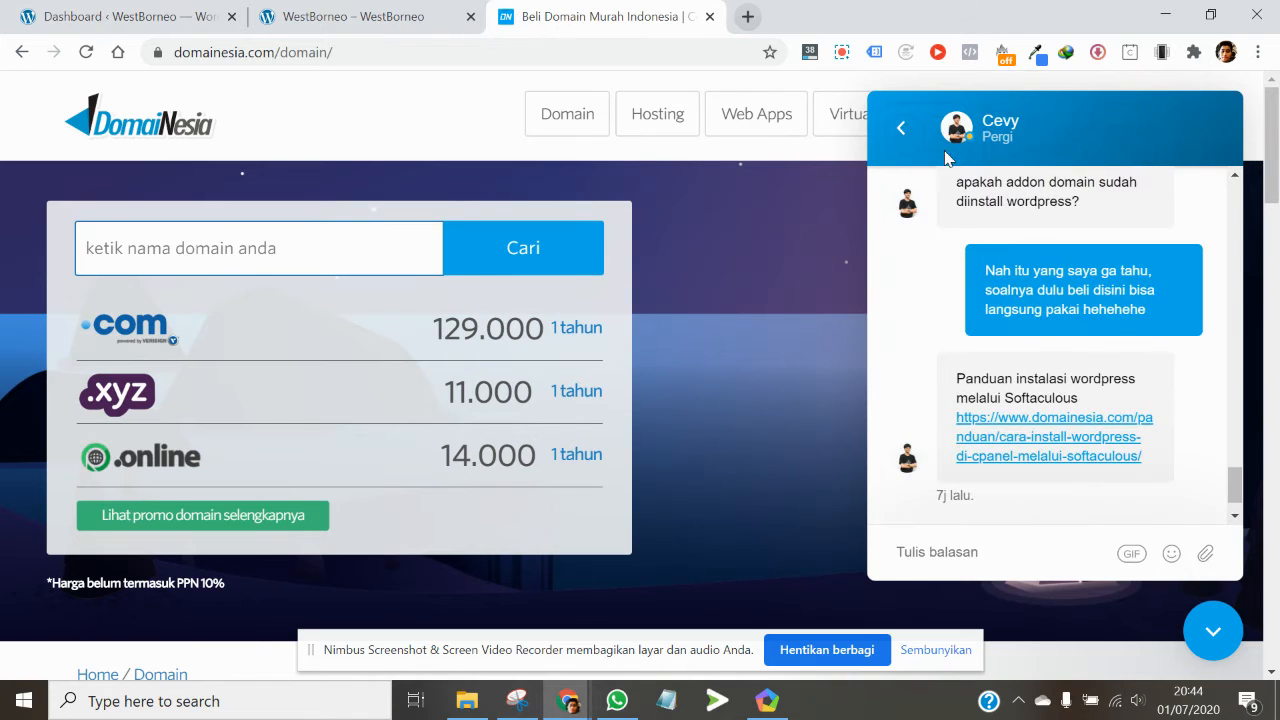
pyautogui.click(1213, 630)
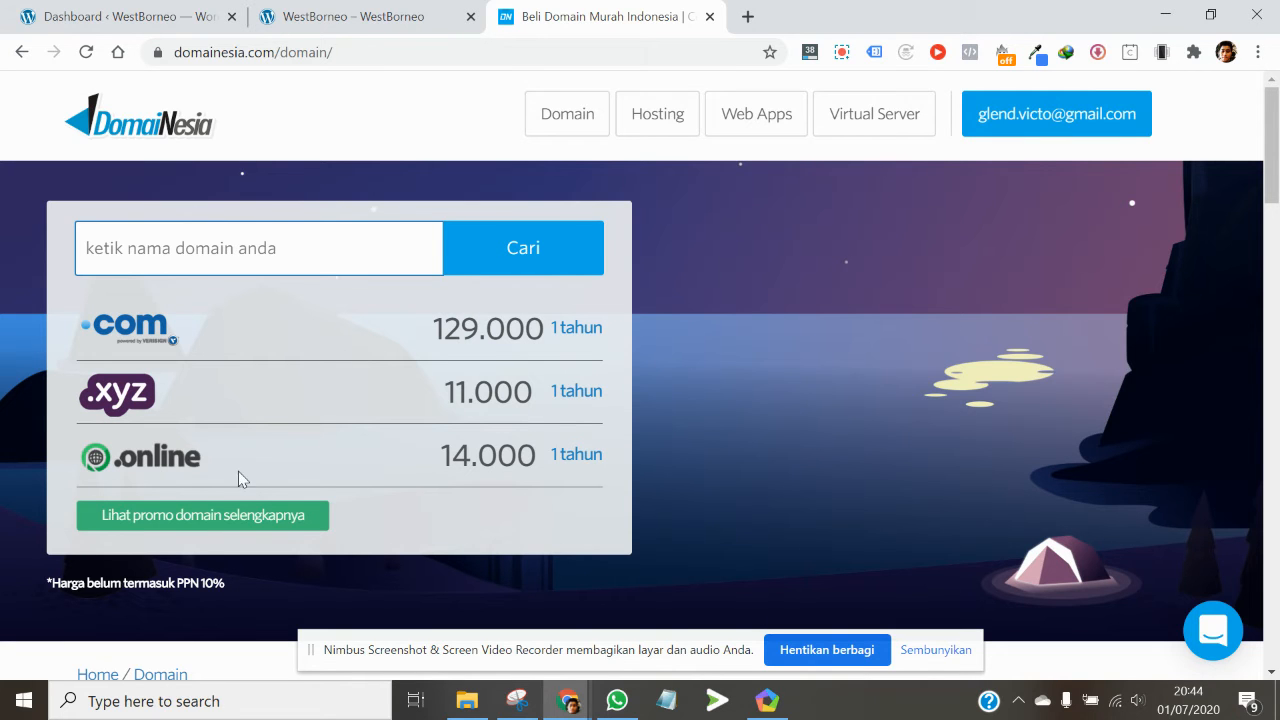
# Look over the DomaiNesia domain page and open the Hosting page to view its plans.
pyautogui.scroll(-4, 481, 463)
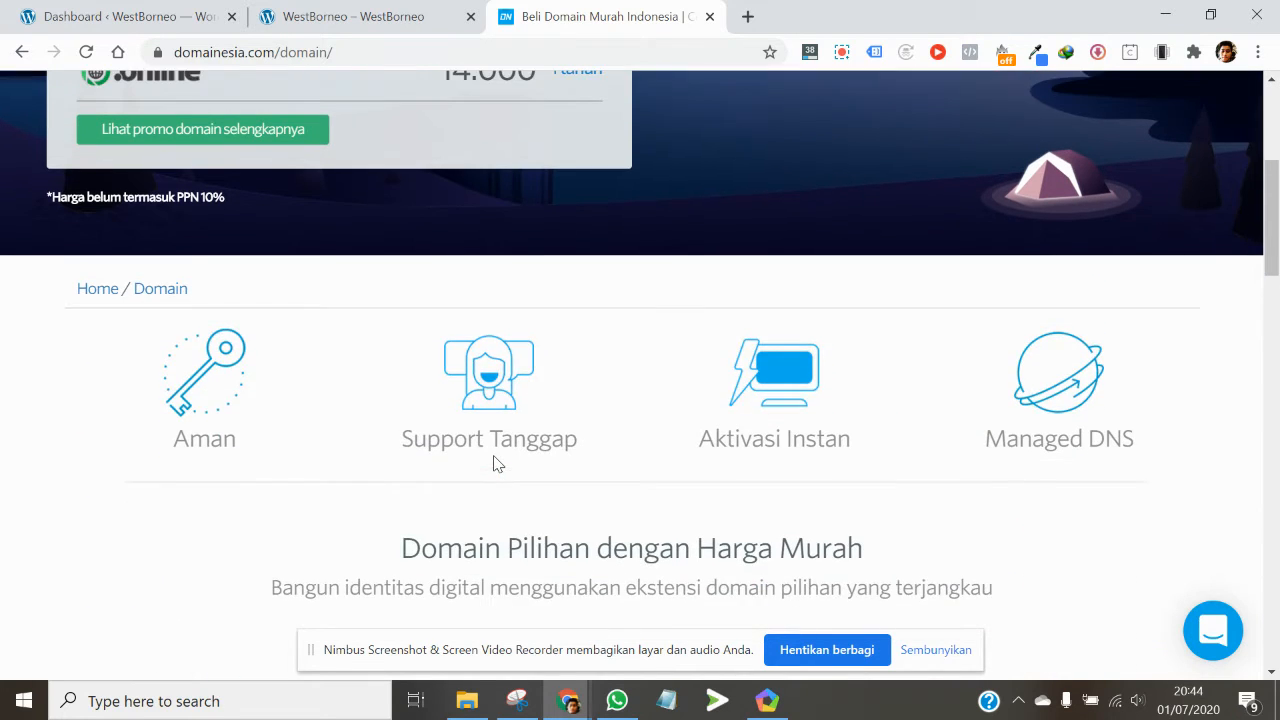
pyautogui.scroll(1, 494, 460)
pyautogui.scroll(3, 494, 463)
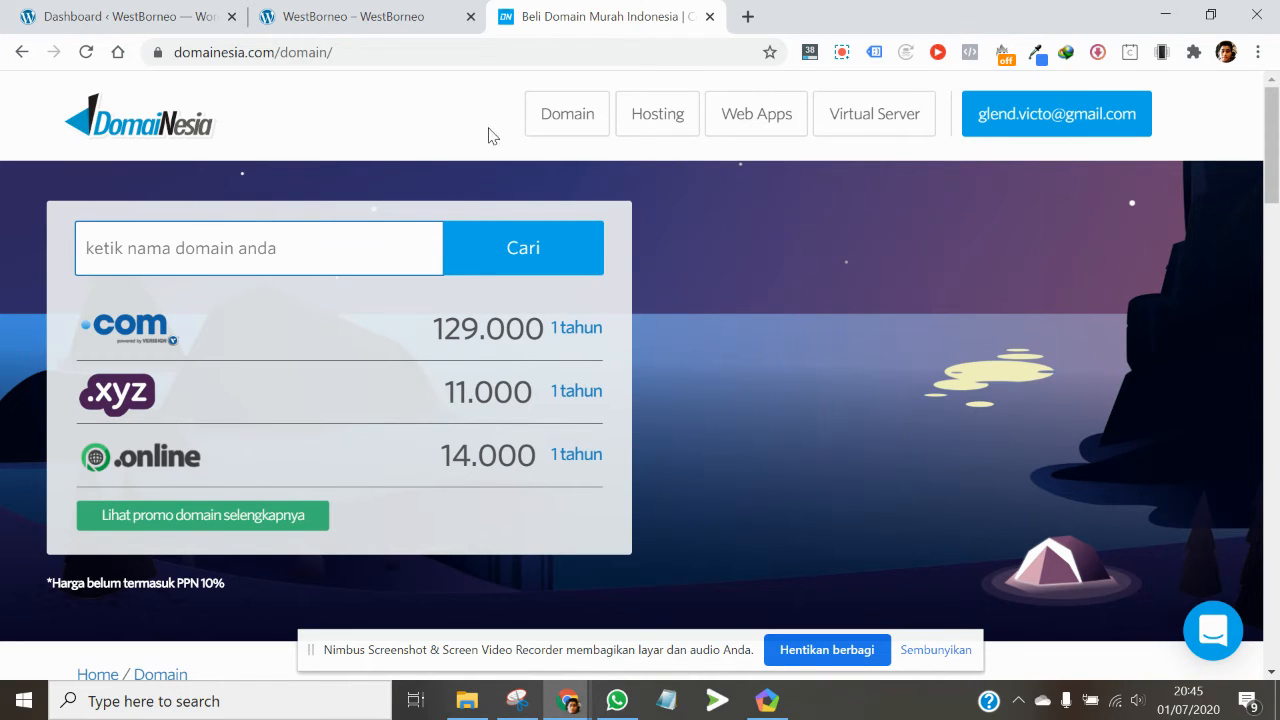
pyautogui.click(643, 136)
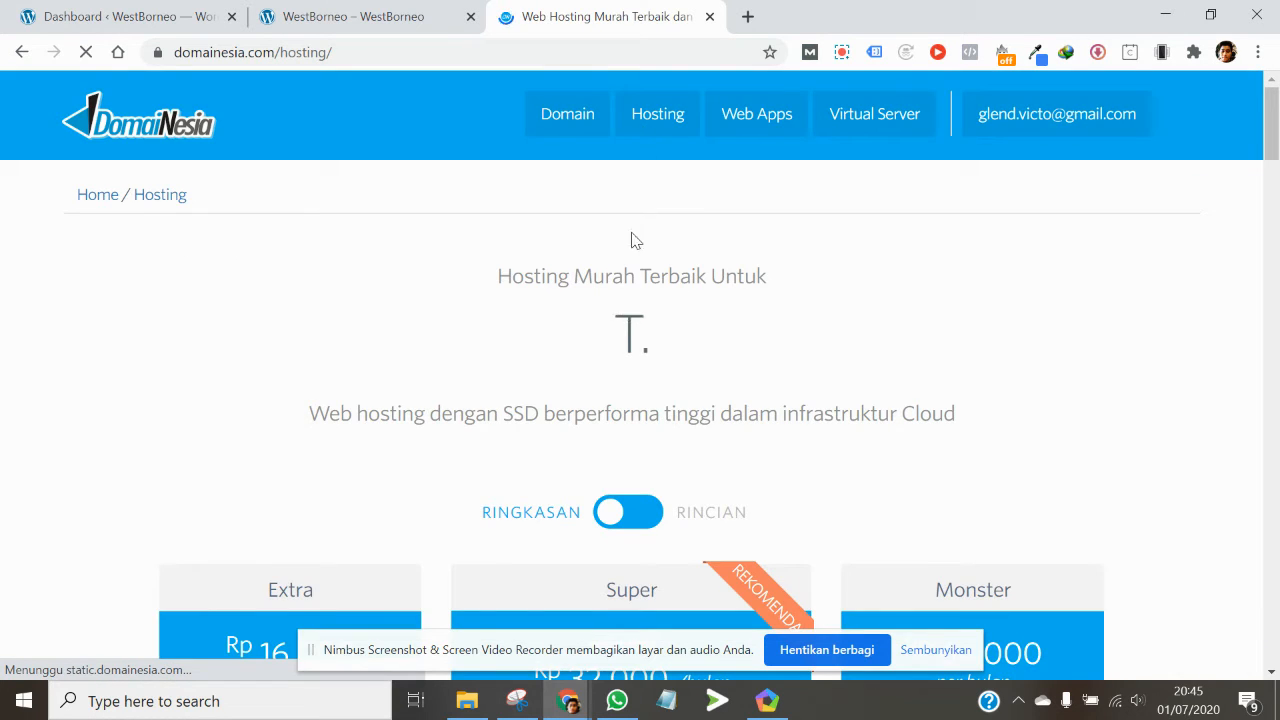
pyautogui.scroll(-2, 617, 312)
pyautogui.scroll(2, 617, 311)
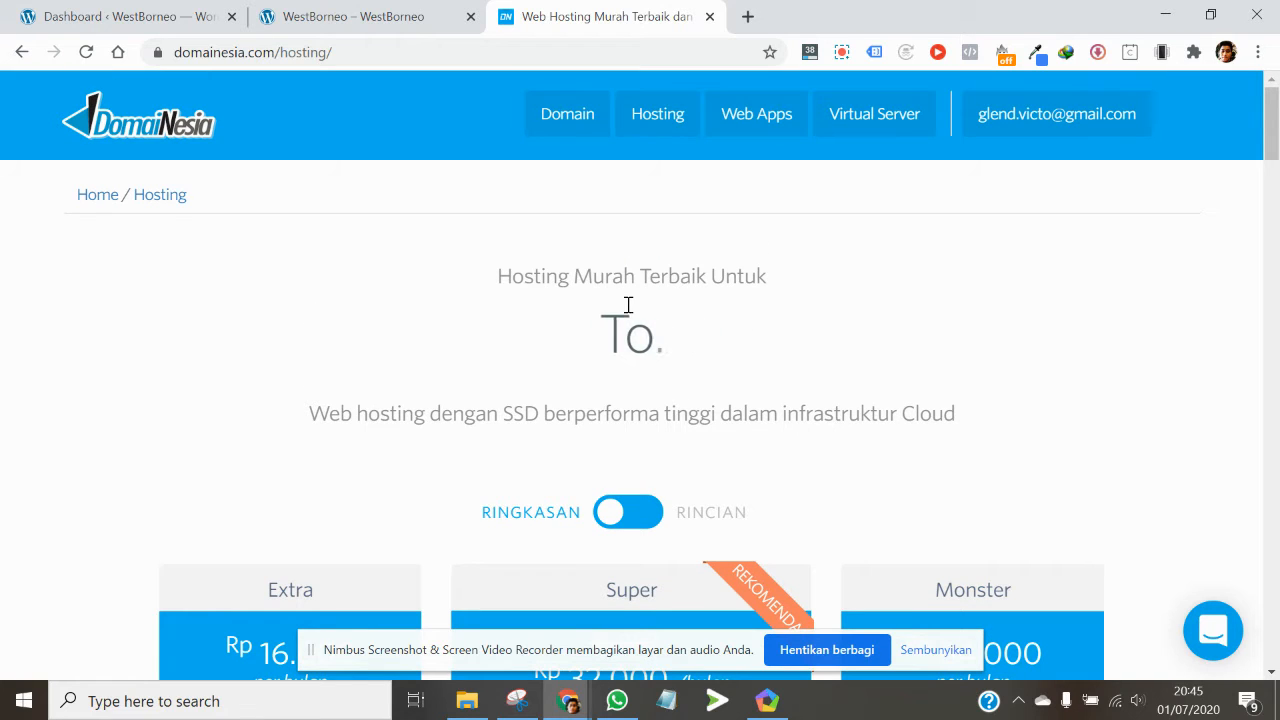
# Look over the DomaiNesia hosting plans and highlight the Extra plan's monthly price.
pyautogui.scroll(-2, 622, 305)
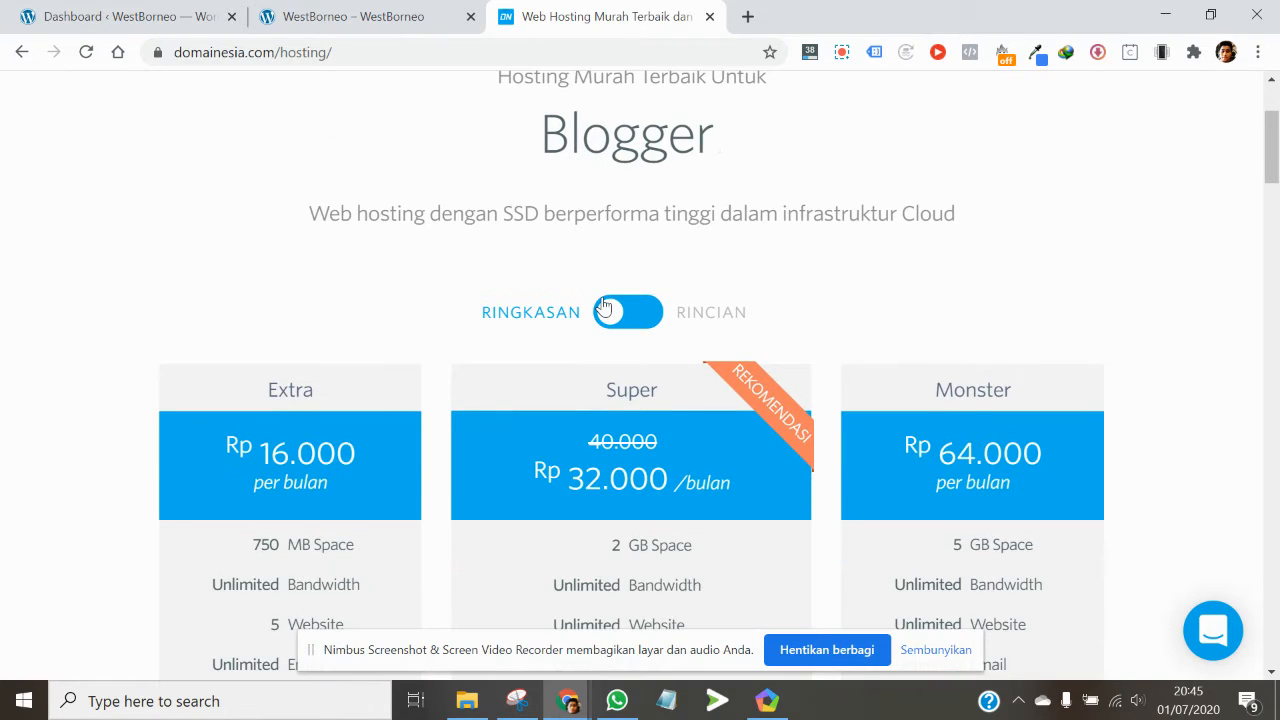
pyautogui.scroll(1, 605, 305)
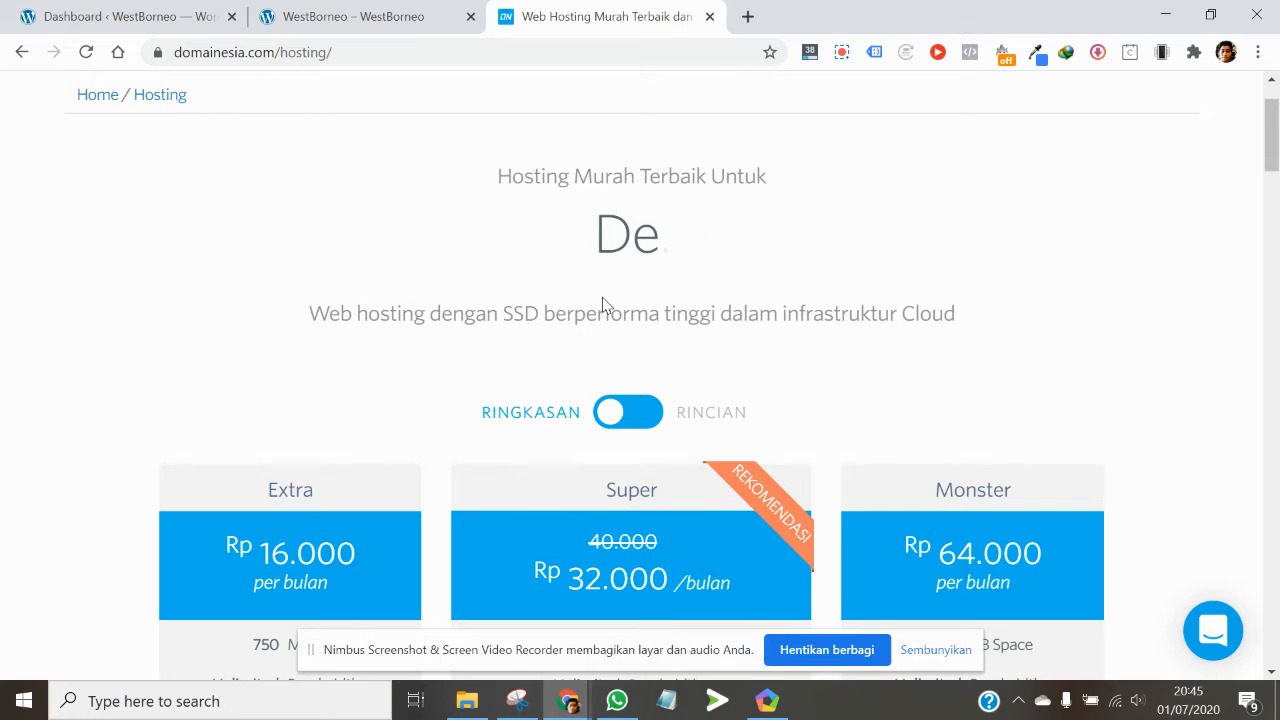
pyautogui.scroll(1, 603, 300)
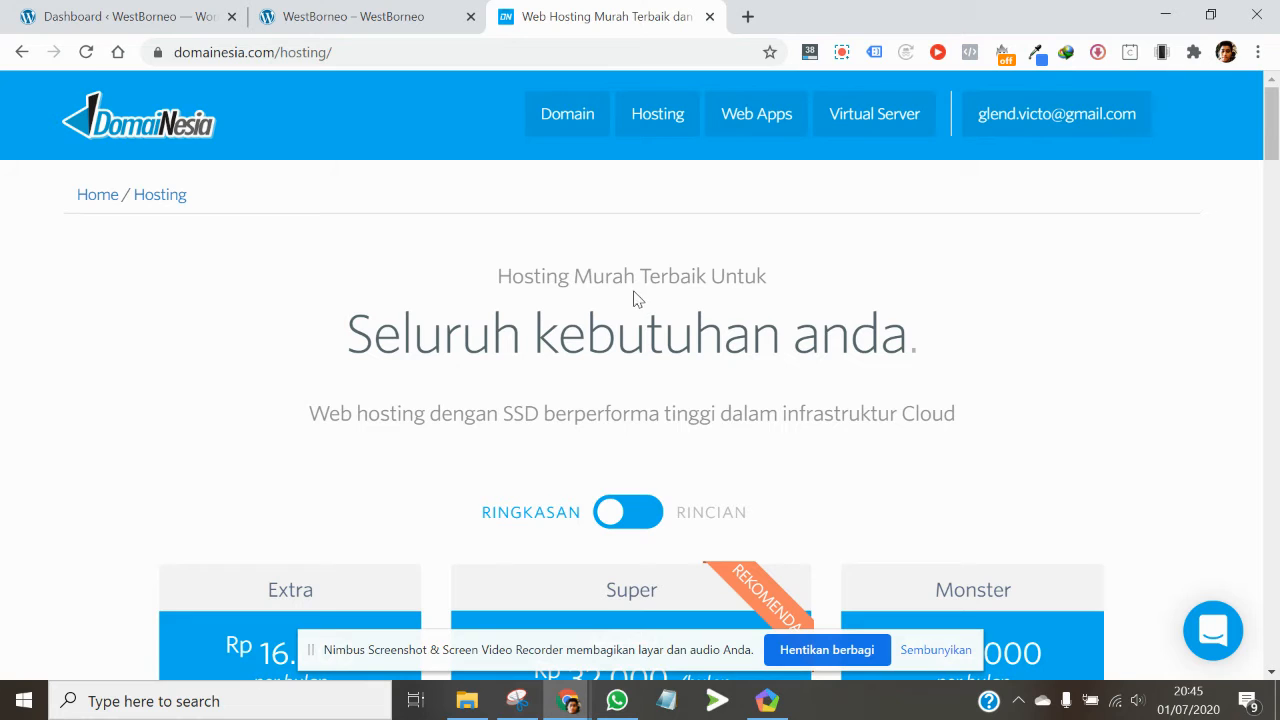
pyautogui.scroll(-2, 620, 307)
pyautogui.scroll(-2, 616, 310)
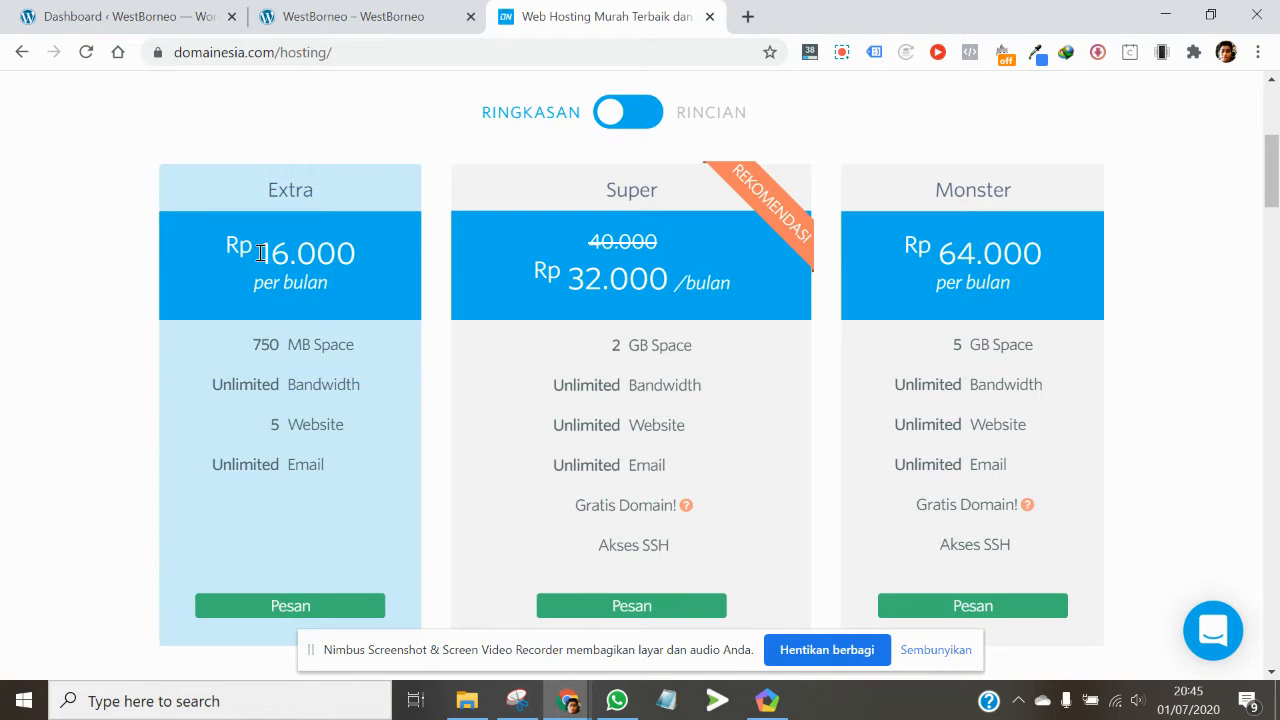
pyautogui.moveTo(258, 253); pyautogui.dragTo(389, 255)
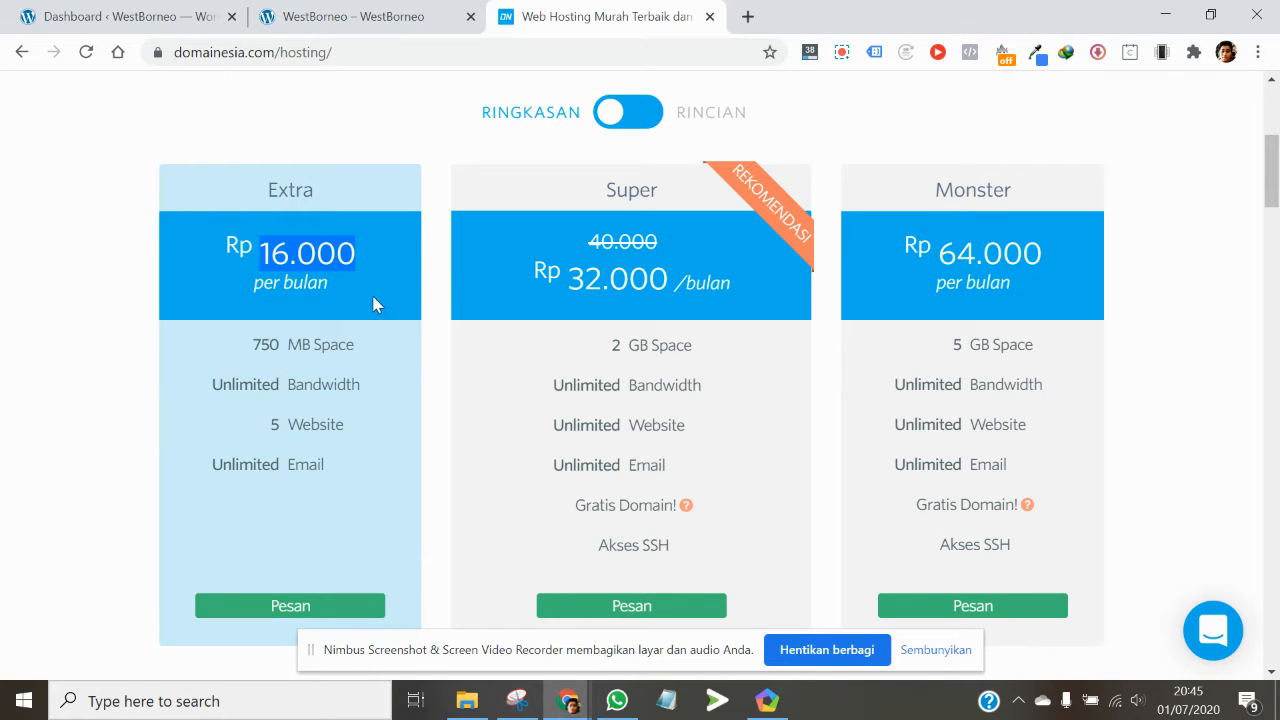
pyautogui.scroll(2, 368, 304)
pyautogui.scroll(-6, 397, 390)
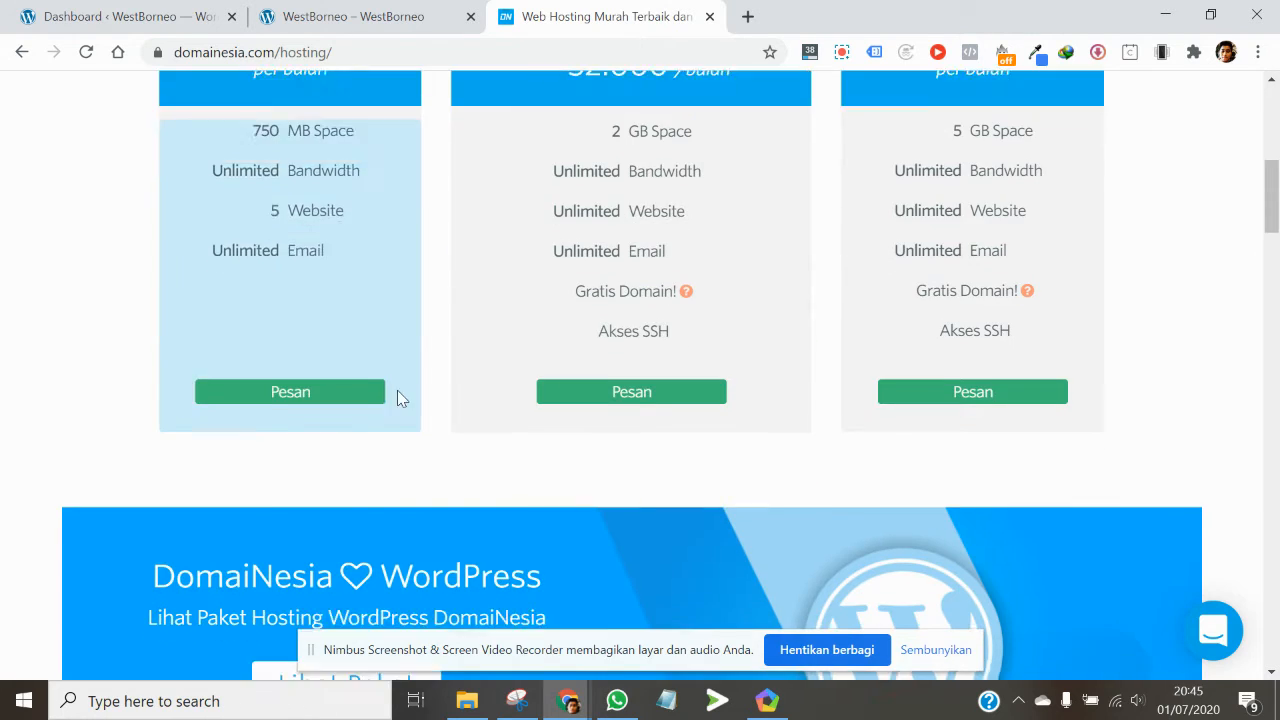
pyautogui.scroll(3, 397, 392)
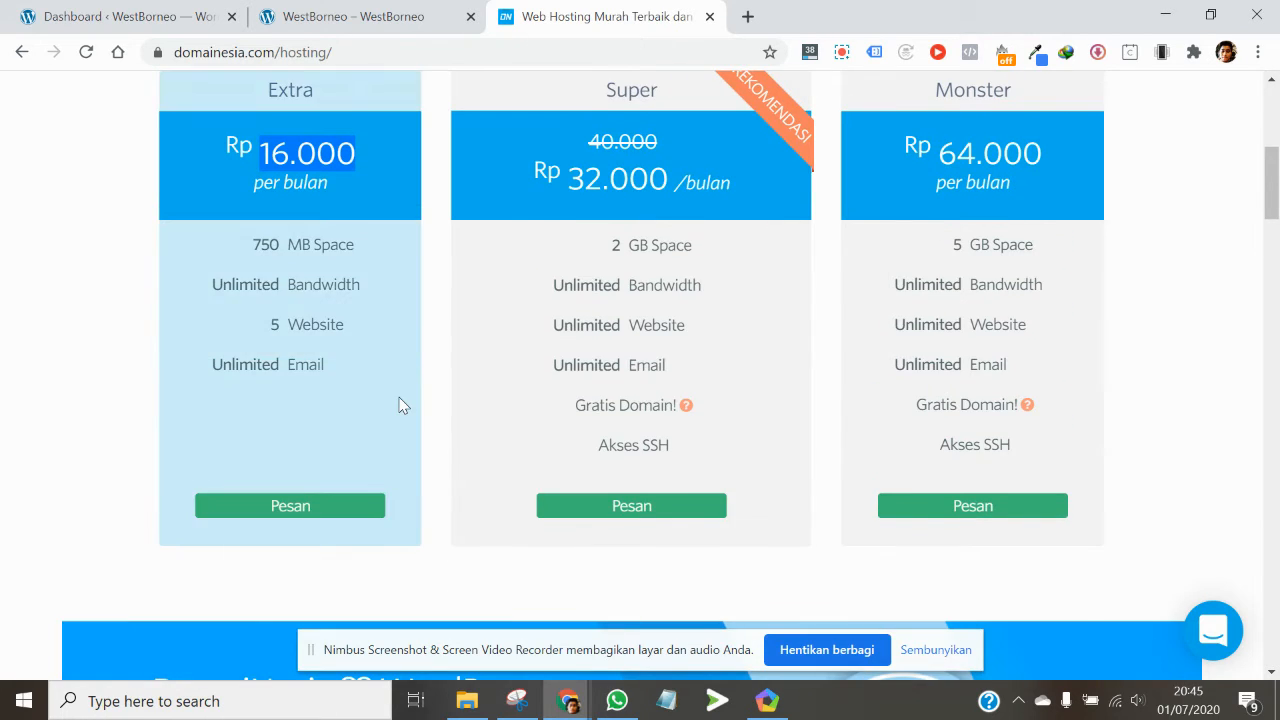
pyautogui.scroll(2, 399, 400)
pyautogui.scroll(3, 399, 405)
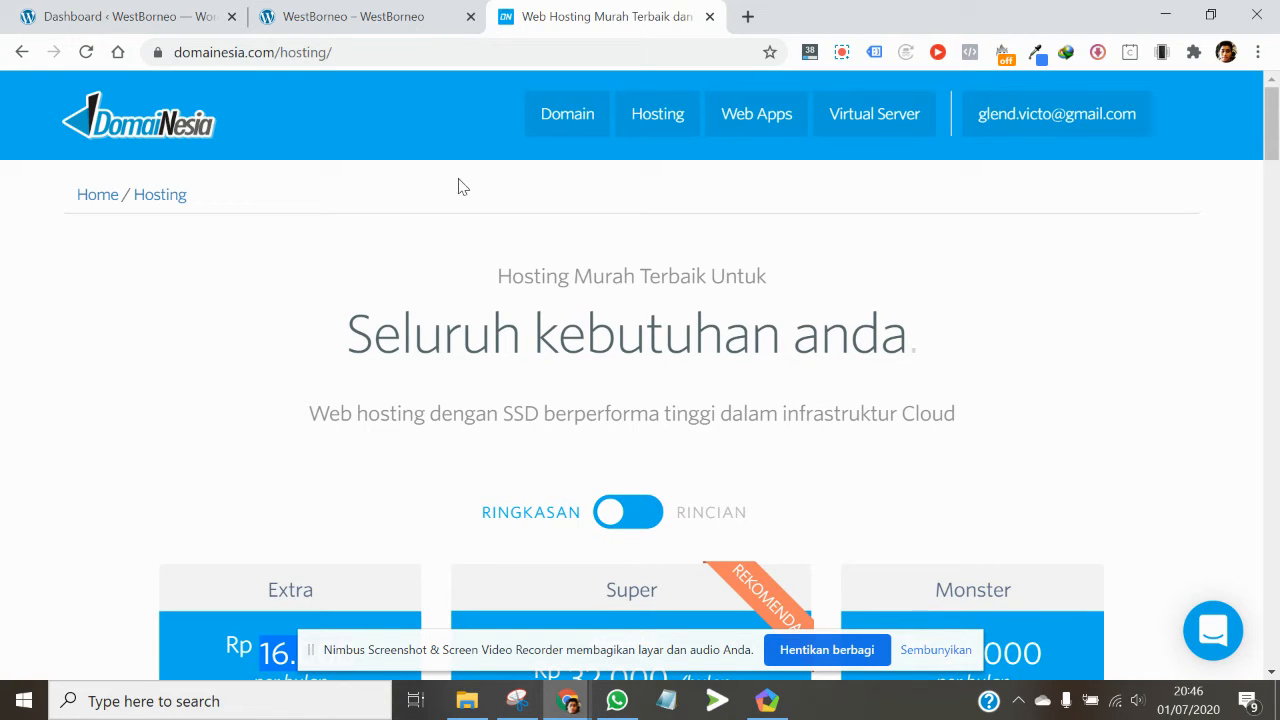
# Highlight the .site extension in the WestBorneo homepage's address and return to the DomaiNesia hosting page.
pyautogui.click(349, 12)
pyautogui.click(388, 60)
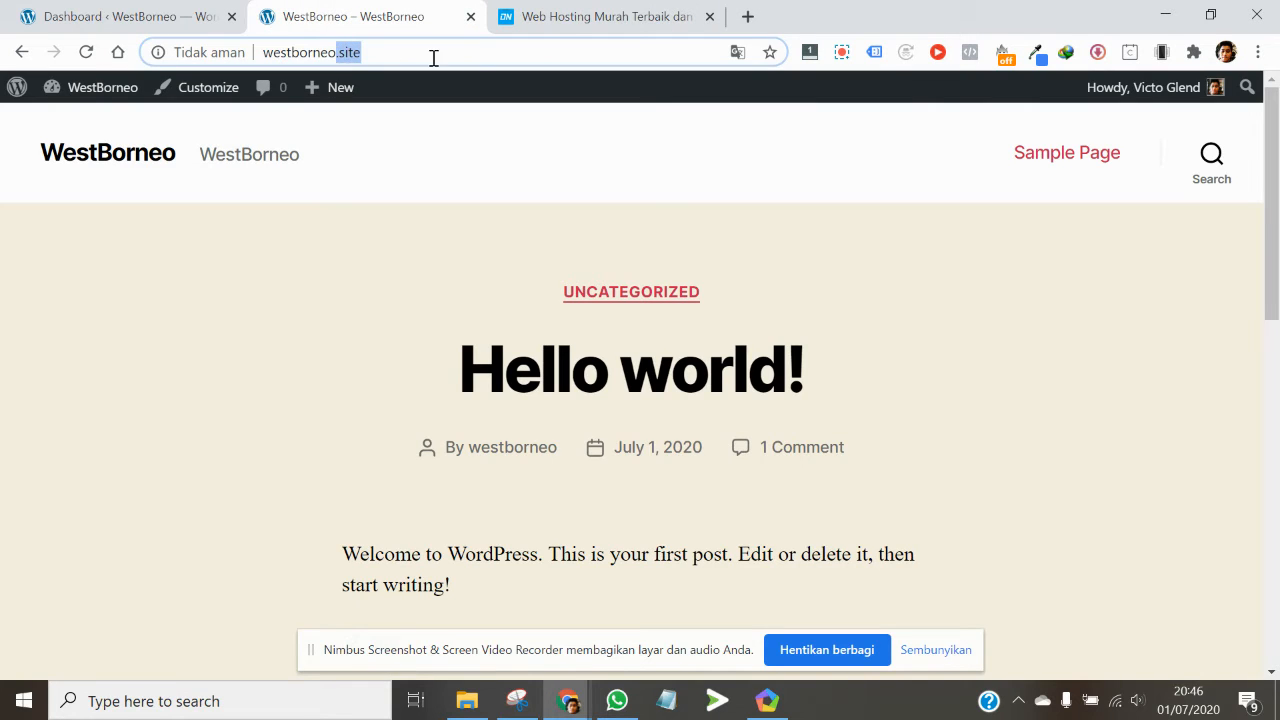
pyautogui.click(603, 14)
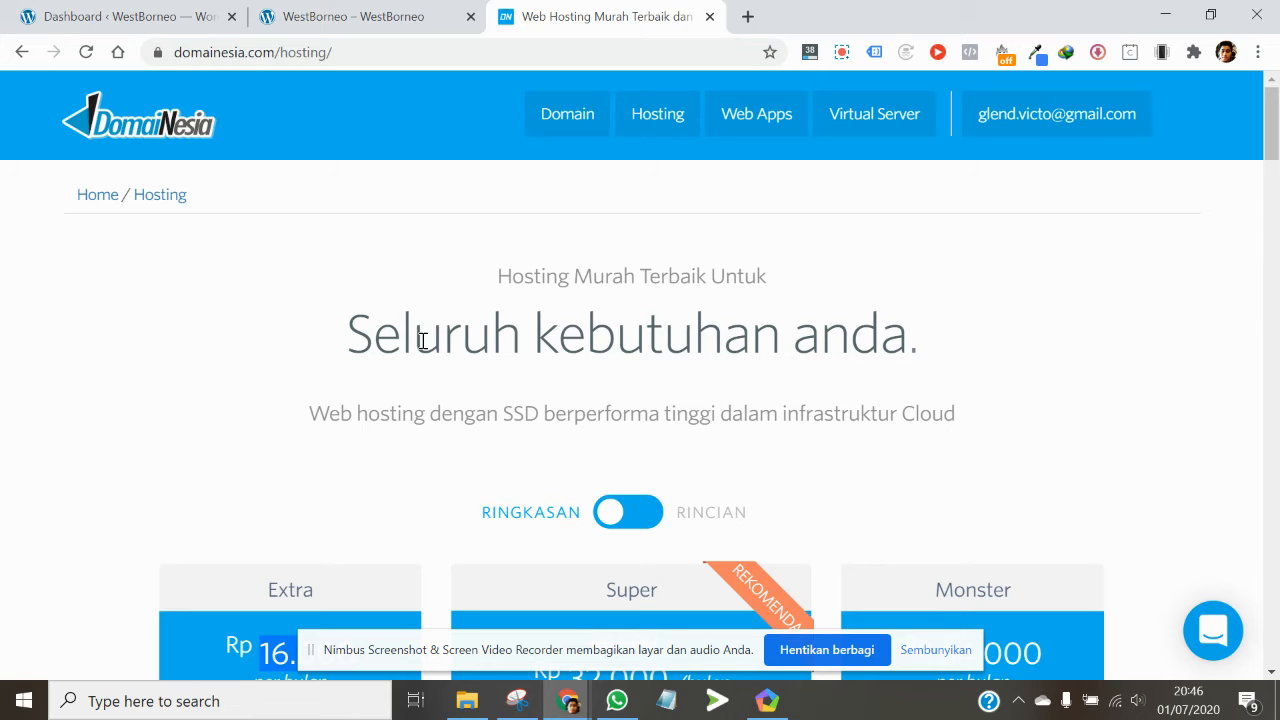
# Review the Extra hosting plan's features and highlight its monthly price again, clearing the selection at the end.
pyautogui.scroll(-4, 422, 340)
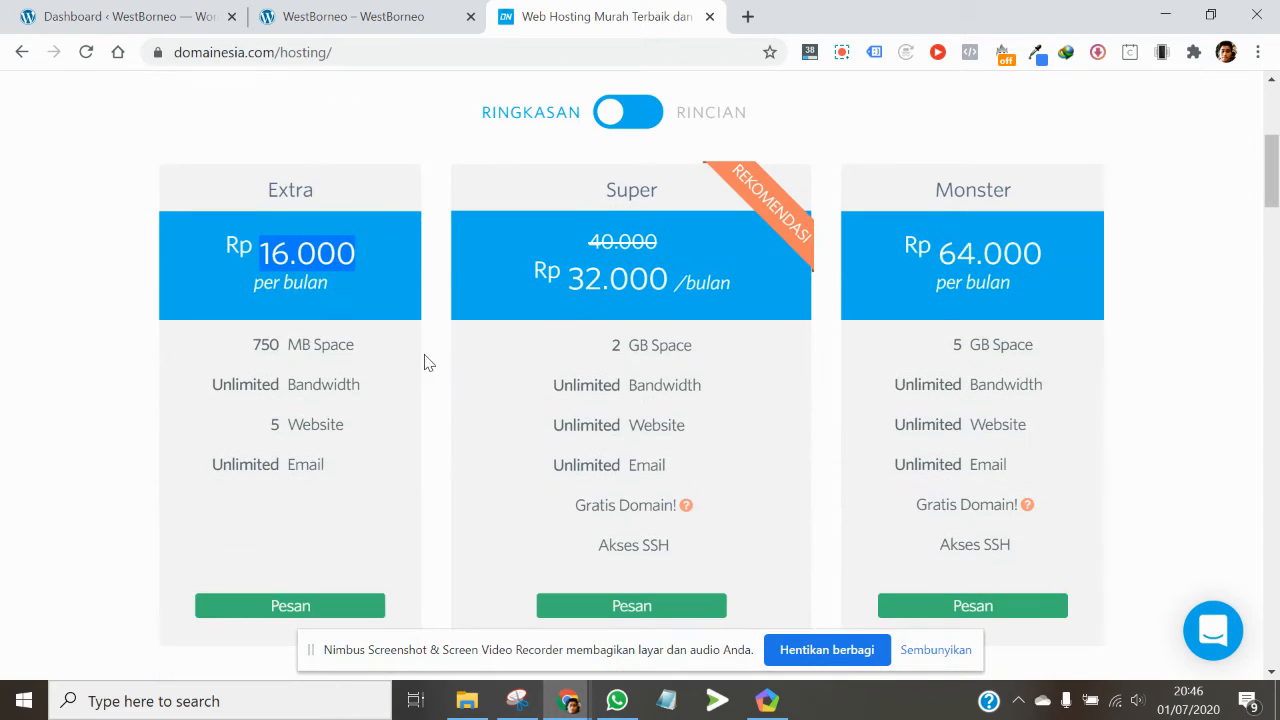
pyautogui.moveTo(380, 380); pyautogui.dragTo(3, 377)
pyautogui.click(3, 372)
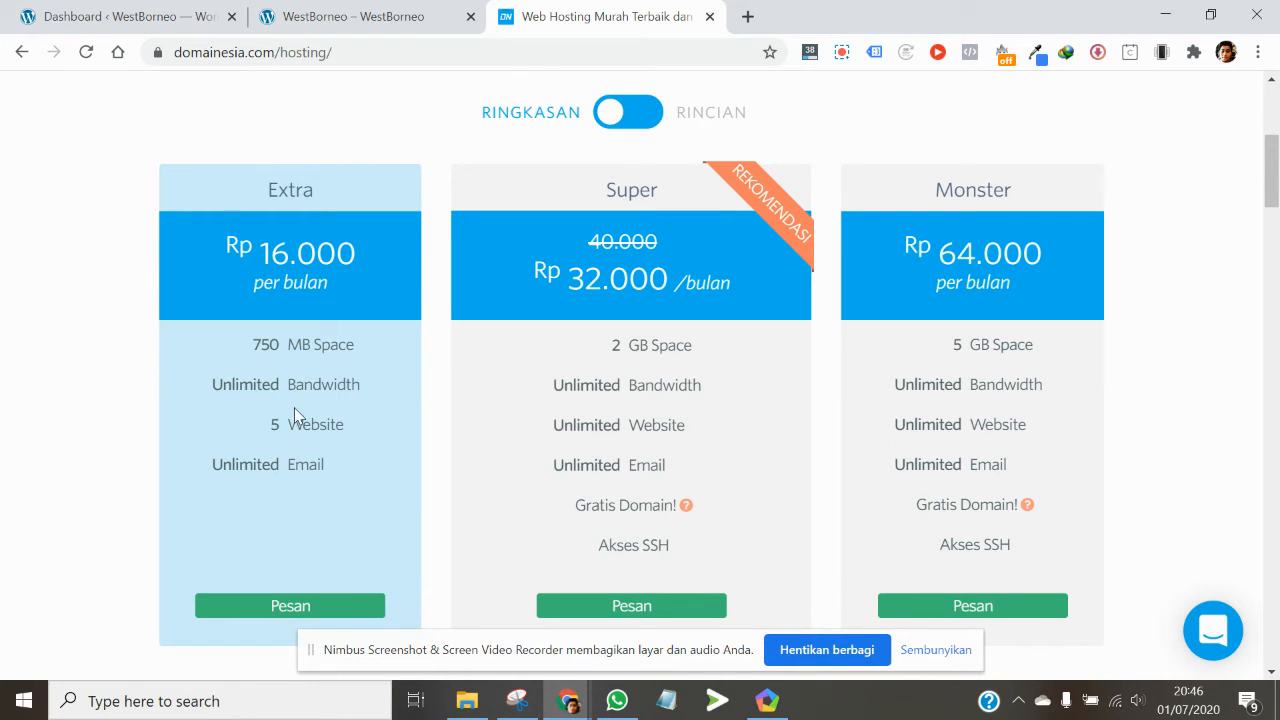
pyautogui.scroll(-3, 297, 414)
pyautogui.scroll(3, 297, 418)
pyautogui.moveTo(265, 253); pyautogui.dragTo(365, 253)
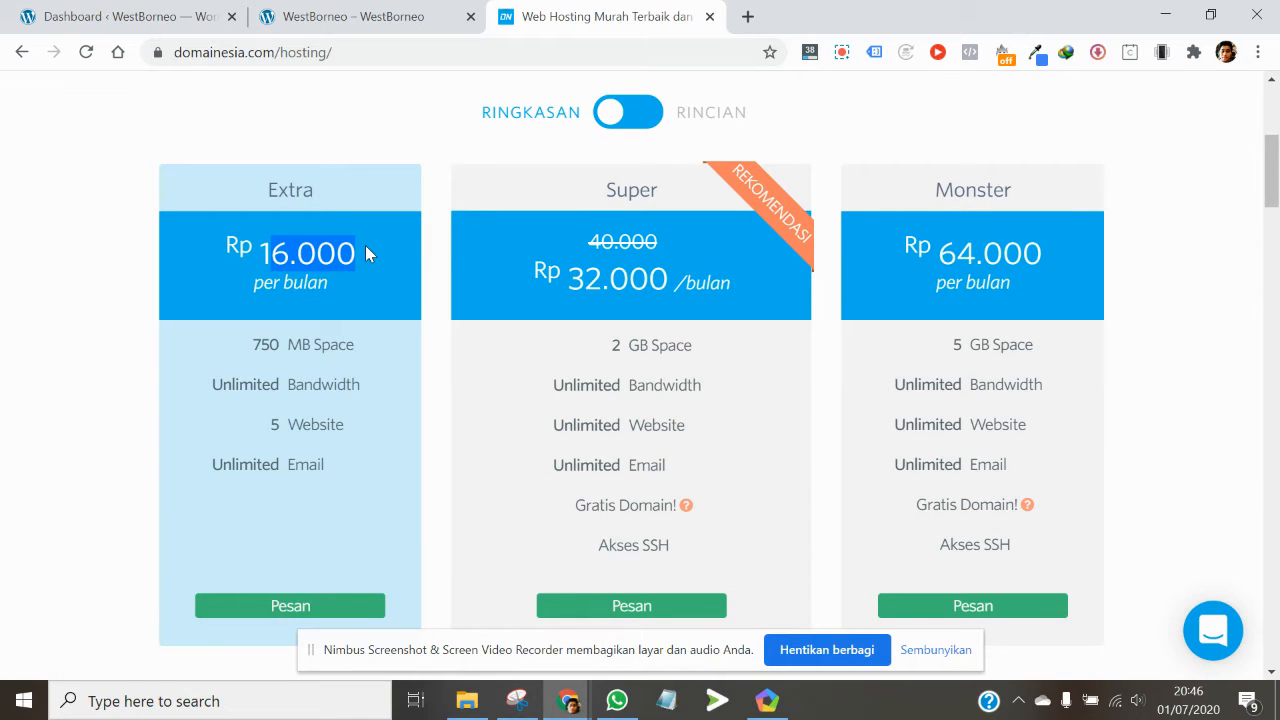
pyautogui.click(2, 261)
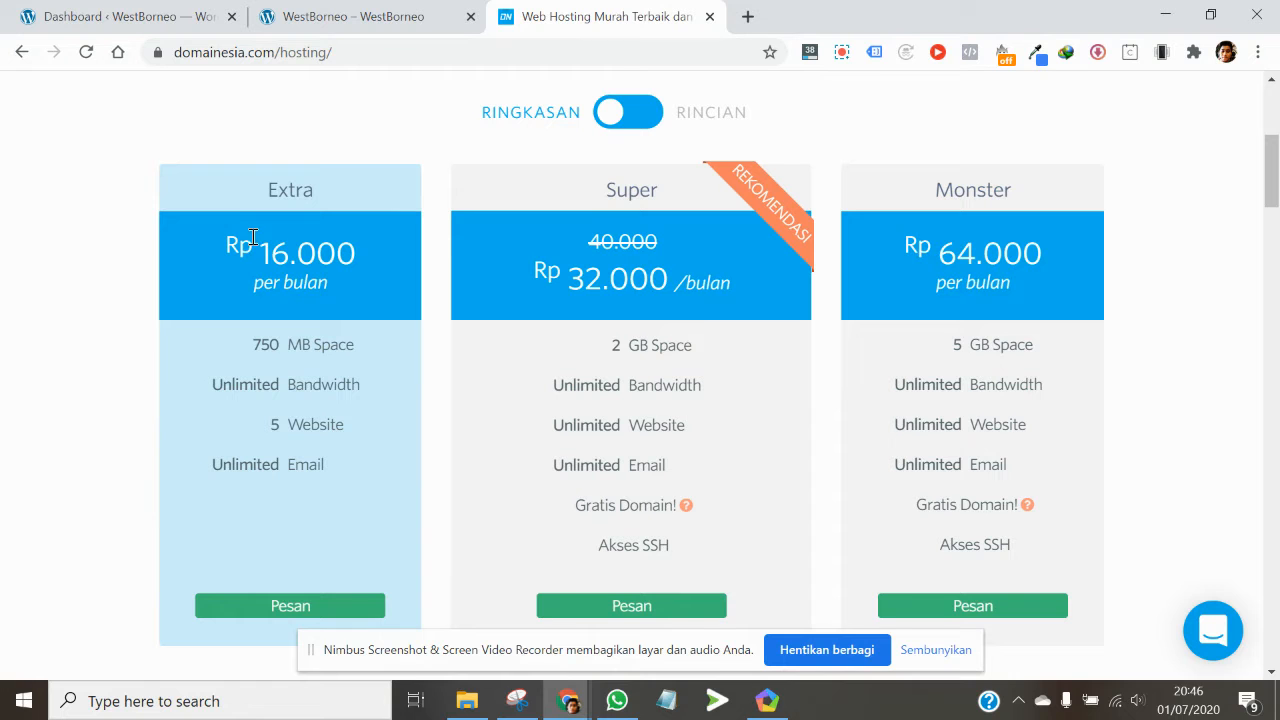
# Highlight the Extra plan's price and its "5 Website" allowance while comparing the hosting packages.
pyautogui.moveTo(263, 243); pyautogui.dragTo(372, 258)
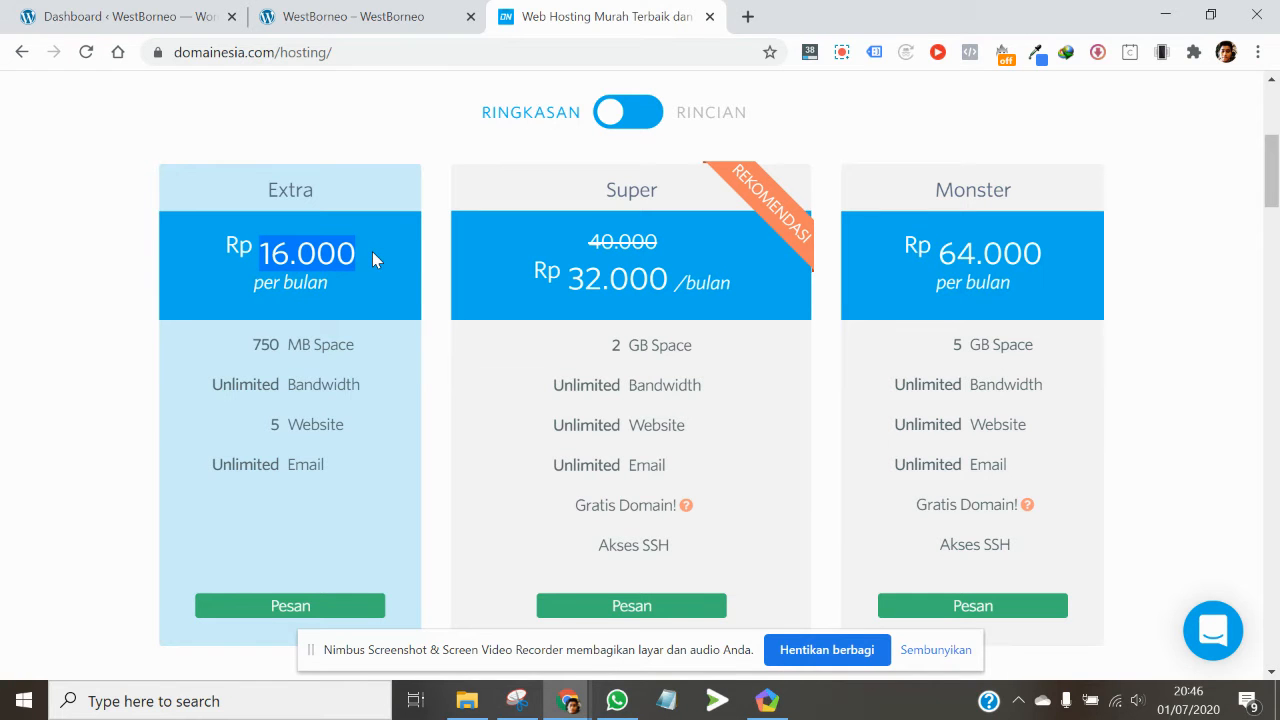
pyautogui.scroll(-6, 466, 369)
pyautogui.scroll(5, 446, 400)
pyautogui.scroll(1, 446, 400)
pyautogui.click(4, 260)
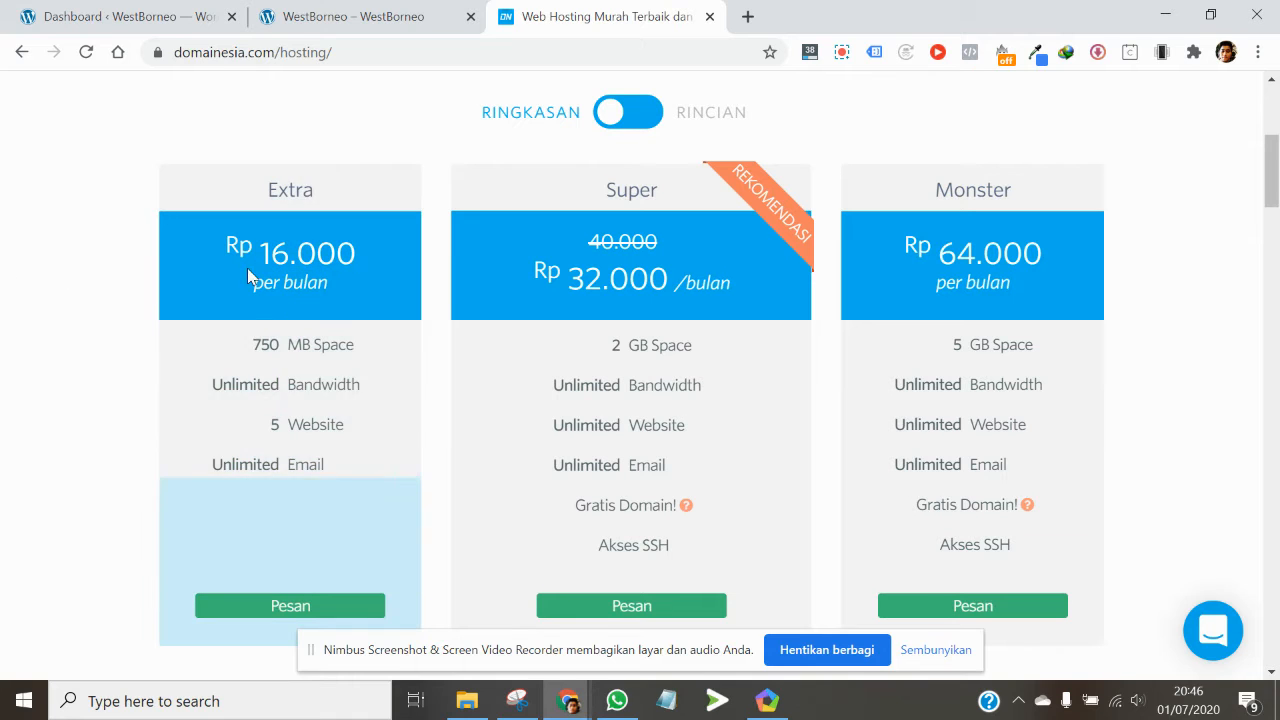
pyautogui.moveTo(256, 246); pyautogui.dragTo(370, 263)
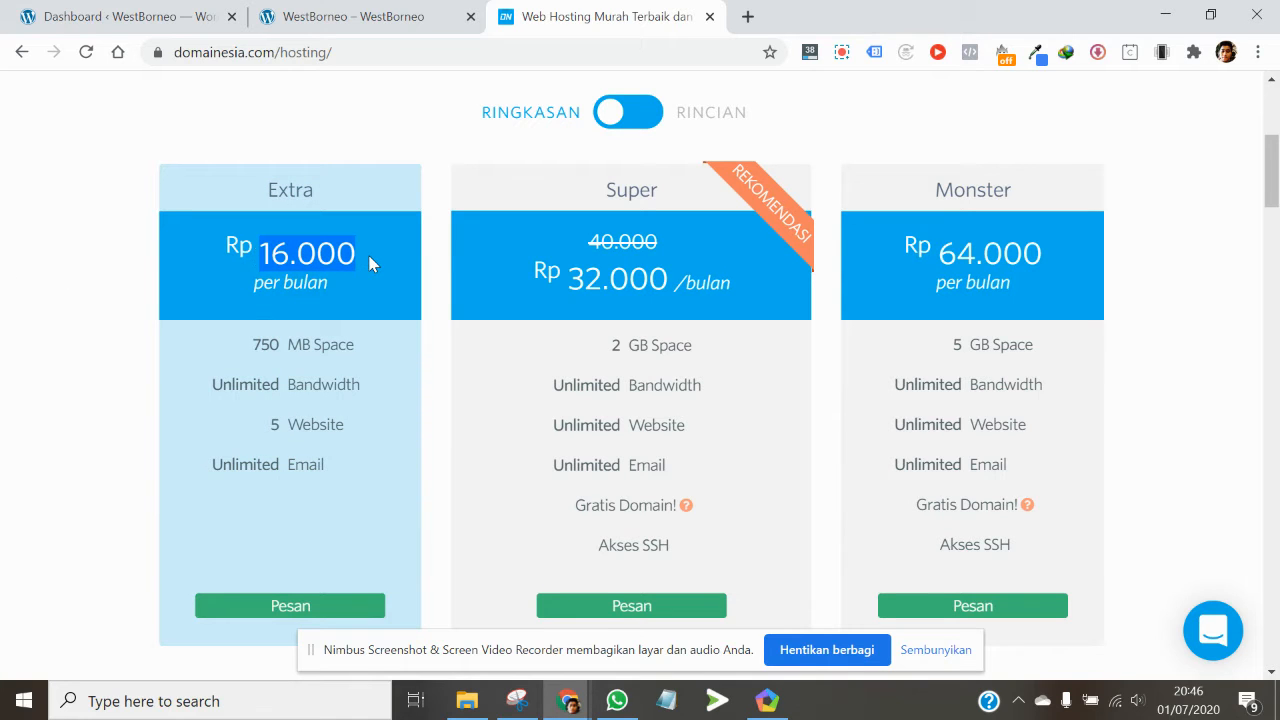
pyautogui.click(20, 368)
pyautogui.moveTo(254, 428); pyautogui.dragTo(348, 430)
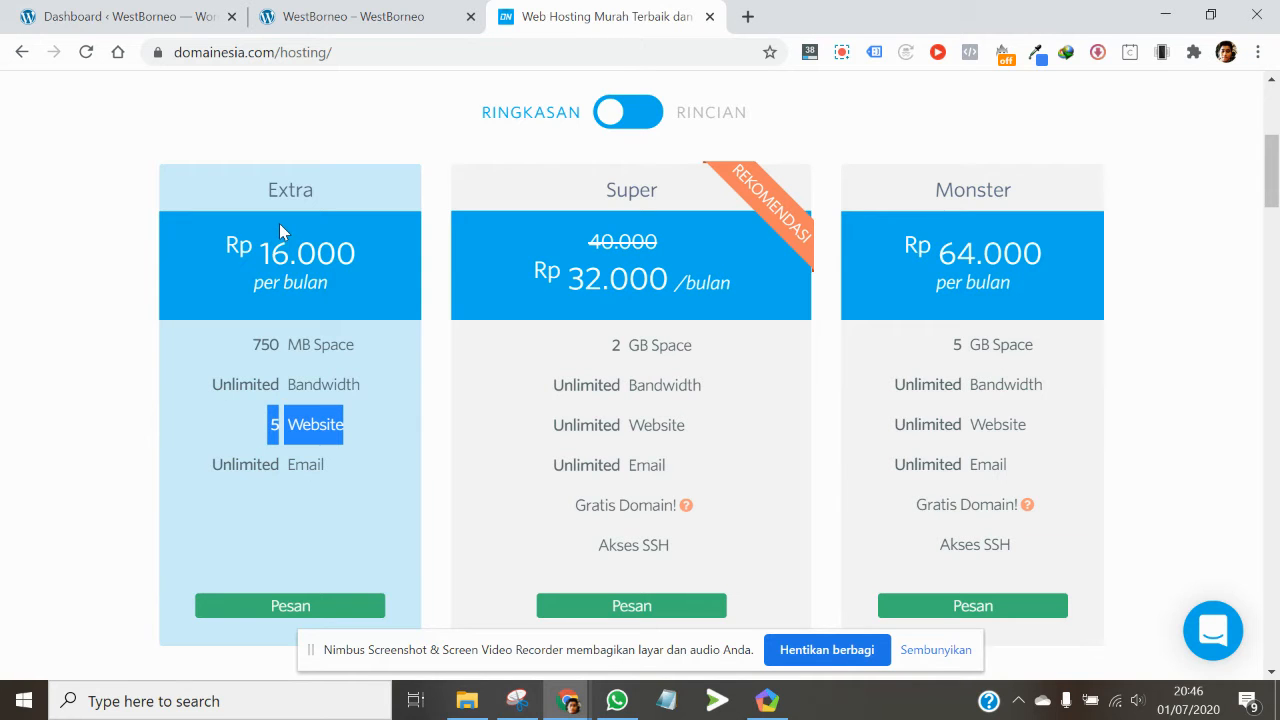
# Glance at the WestBorneo homepage and re-examine the Extra plan's price among the DomaiNesia hosting plans.
pyautogui.click(394, 12)
pyautogui.click(615, 12)
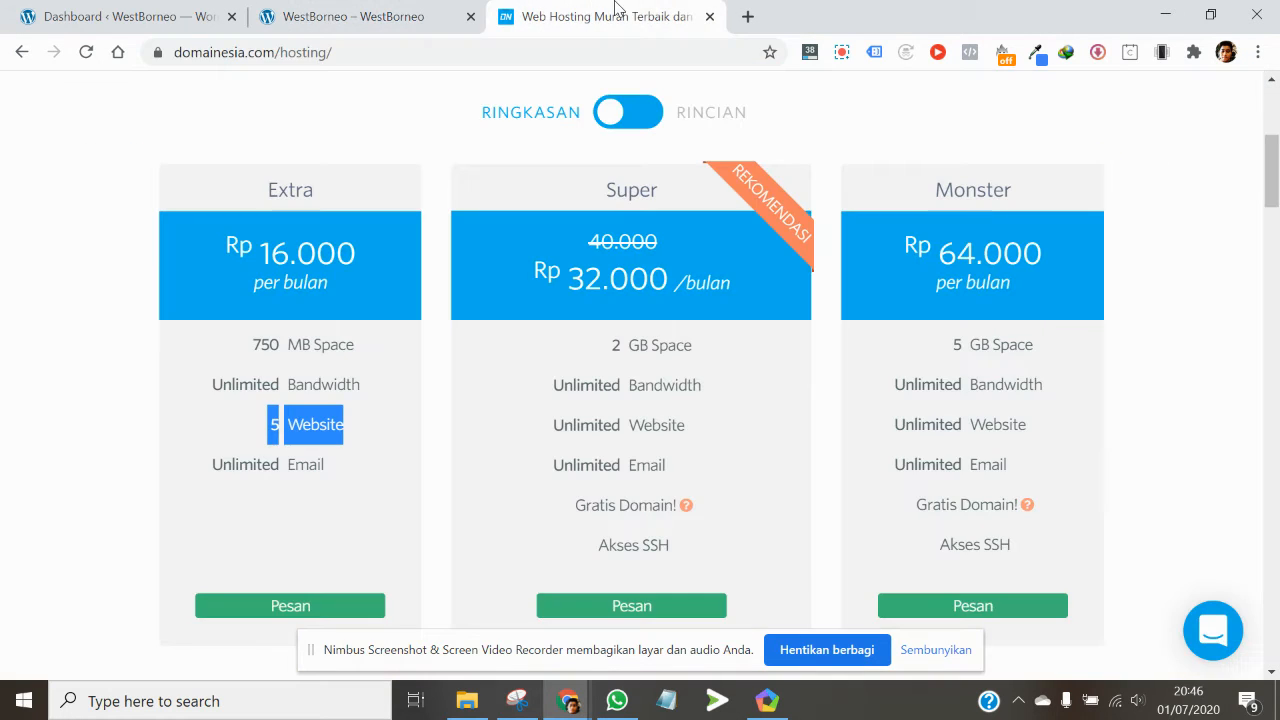
pyautogui.scroll(4, 321, 389)
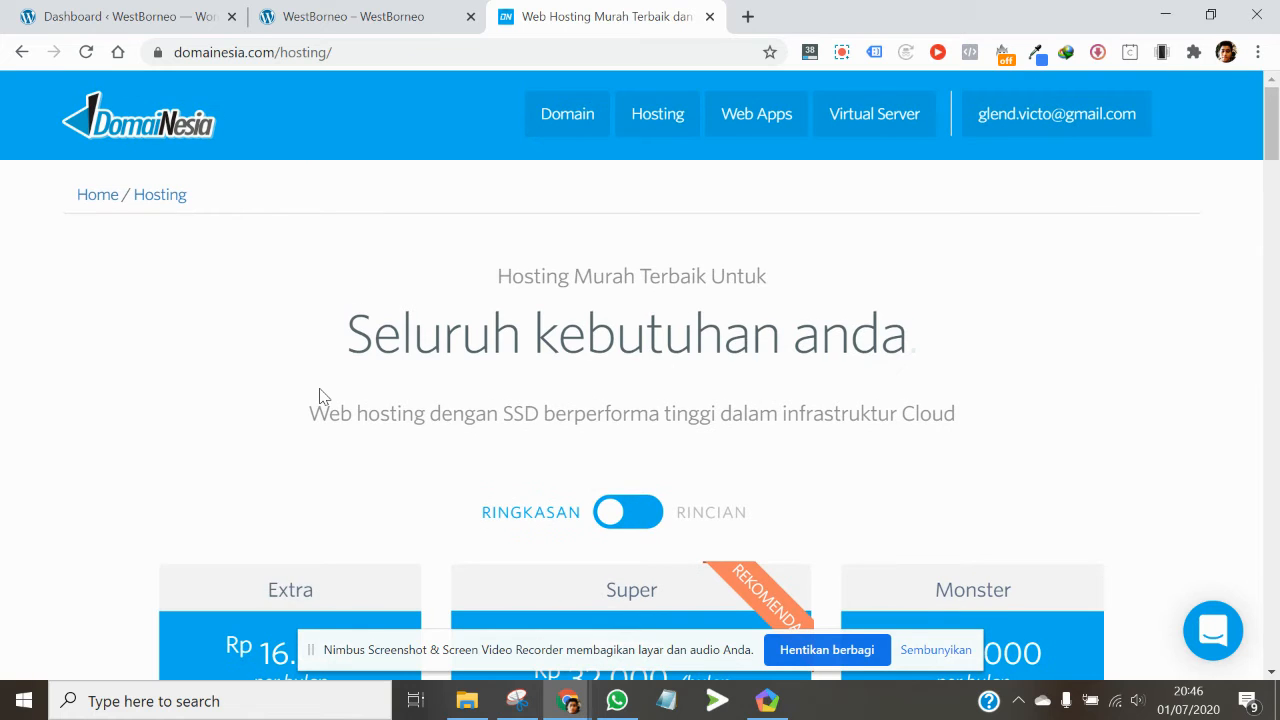
pyautogui.scroll(-4, 321, 396)
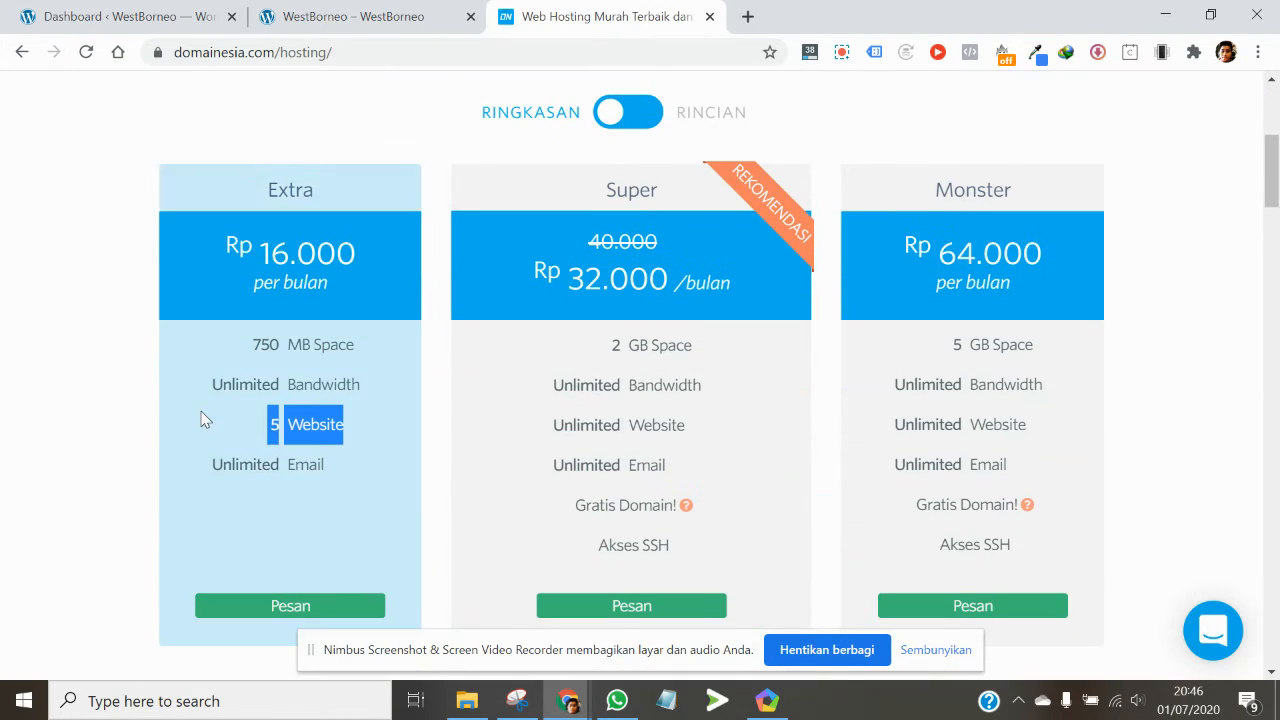
pyautogui.click(17, 418)
pyautogui.moveTo(260, 257); pyautogui.dragTo(357, 256)
pyautogui.click(3, 345)
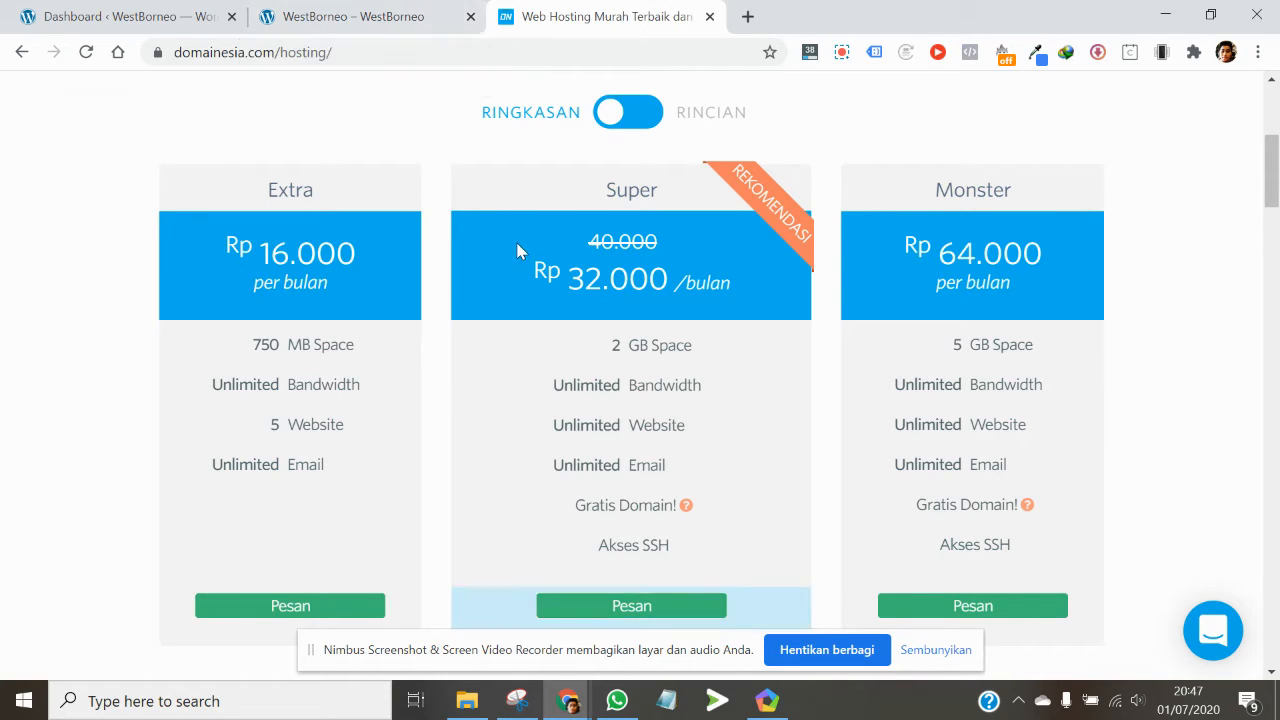
pyautogui.scroll(4, 517, 251)
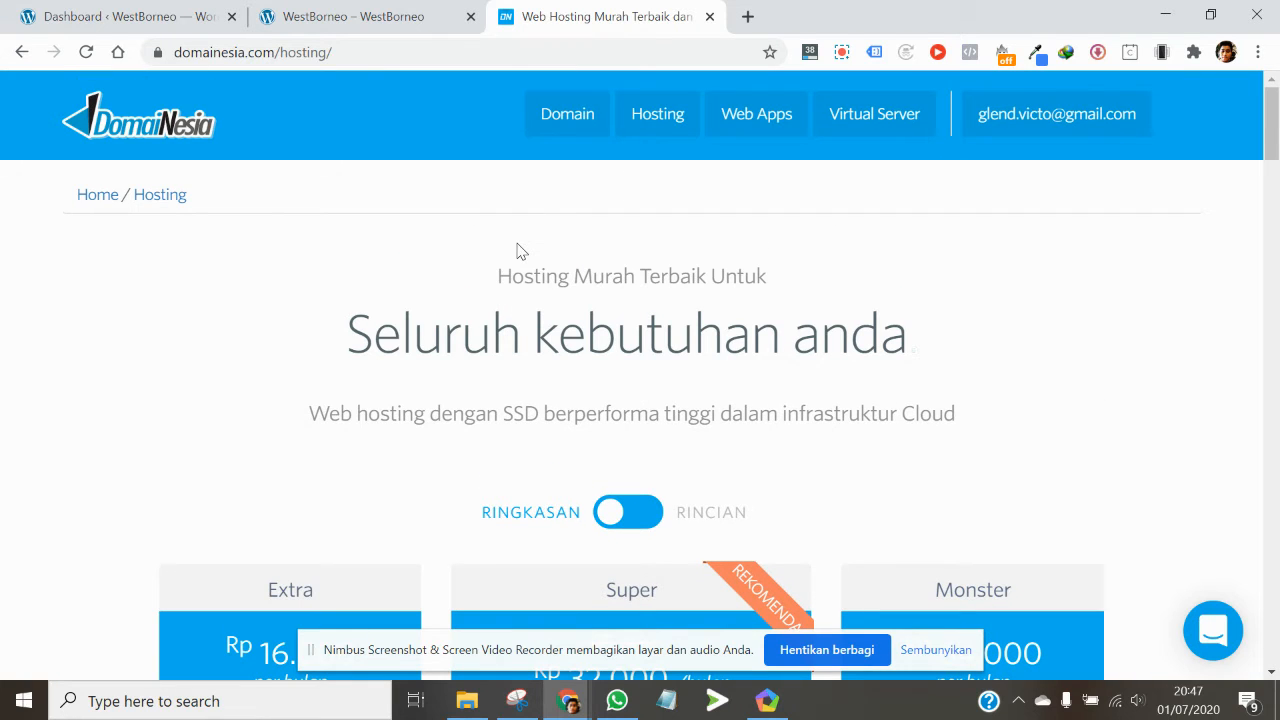
pyautogui.scroll(-3, 517, 251)
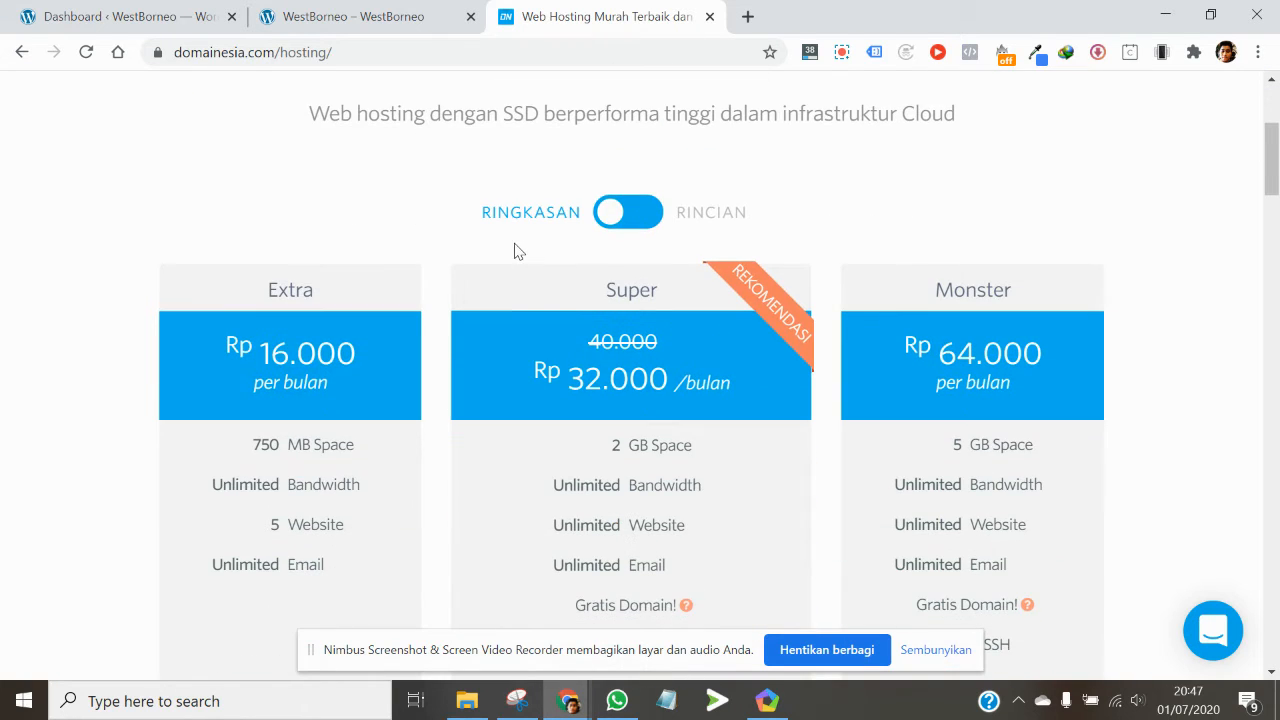
# Search Google for "hosting" in a new browser tab and open the Niagahoster hosting result.
pyautogui.click(748, 16)
pyautogui.write('hosting')
pyautogui.press('Return')
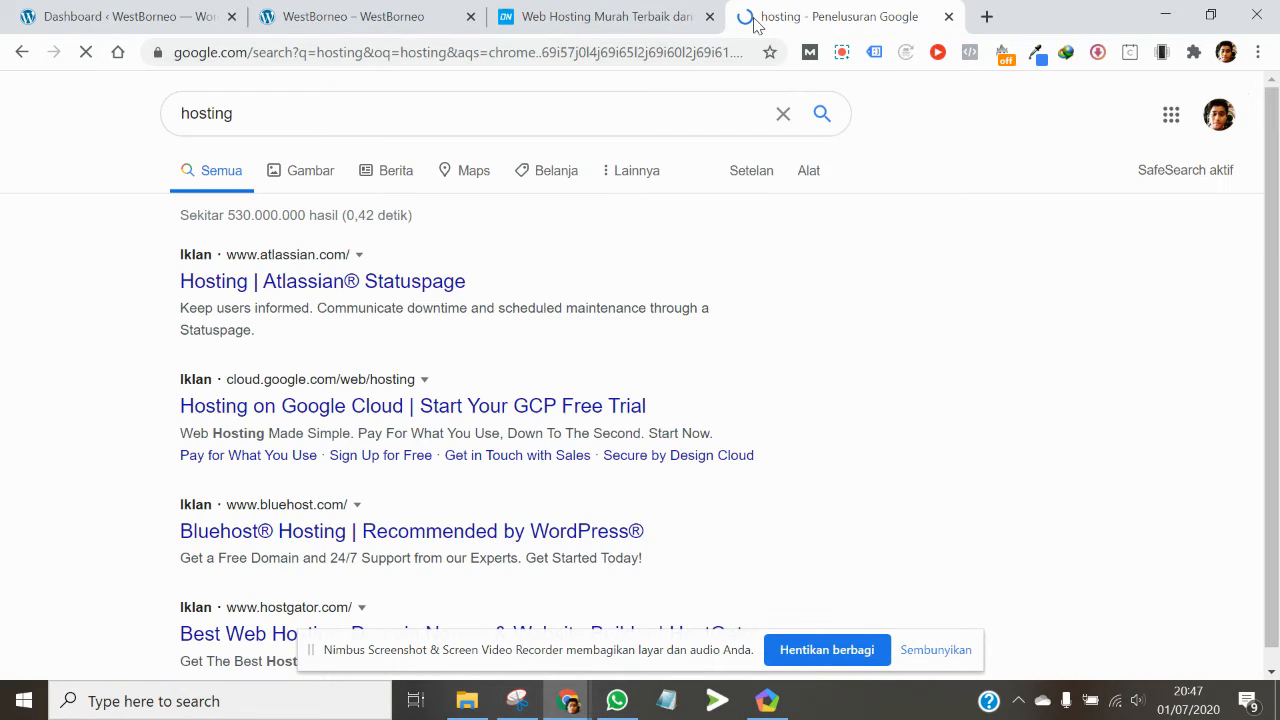
pyautogui.scroll(-4, 309, 343)
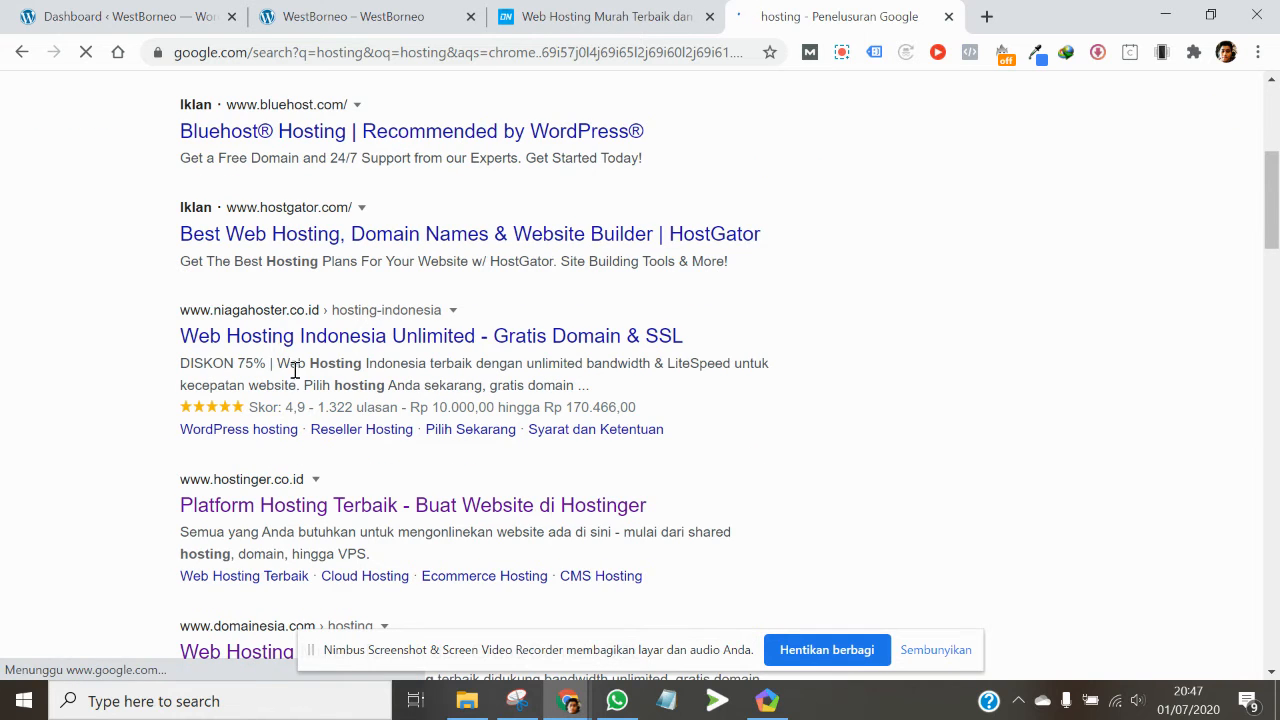
pyautogui.click(288, 347)
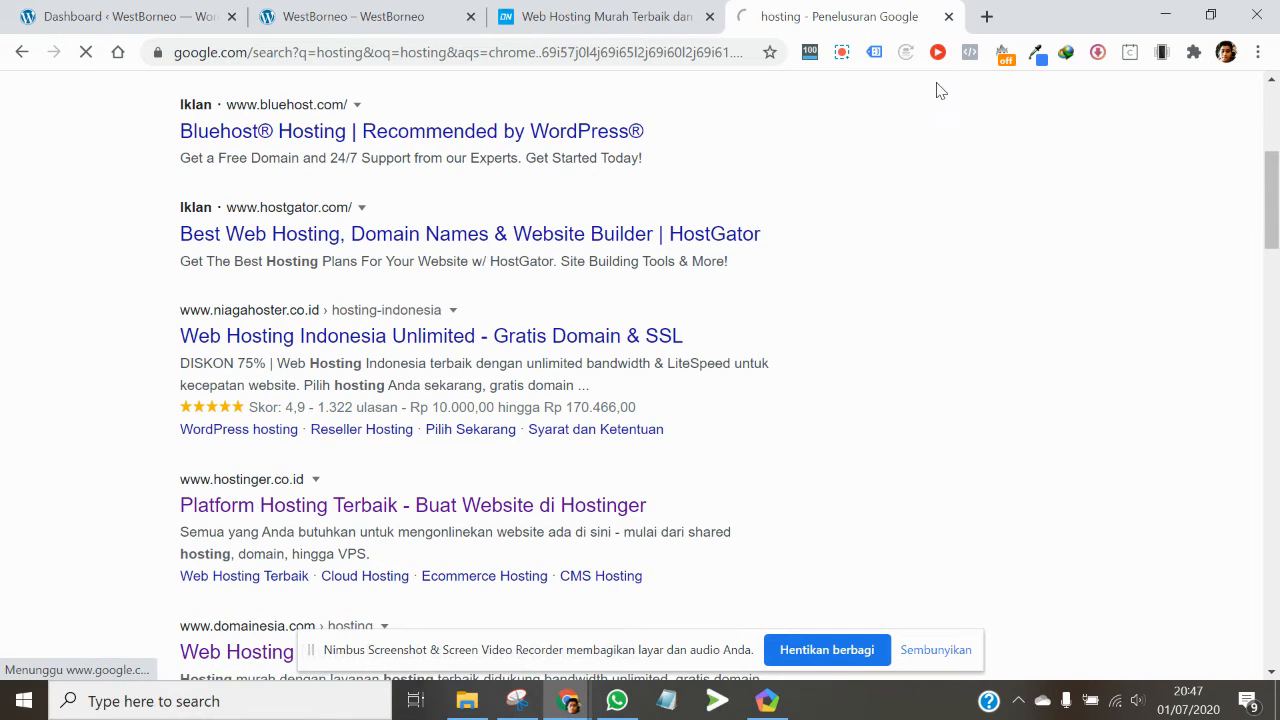
# Open Hostinger's suggested tutorial on speeding up WordPress loading in a new browser tab, and view the Niagahoster page.
pyautogui.click(986, 16)
pyautogui.write('ho')
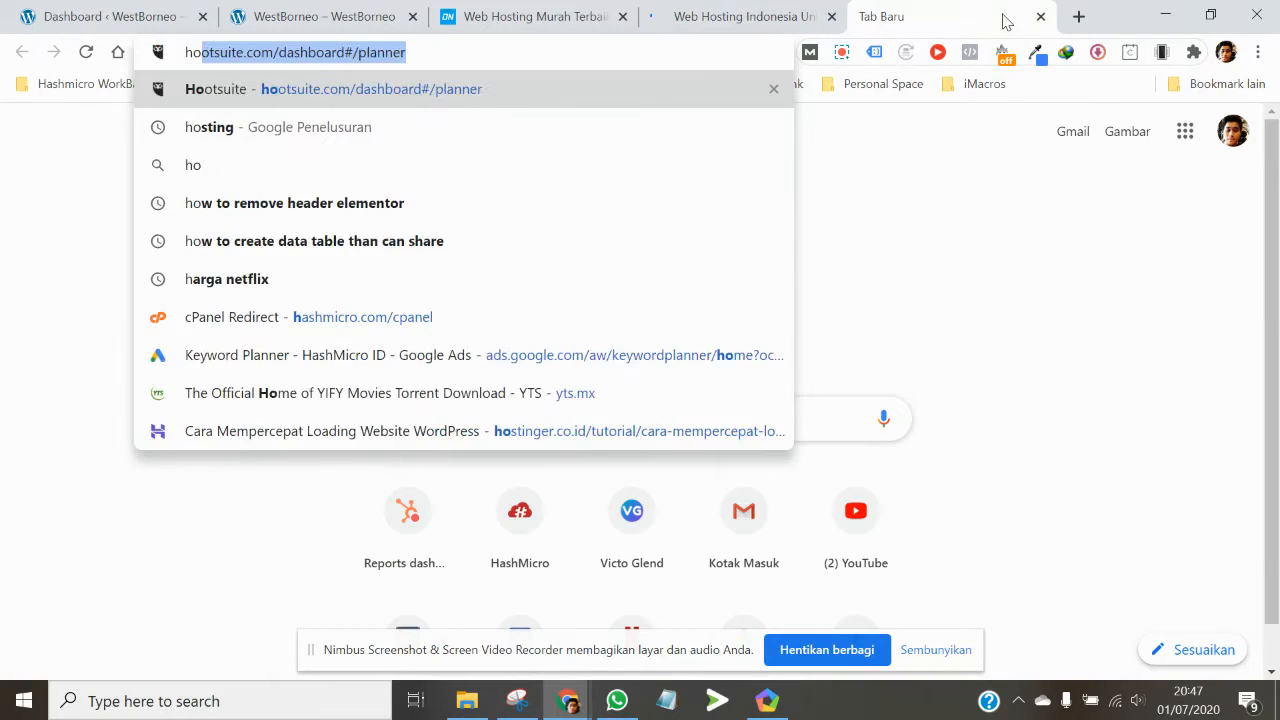
pyautogui.write('stinger')
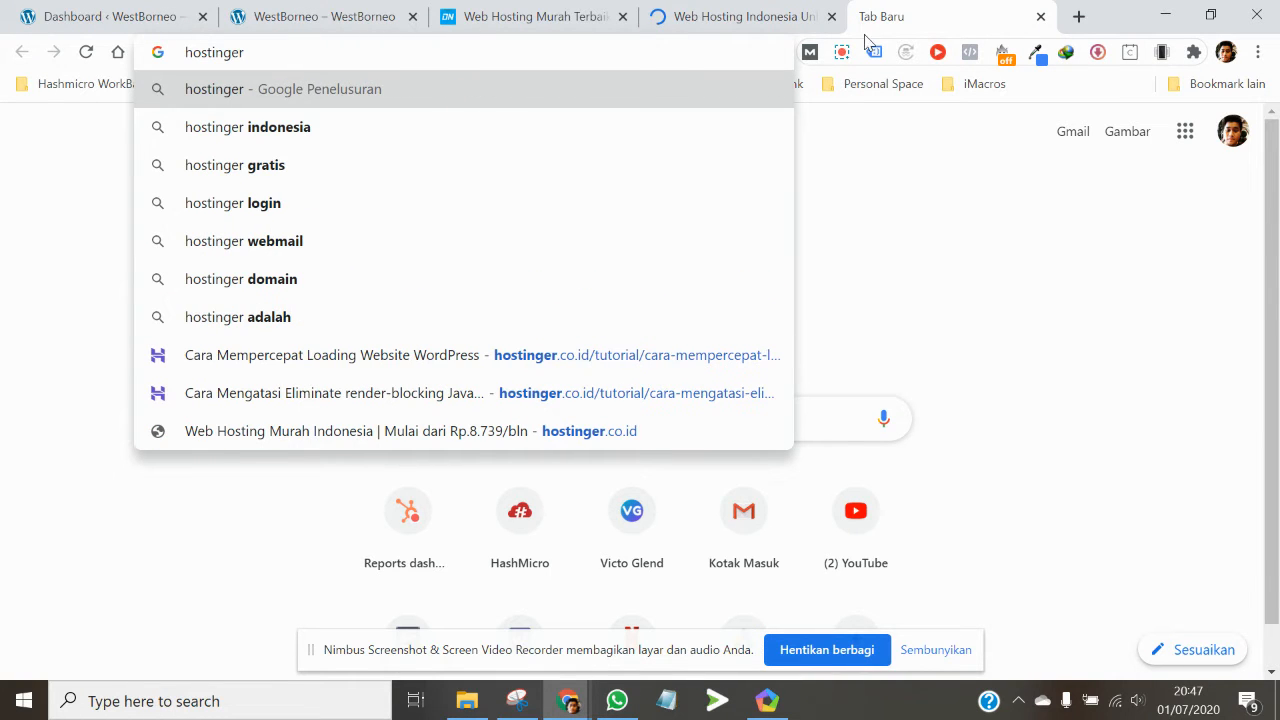
pyautogui.click(421, 355)
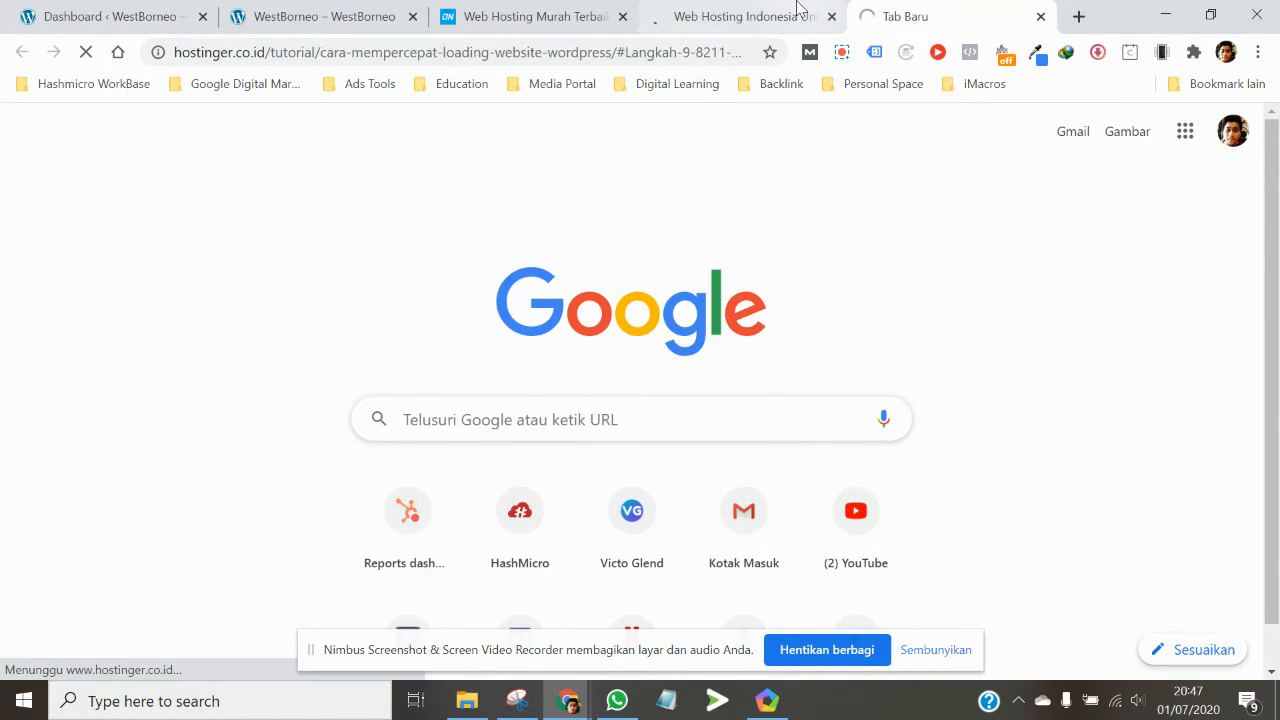
pyautogui.click(798, 12)
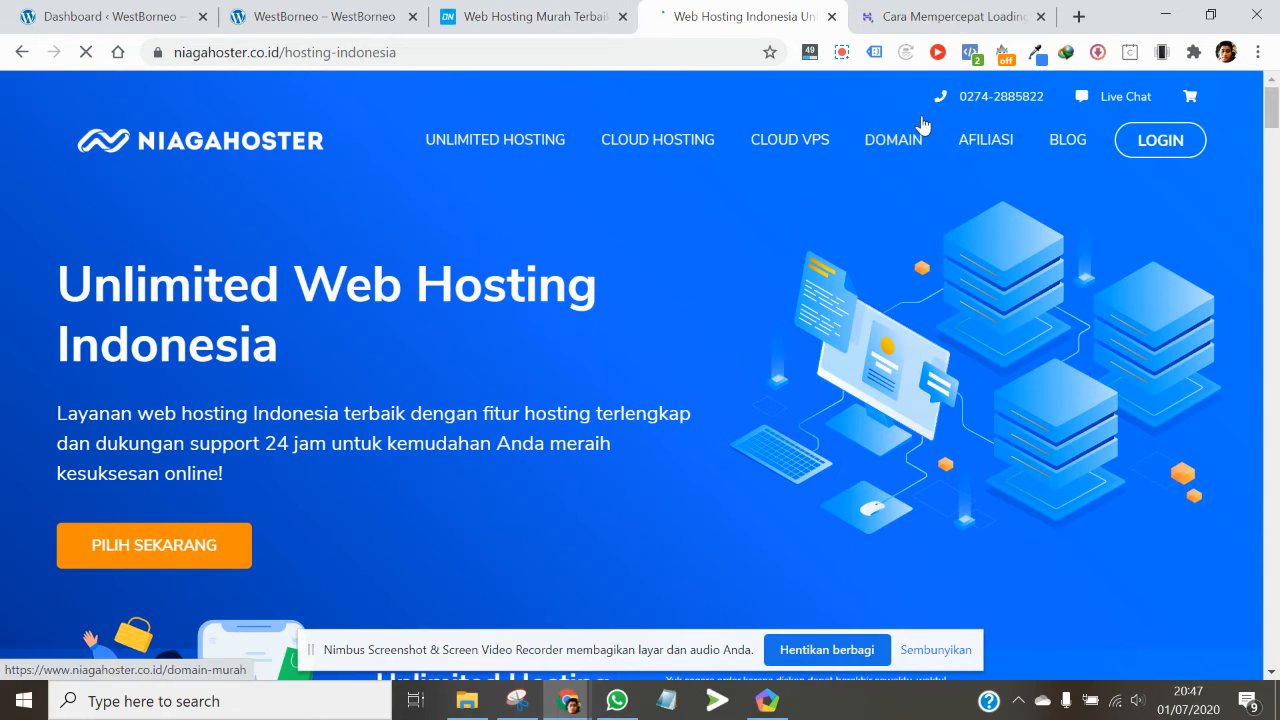
# Go from the Hostinger tutorial to the Hostinger homepage, and return to the DomaiNesia hosting plans.
pyautogui.click(908, 14)
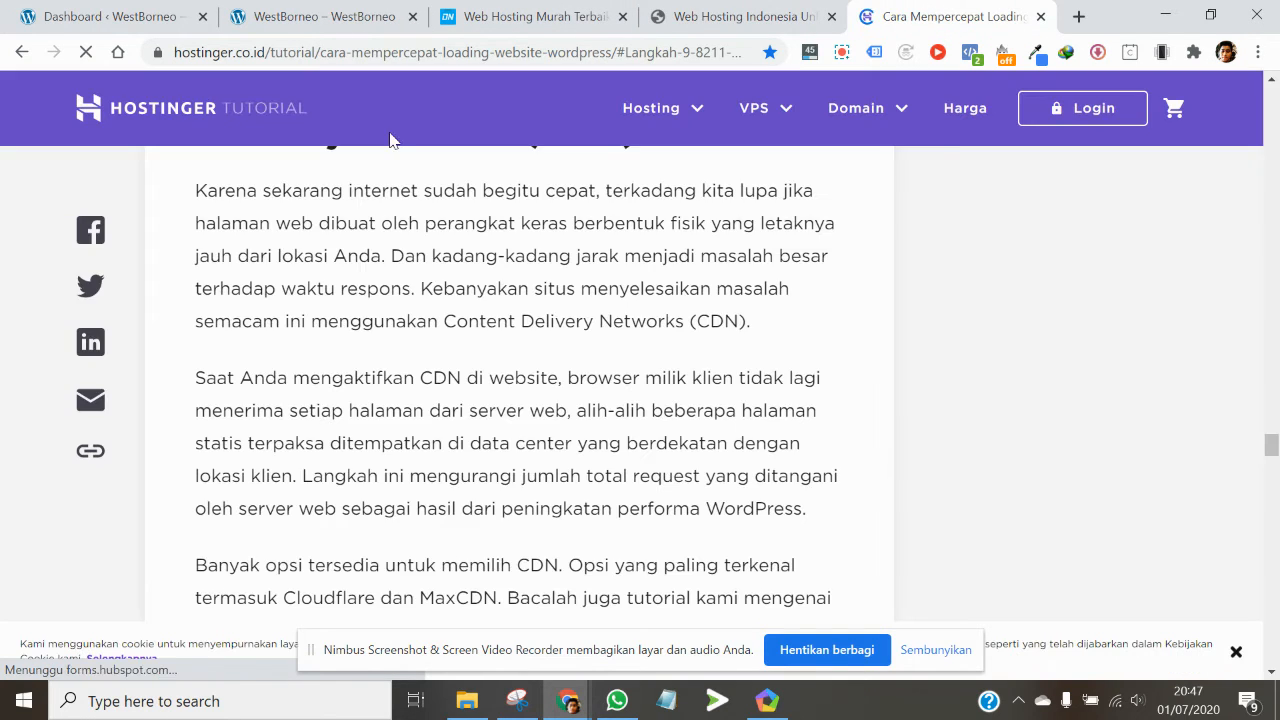
pyautogui.scroll(-4, 546, 451)
pyautogui.scroll(10, 546, 471)
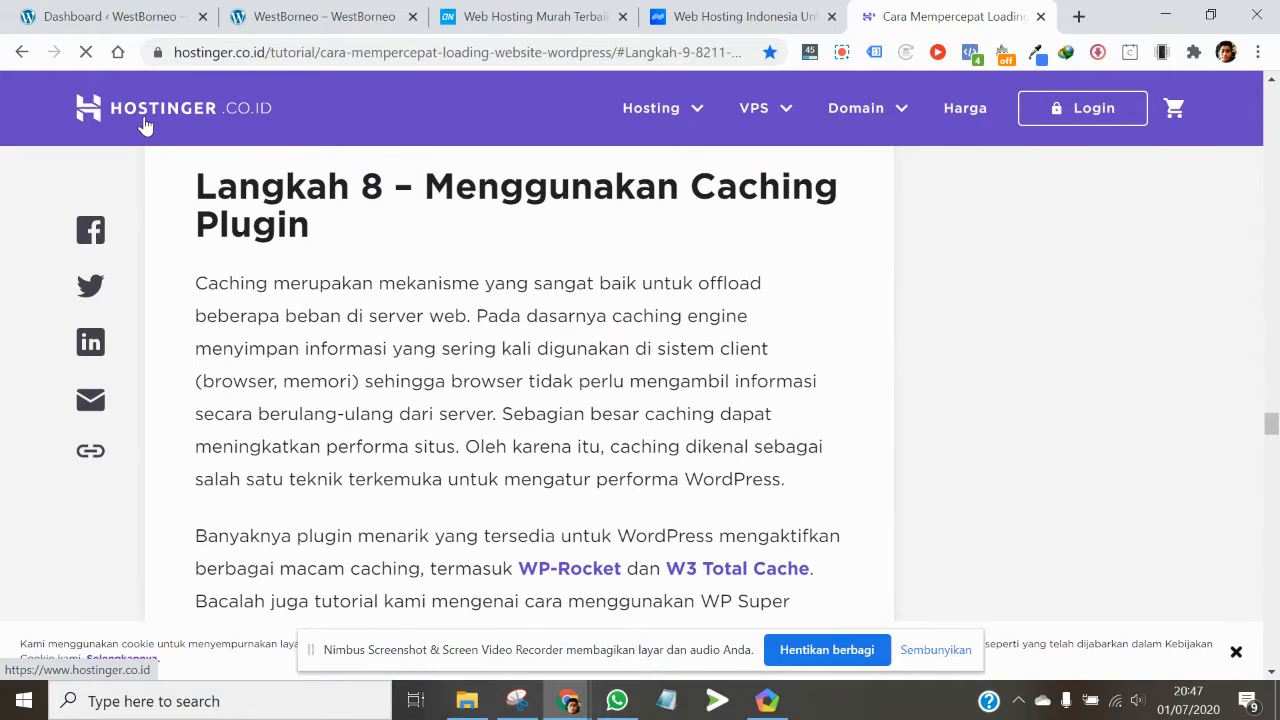
pyautogui.click(145, 124)
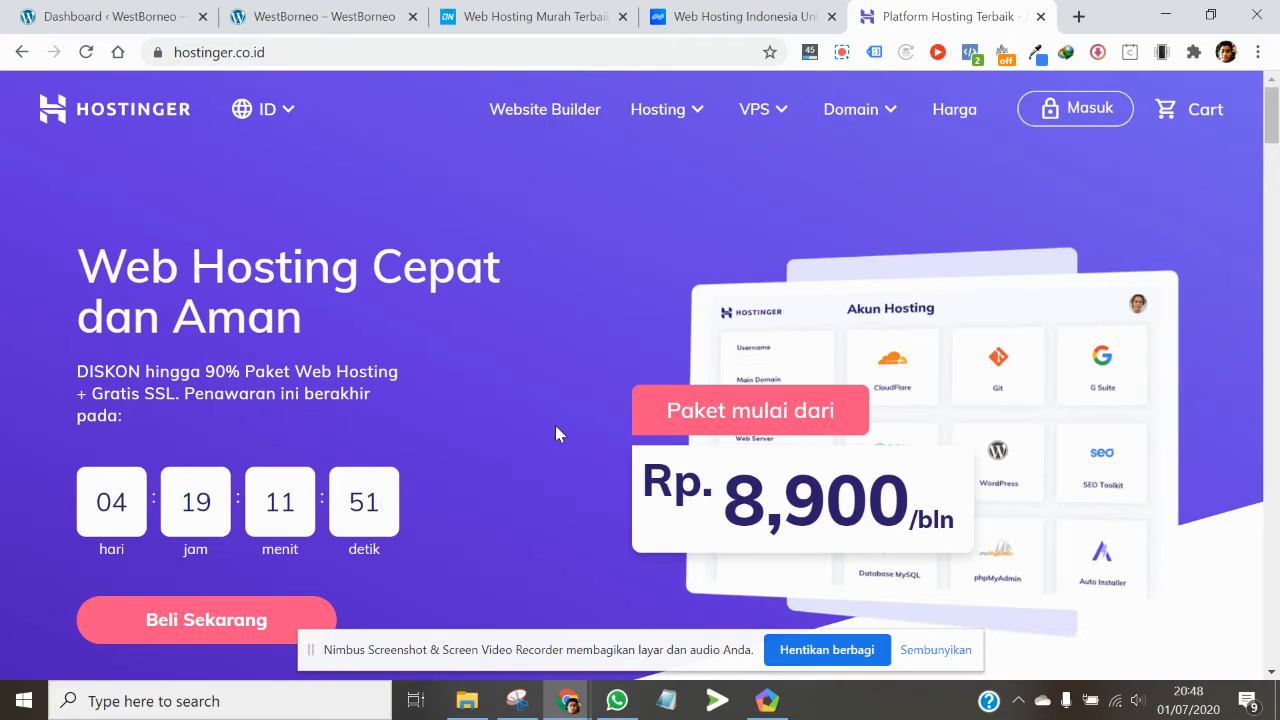
pyautogui.click(500, 16)
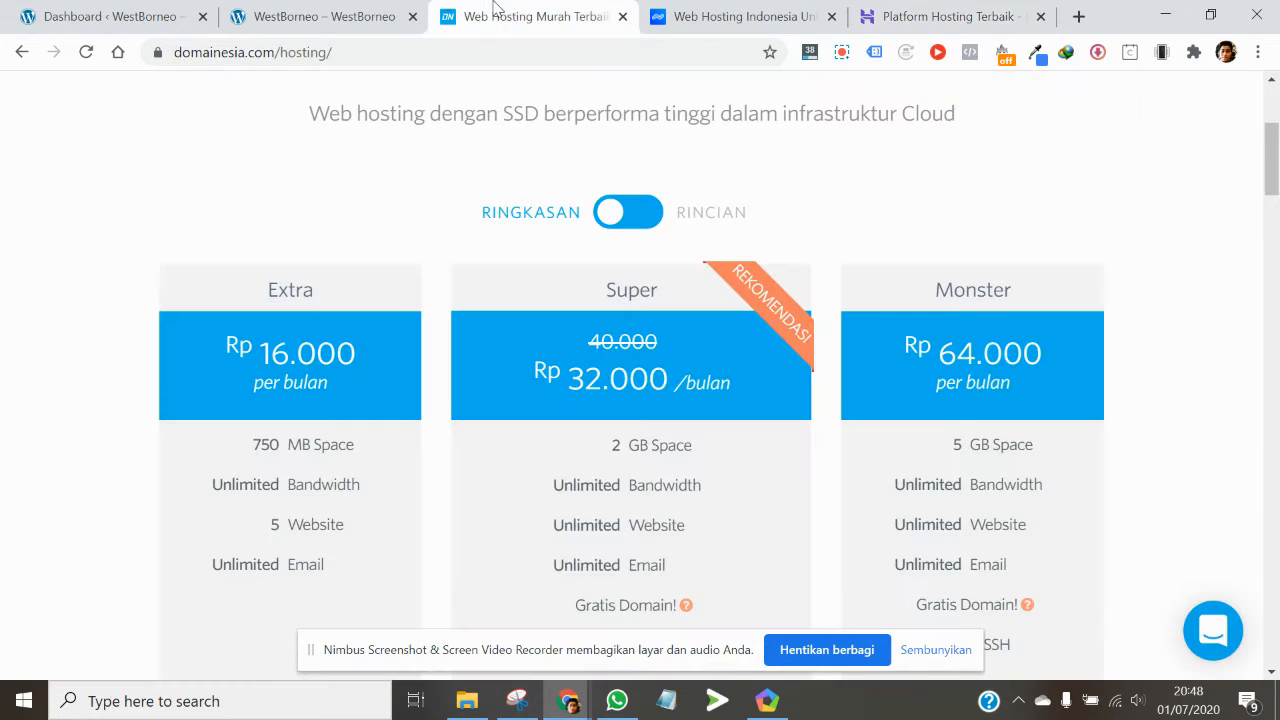
# Close the DomaiNesia, Niagahoster and Hostinger browser tabs and return to the WestBorneo WordPress dashboard.
pyautogui.click(623, 16)
pyautogui.click(623, 16)
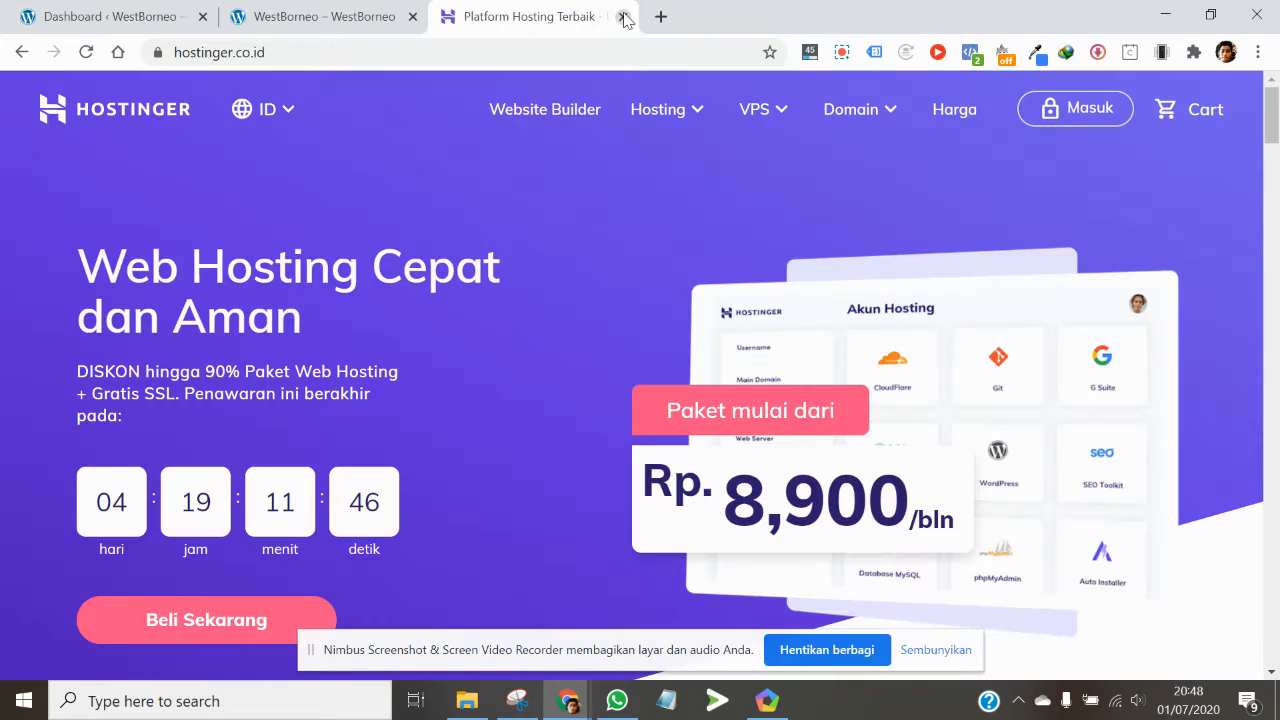
pyautogui.click(623, 16)
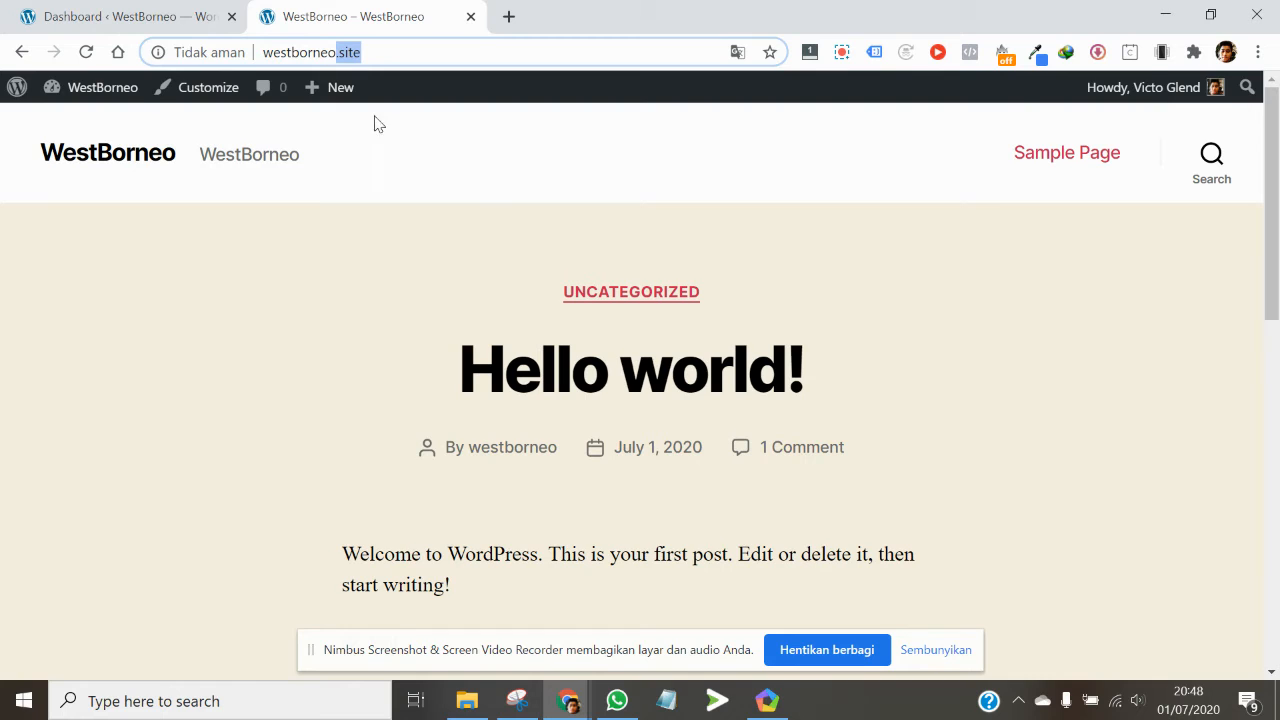
pyautogui.click(90, 17)
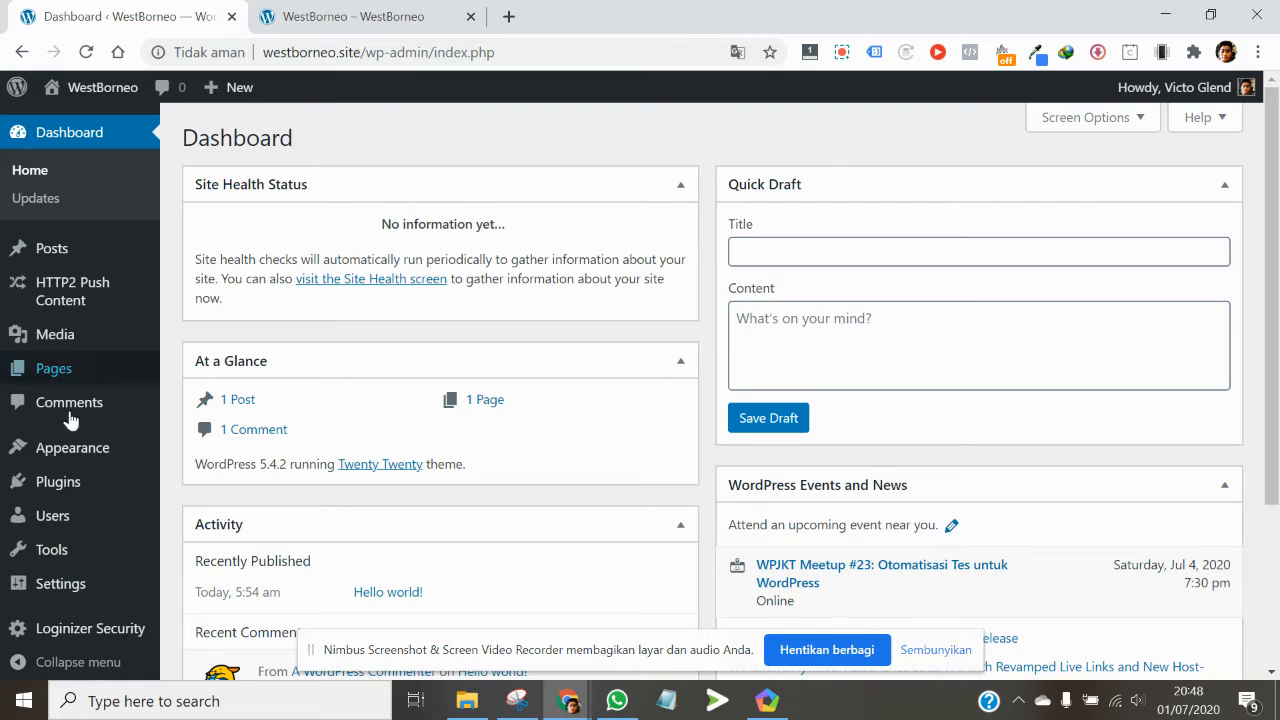
# View the site's installed plugins and open the page for adding new plugins.
pyautogui.moveTo(60, 488)
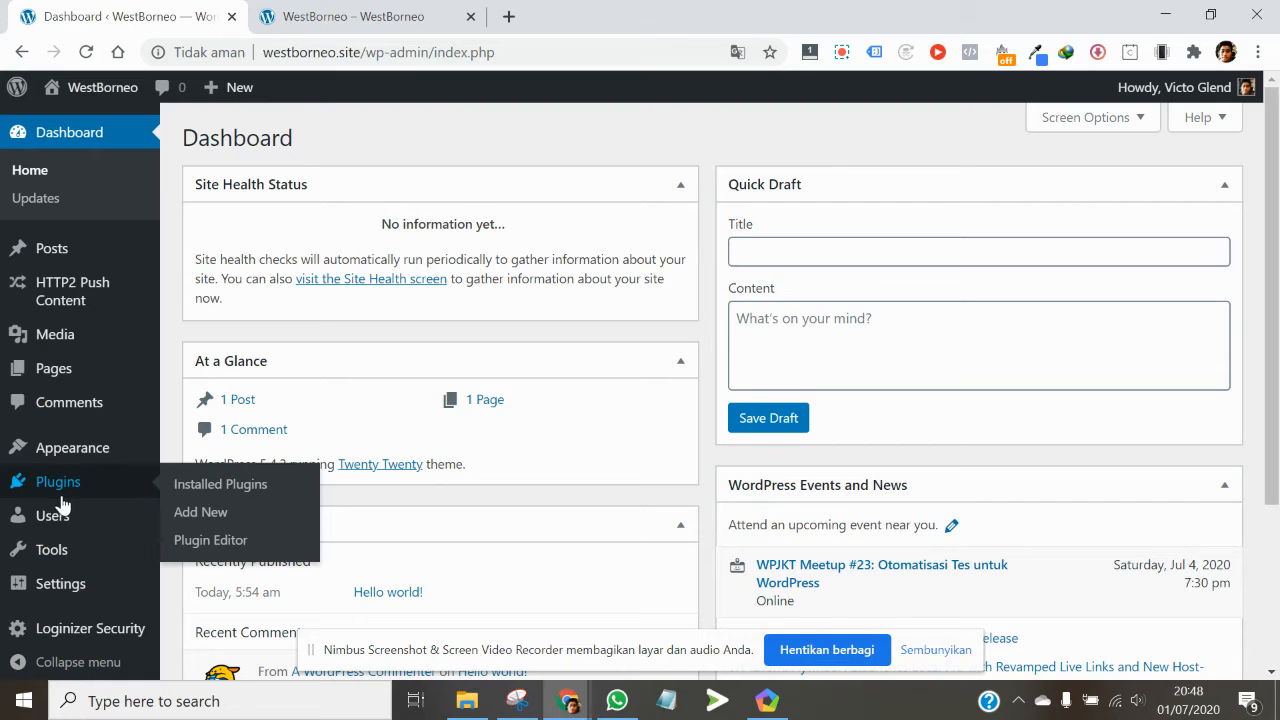
pyautogui.click(211, 486)
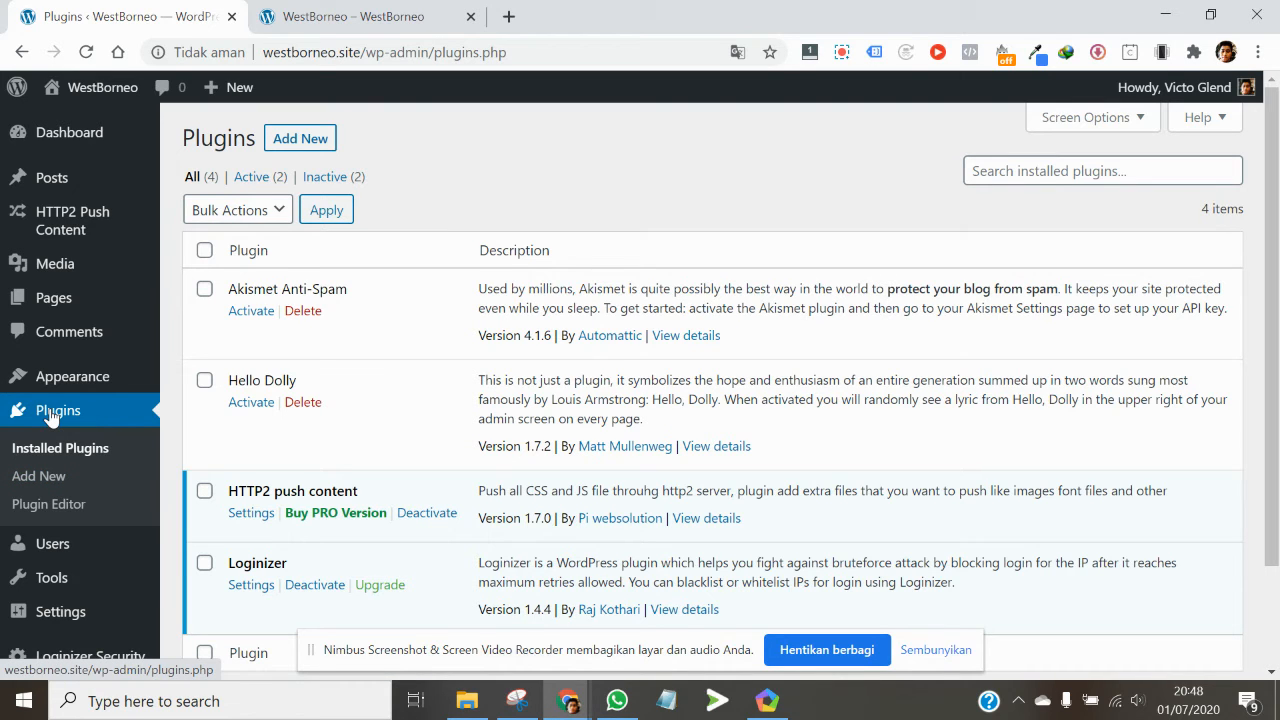
pyautogui.click(40, 480)
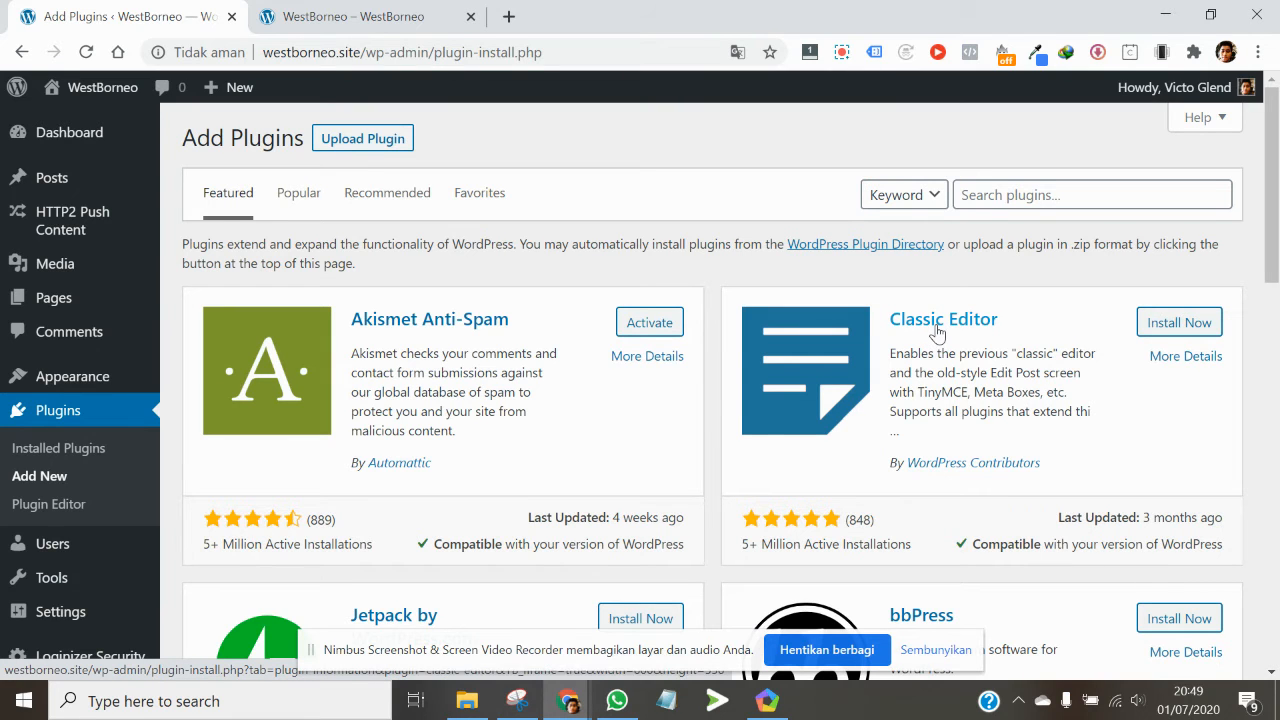
# Examine the block editor's title, paragraph and document settings in a new post, and leave without saving.
pyautogui.moveTo(50, 192)
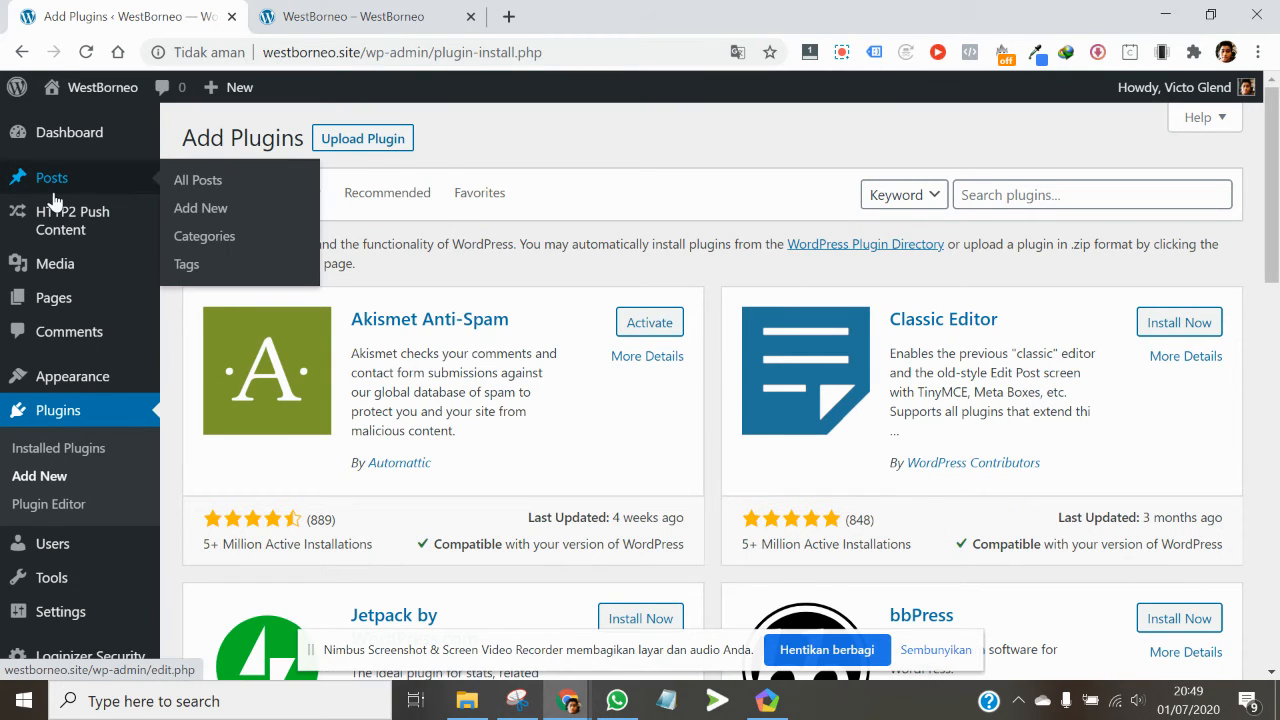
pyautogui.click(197, 215)
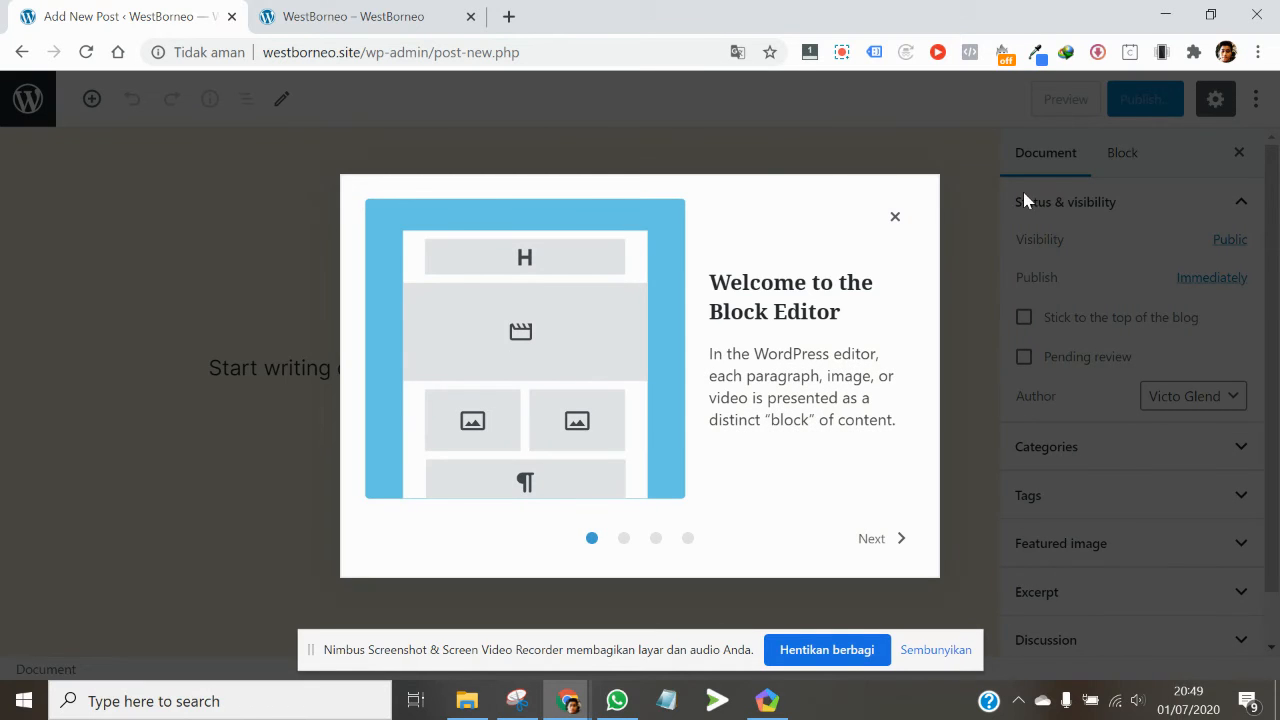
pyautogui.click(897, 214)
pyautogui.click(416, 260)
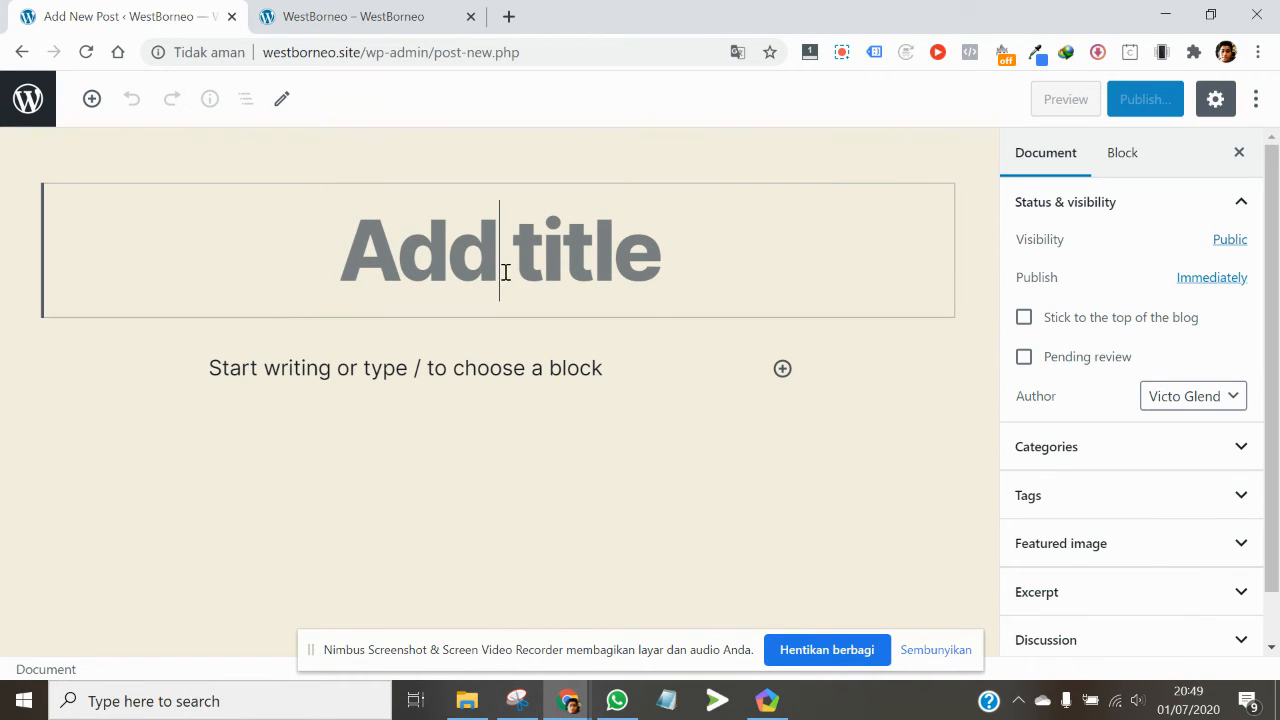
pyautogui.click(512, 410)
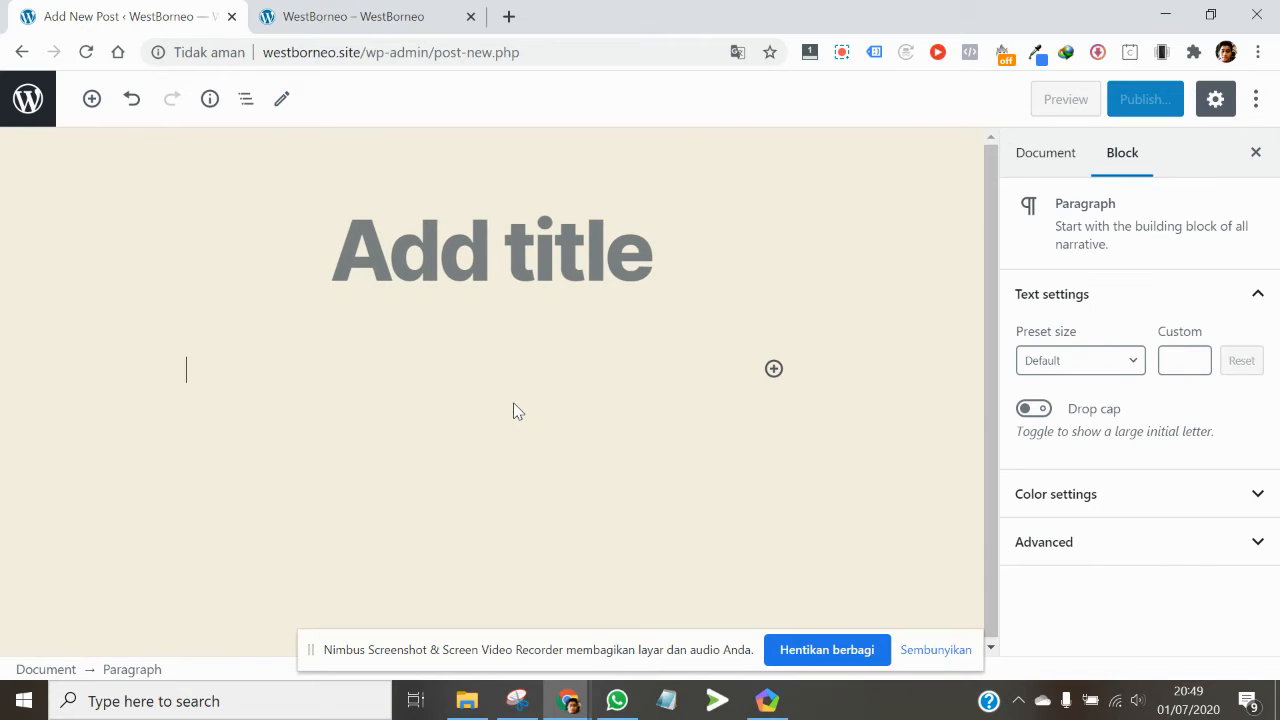
pyautogui.click(567, 258)
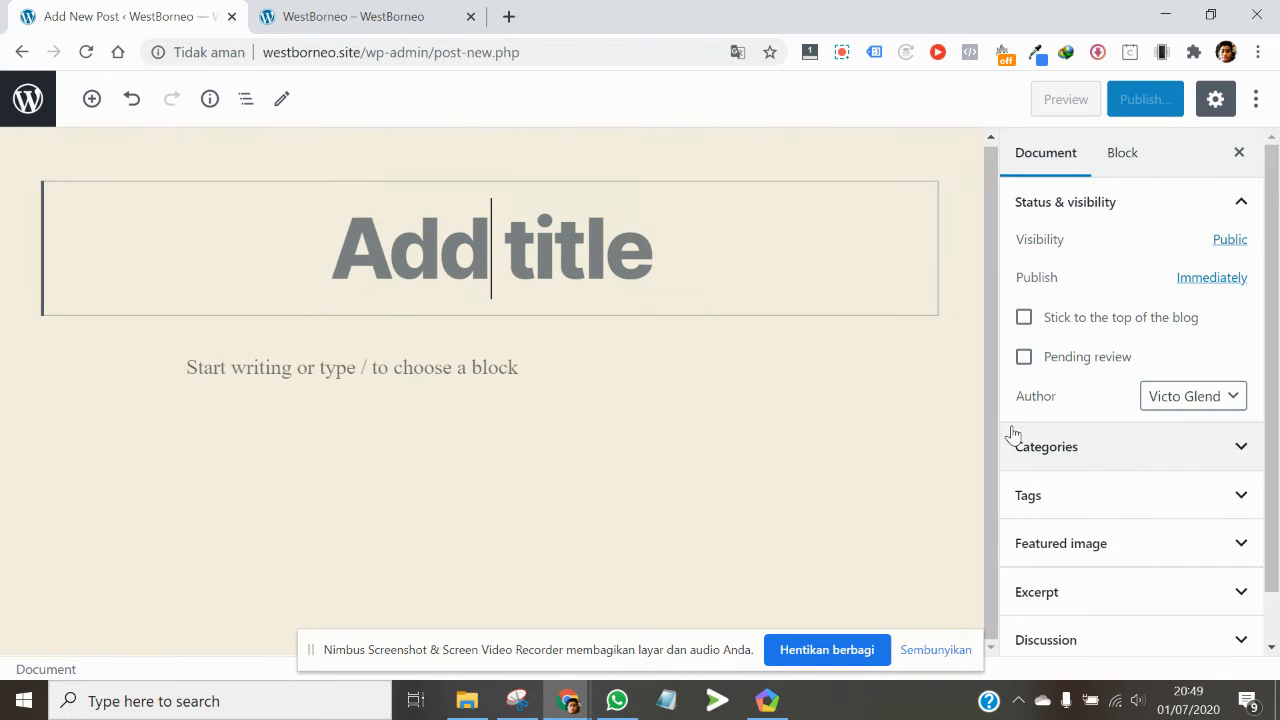
pyautogui.scroll(-1, 1008, 429)
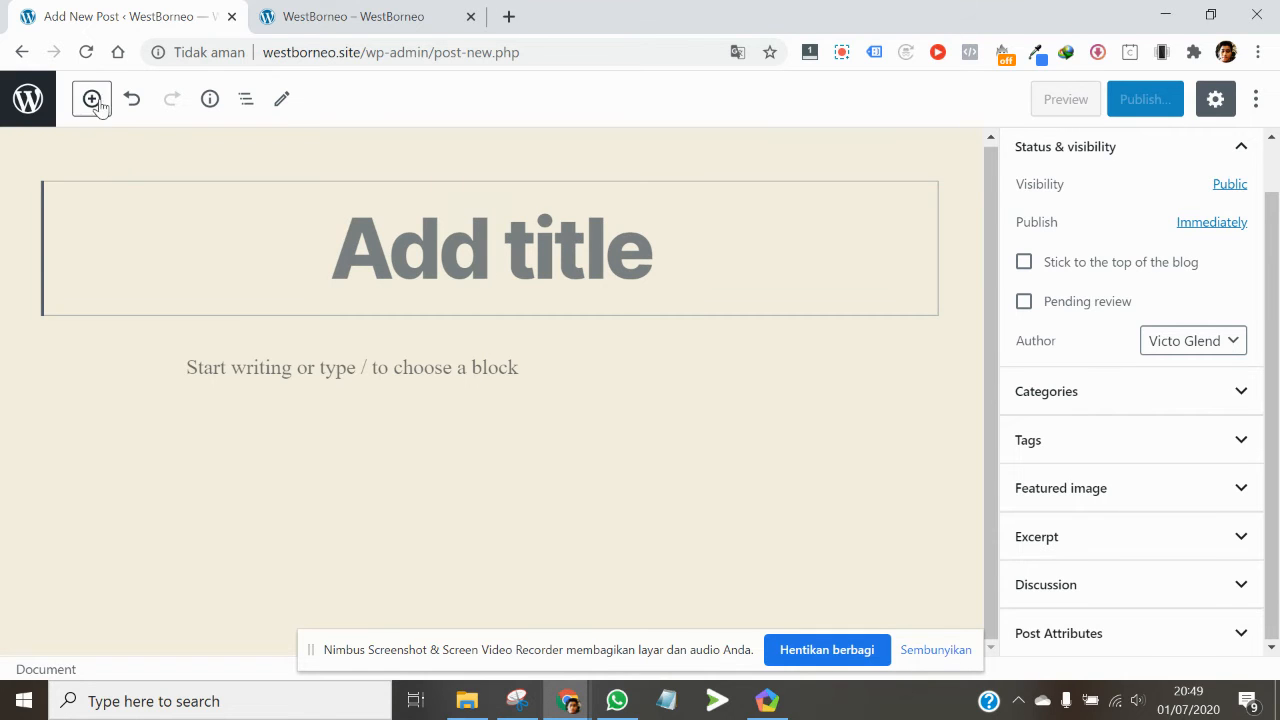
pyautogui.click(25, 101)
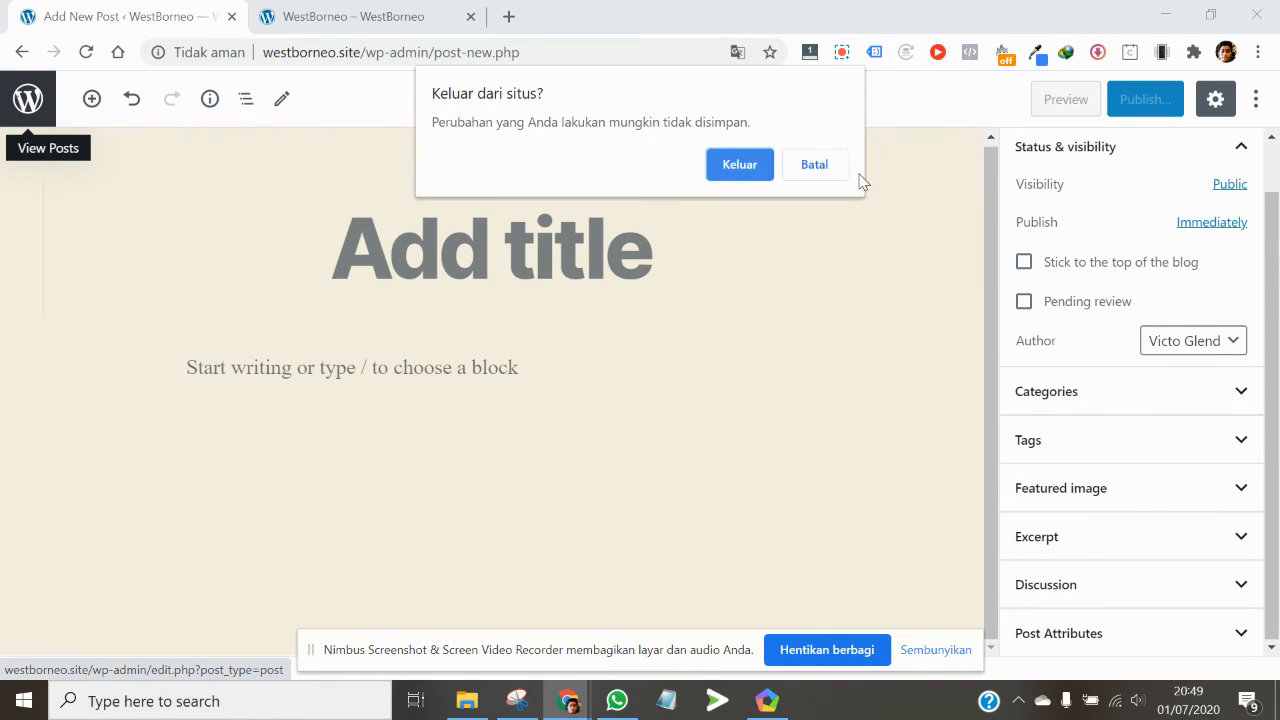
pyautogui.click(757, 168)
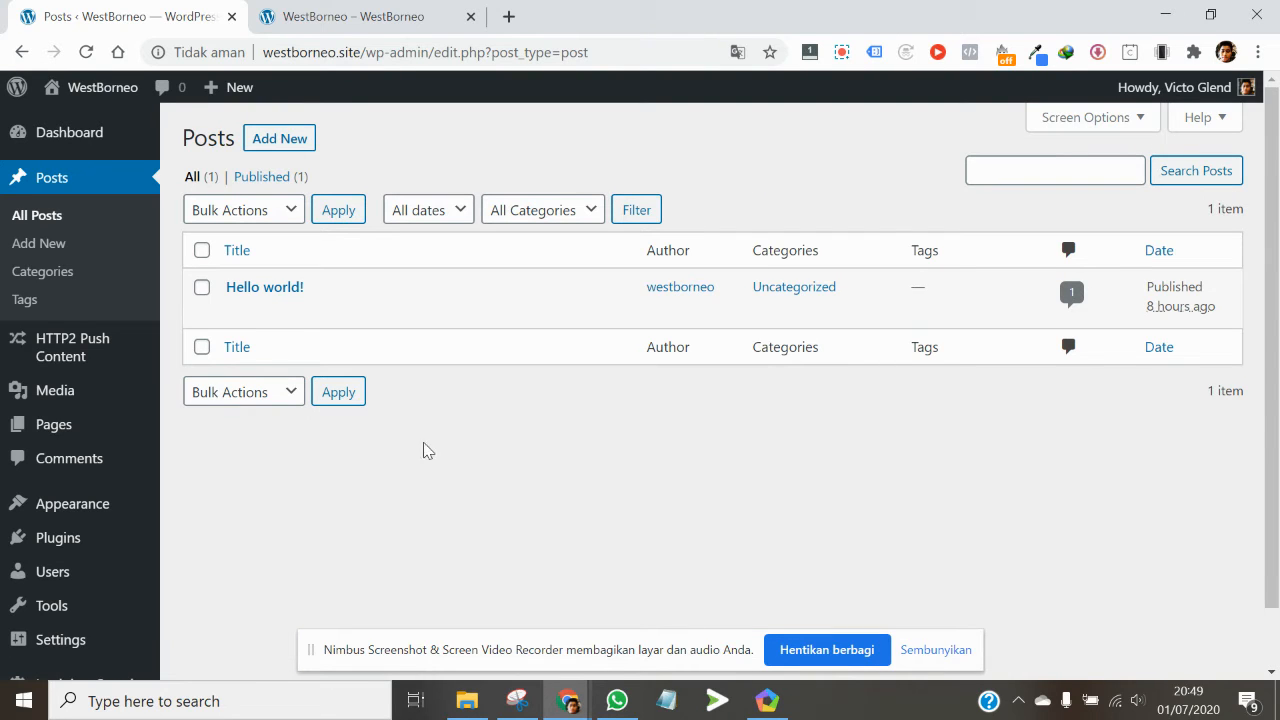
# Install the Classic Editor plugin from the featured plugins on the Add Plugins page.
pyautogui.moveTo(66, 545)
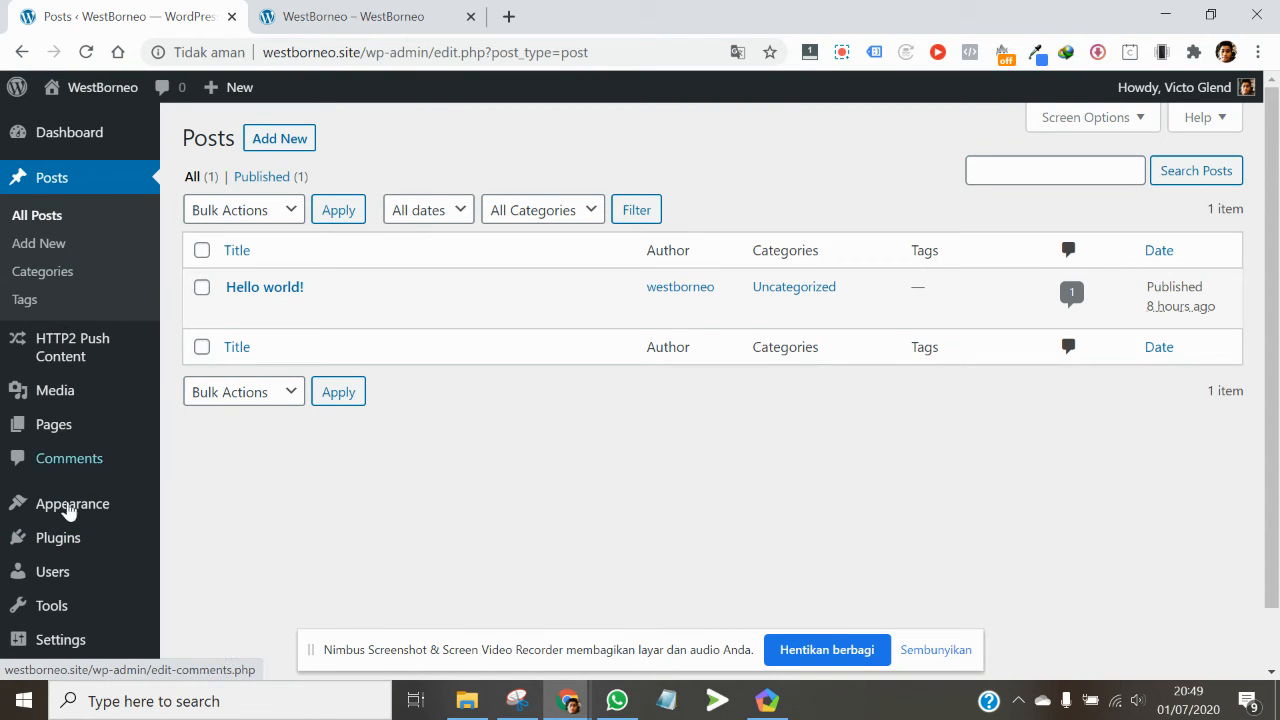
pyautogui.moveTo(20, 548)
pyautogui.click(209, 569)
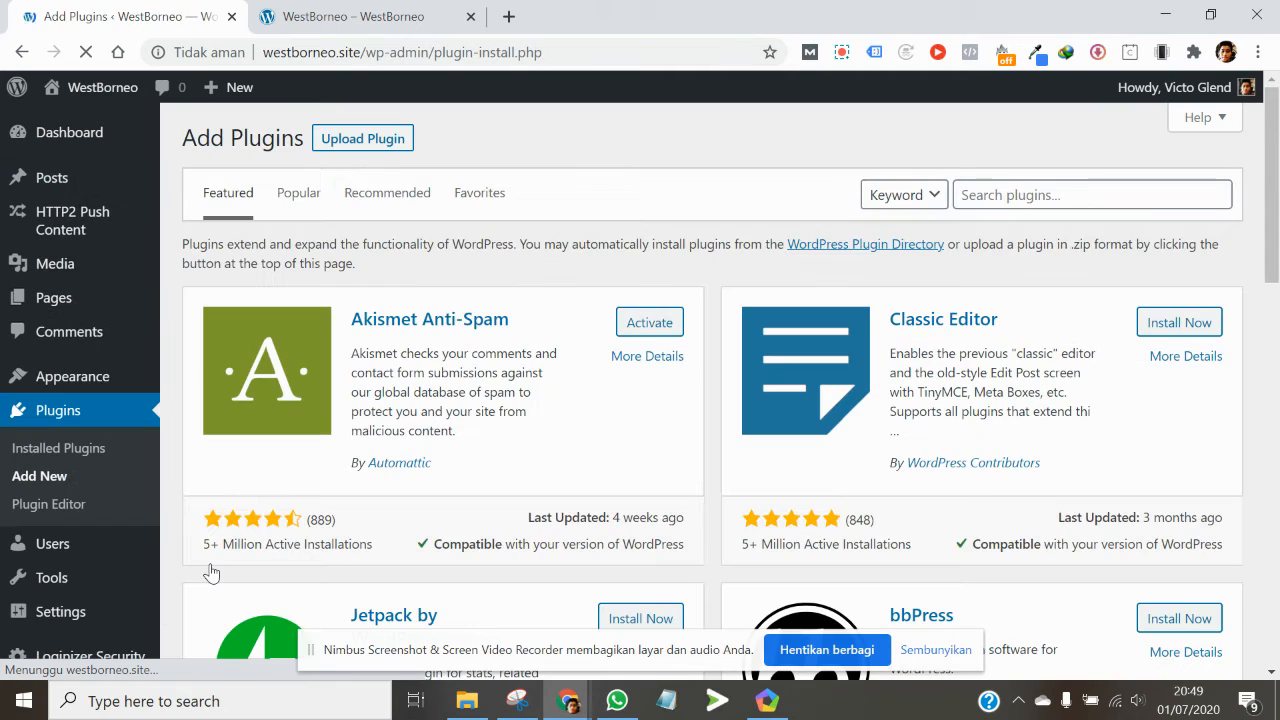
pyautogui.click(1205, 335)
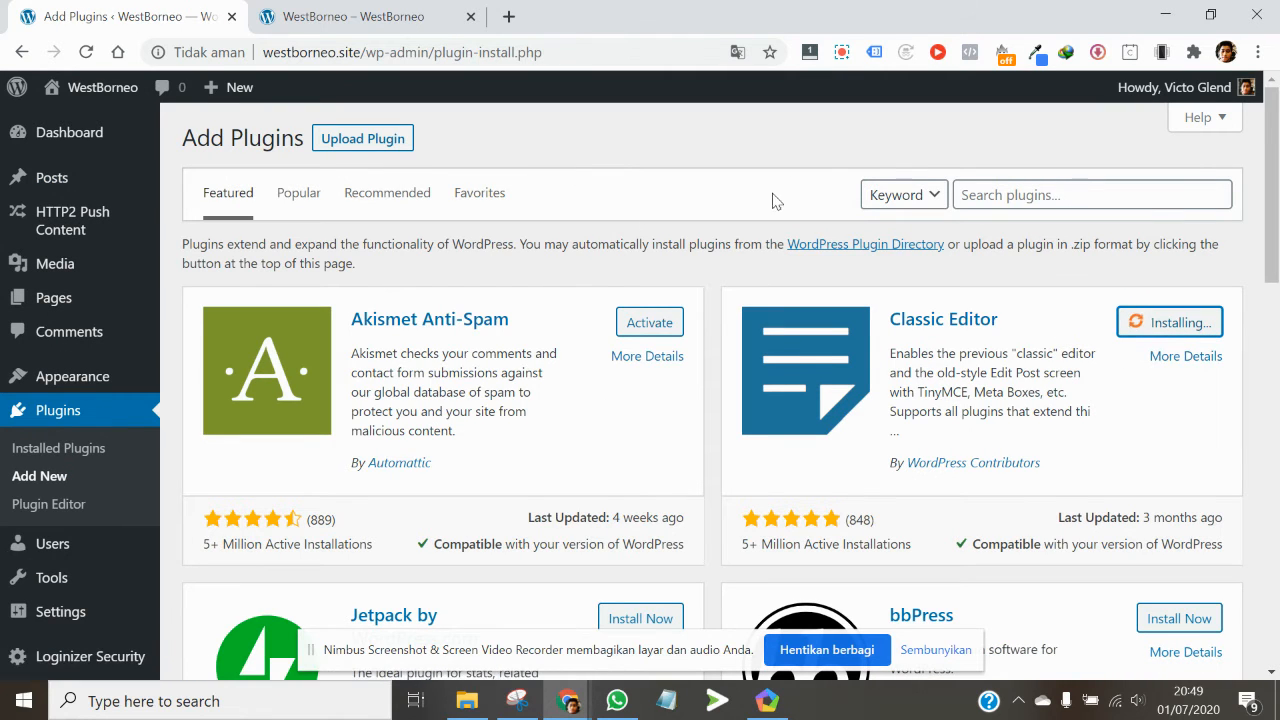
# Search the plugin directory for "yoast" and install the Yoast SEO plugin.
pyautogui.click(1008, 194)
pyautogui.write('yoast')
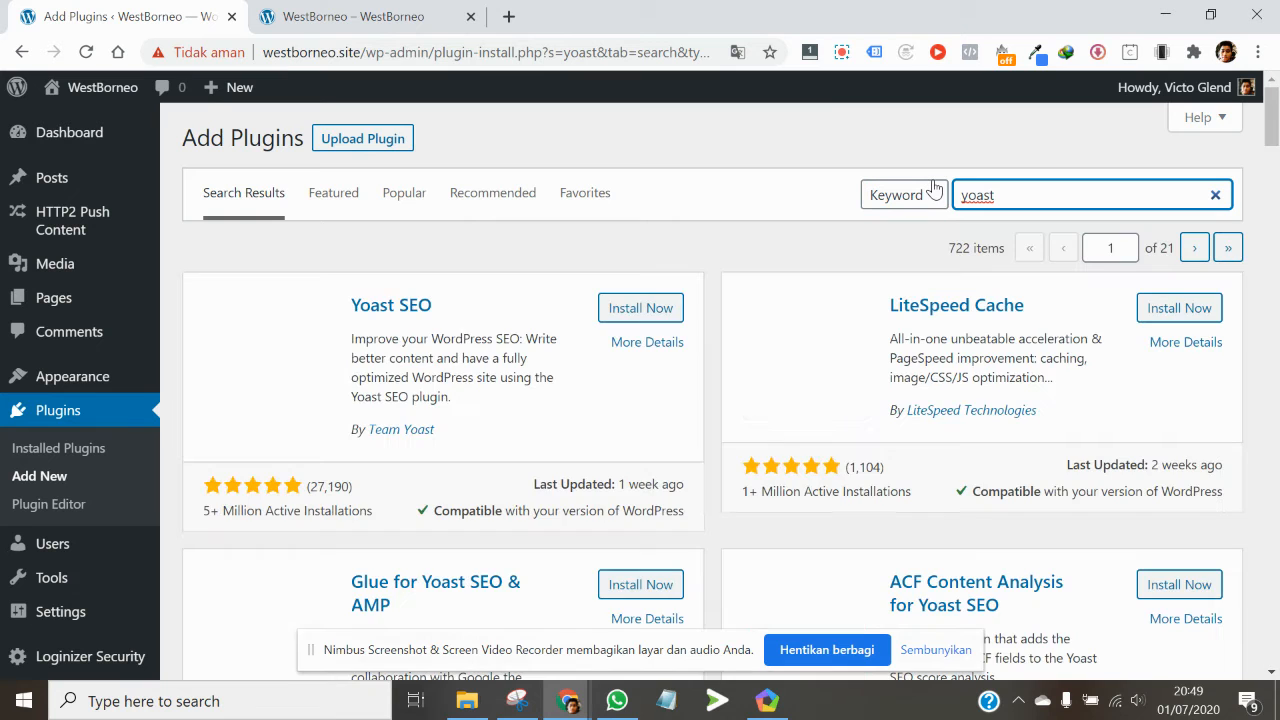
pyautogui.click(664, 311)
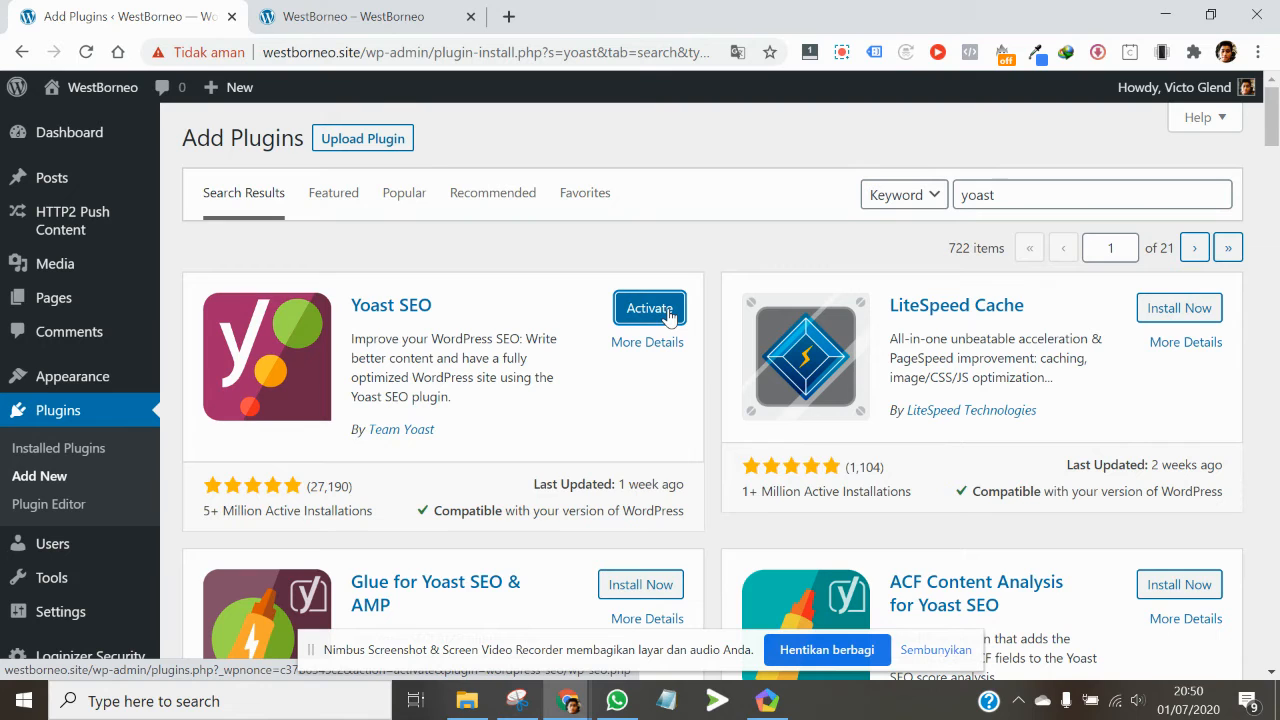
# Search Google for "jual samsung s20" in a new browser tab and highlight the number of results.
pyautogui.click(506, 16)
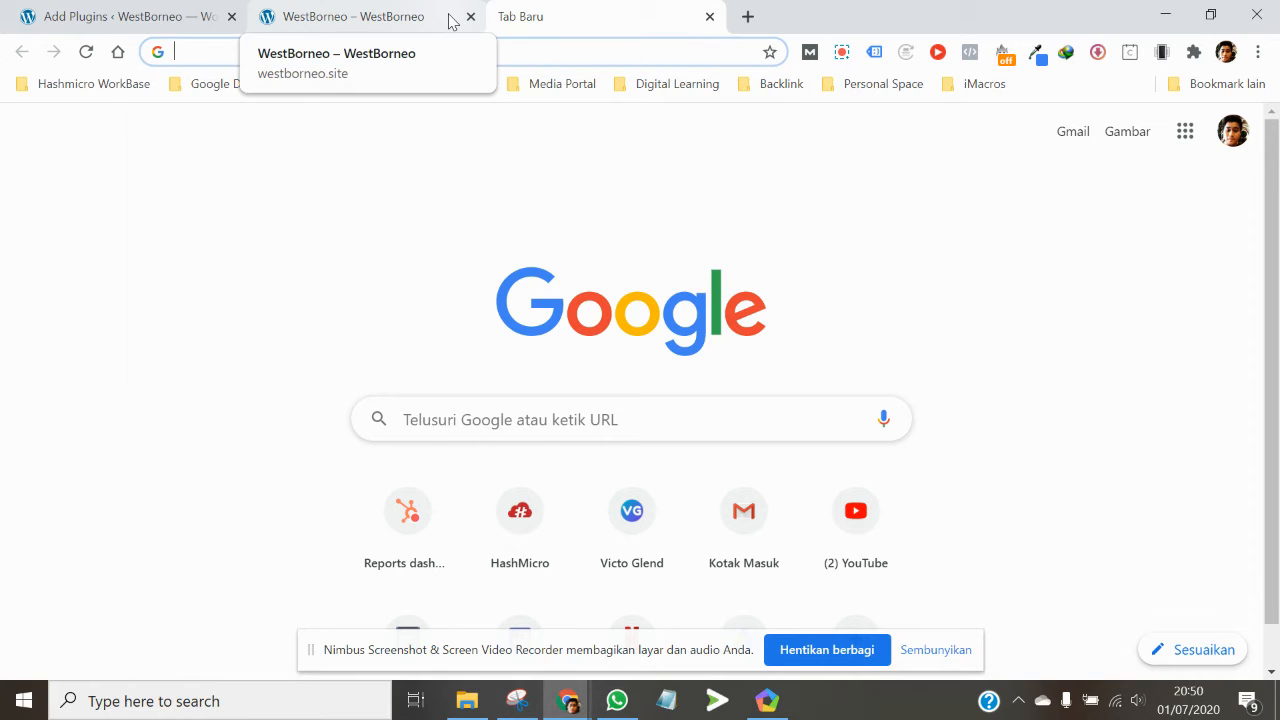
pyautogui.write('jula')
pyautogui.press('BackSpace')
pyautogui.press('BackSpace')
pyautogui.write('al samsung s20')
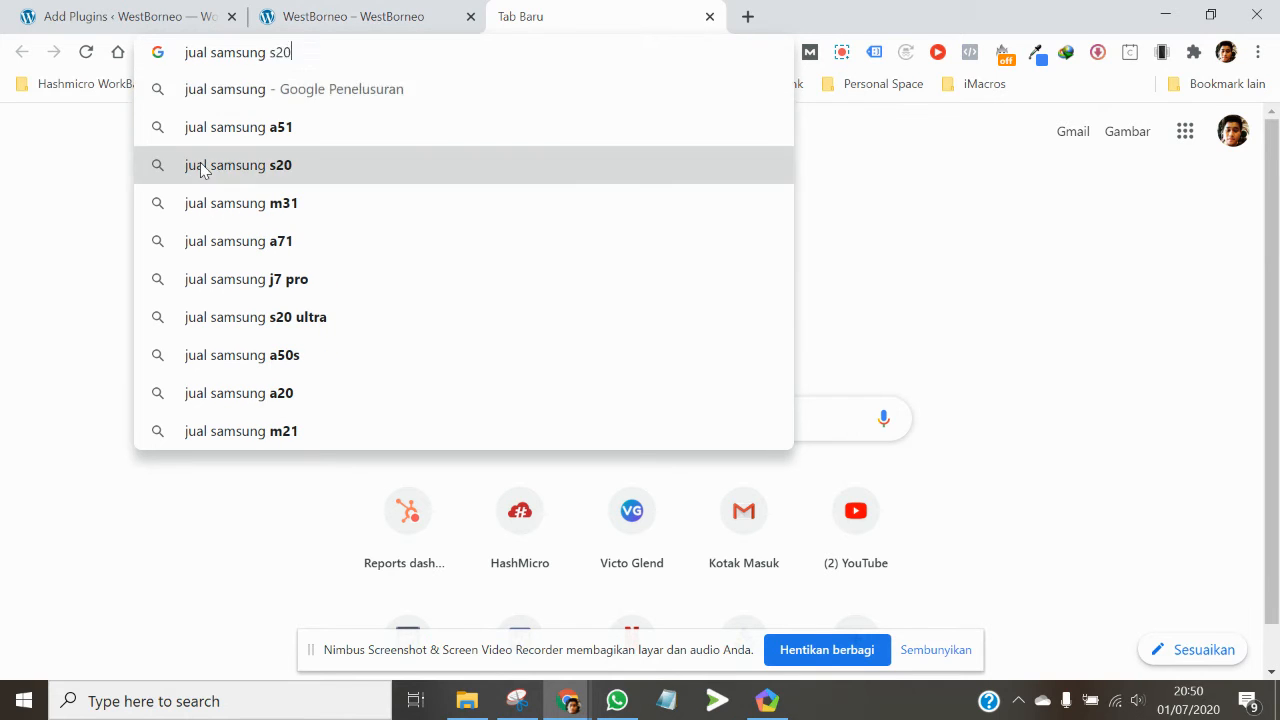
pyautogui.click(200, 166)
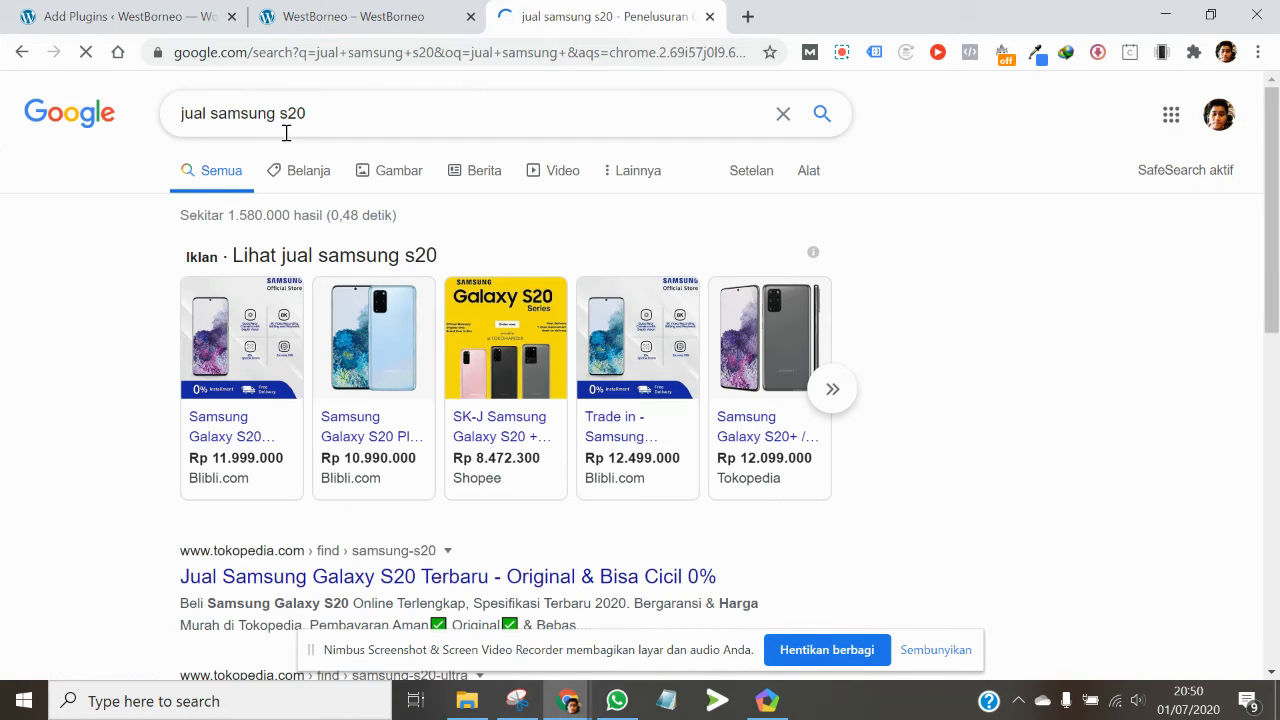
pyautogui.moveTo(183, 216); pyautogui.dragTo(326, 215)
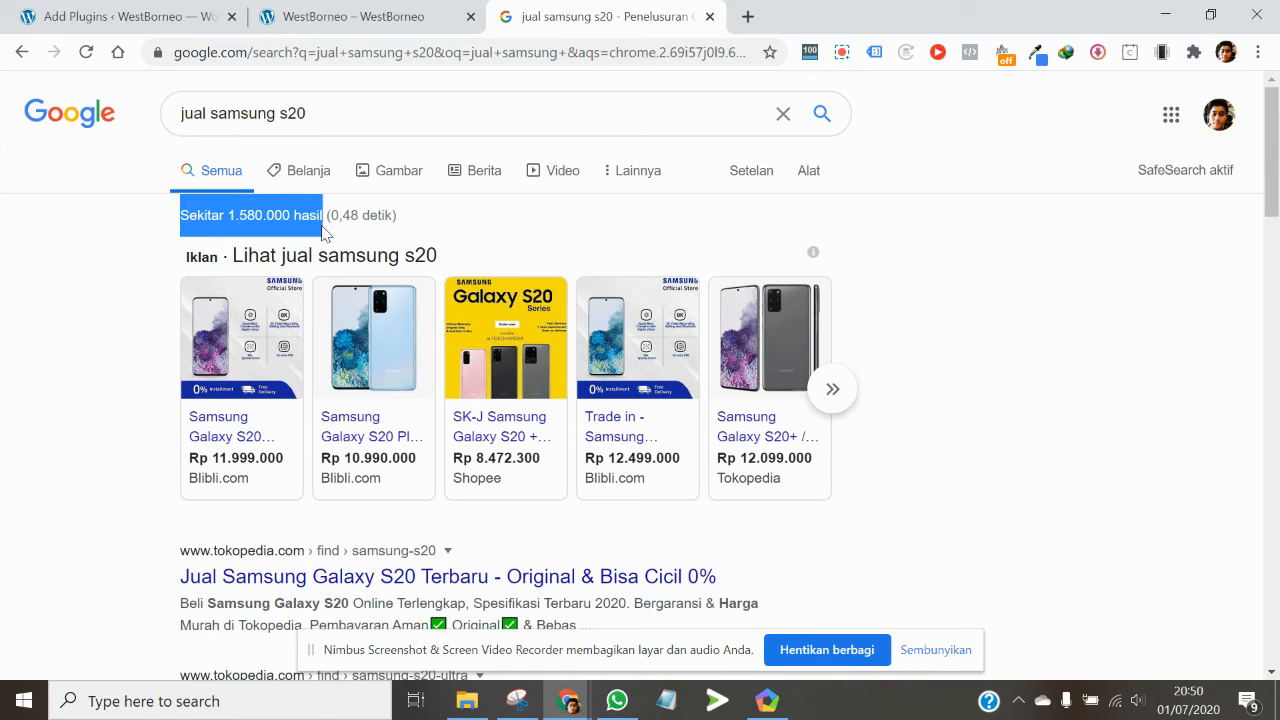
pyautogui.click(5, 358)
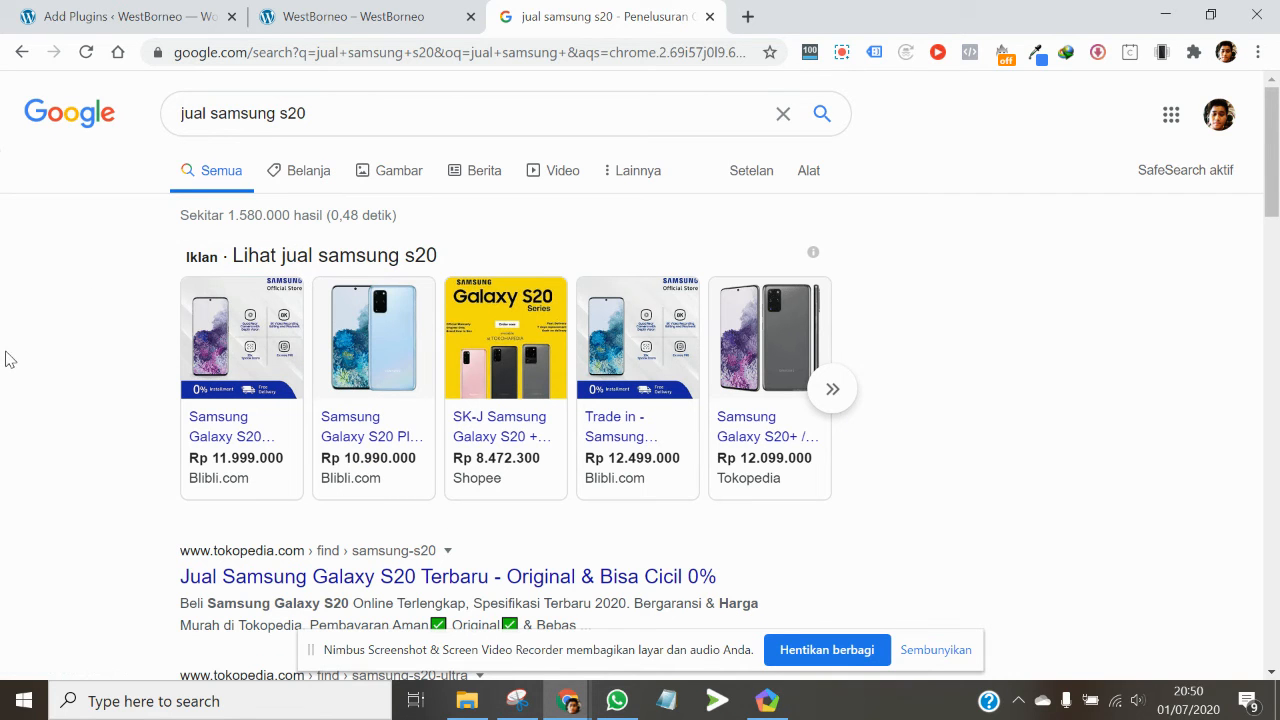
# Compare the shopping ads with the Tokopedia organic listings in the Google search results.
pyautogui.scroll(-3, 422, 461)
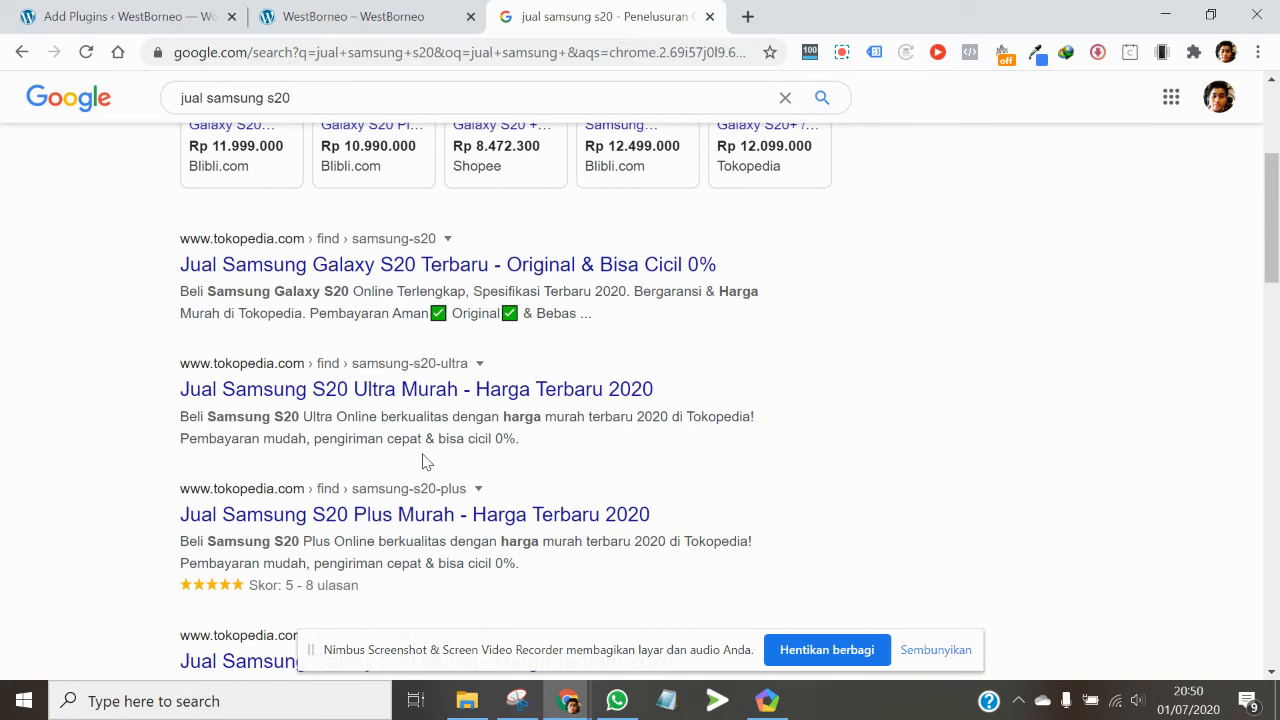
pyautogui.scroll(3, 422, 461)
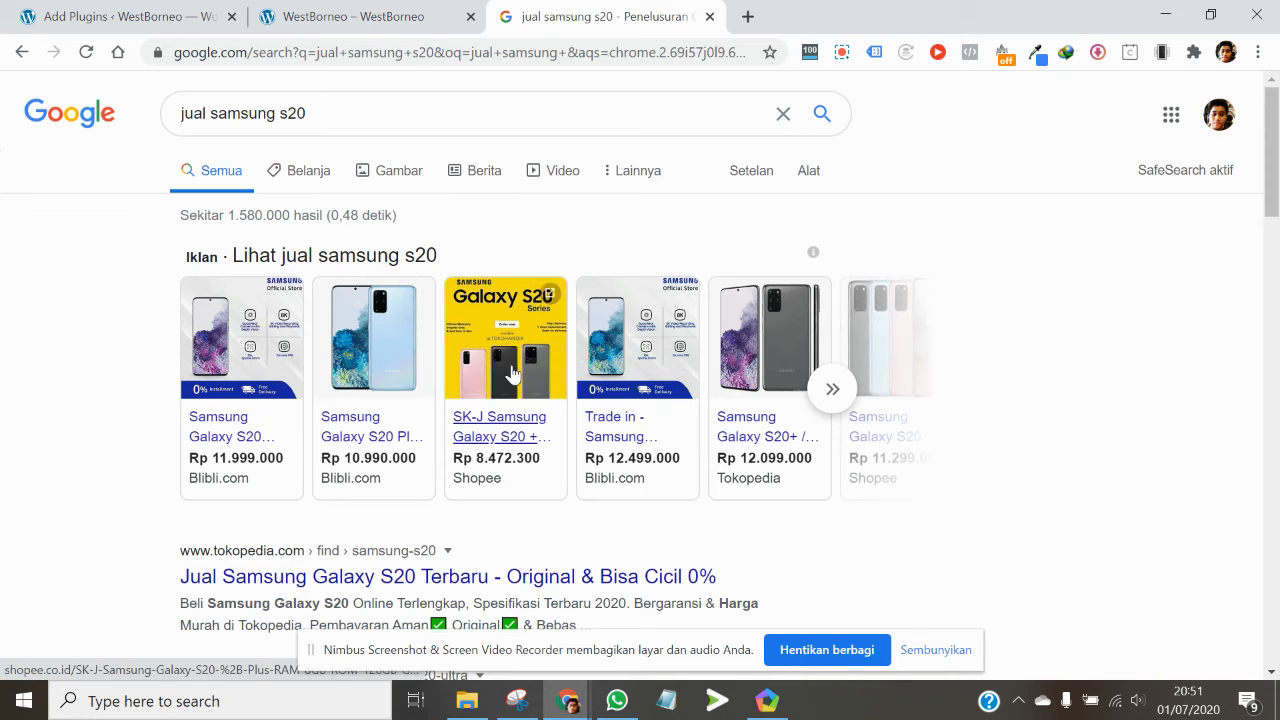
pyautogui.scroll(-3, 463, 410)
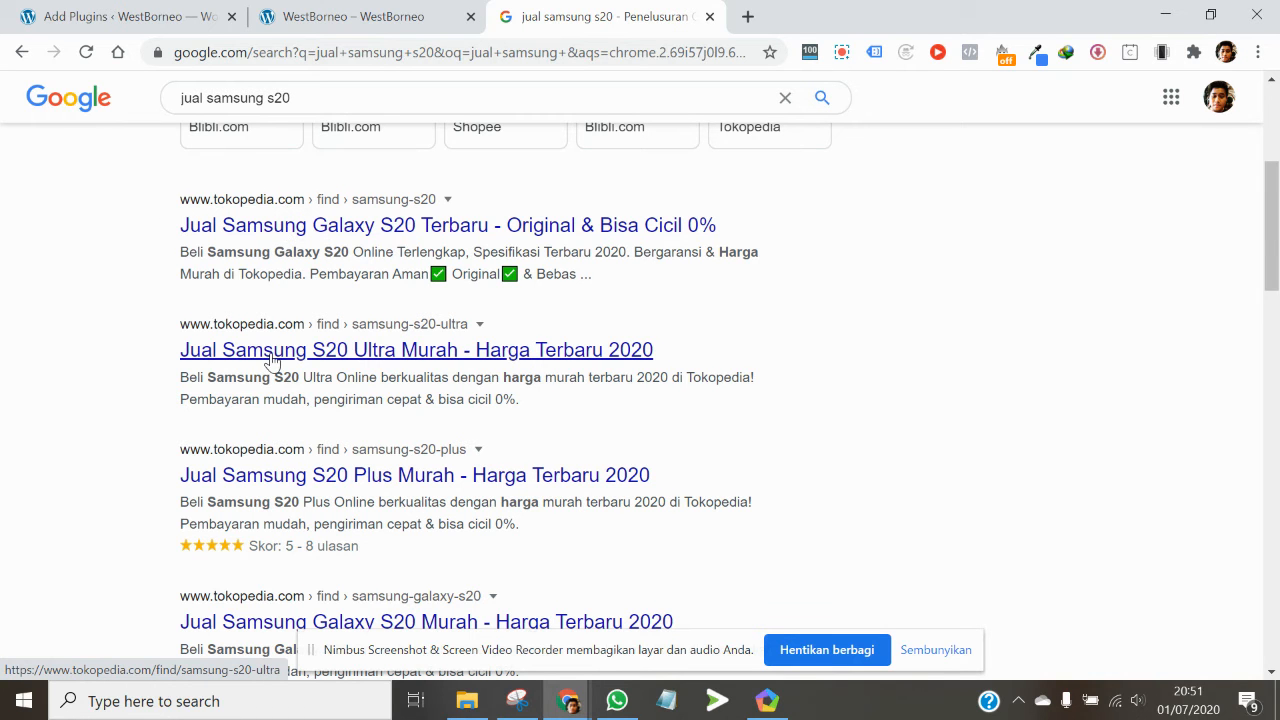
pyautogui.scroll(-1, 280, 420)
pyautogui.scroll(5, 286, 428)
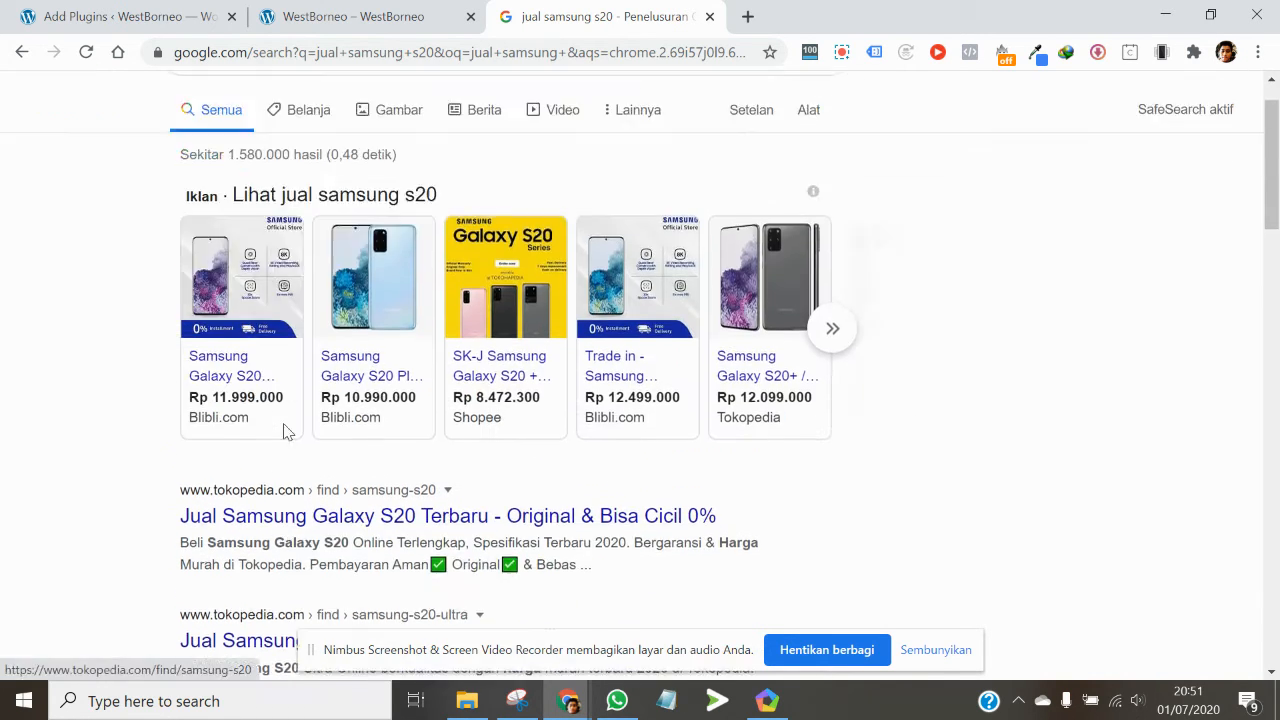
pyautogui.scroll(-3, 405, 300)
pyautogui.scroll(1, 403, 371)
pyautogui.scroll(-2, 403, 371)
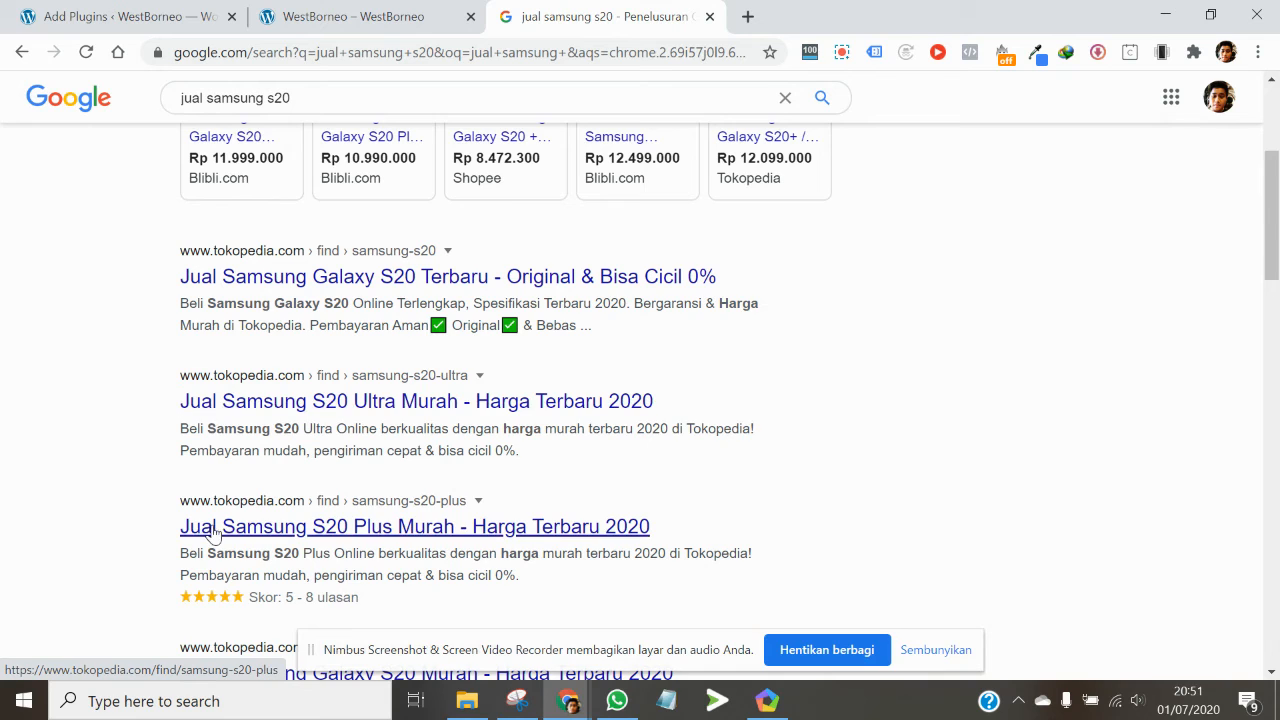
# Look through the news, image, Blibli and iPrice results further down the page, and recheck the shopping ads.
pyautogui.scroll(-3, 255, 540)
pyautogui.scroll(-12, 610, 447)
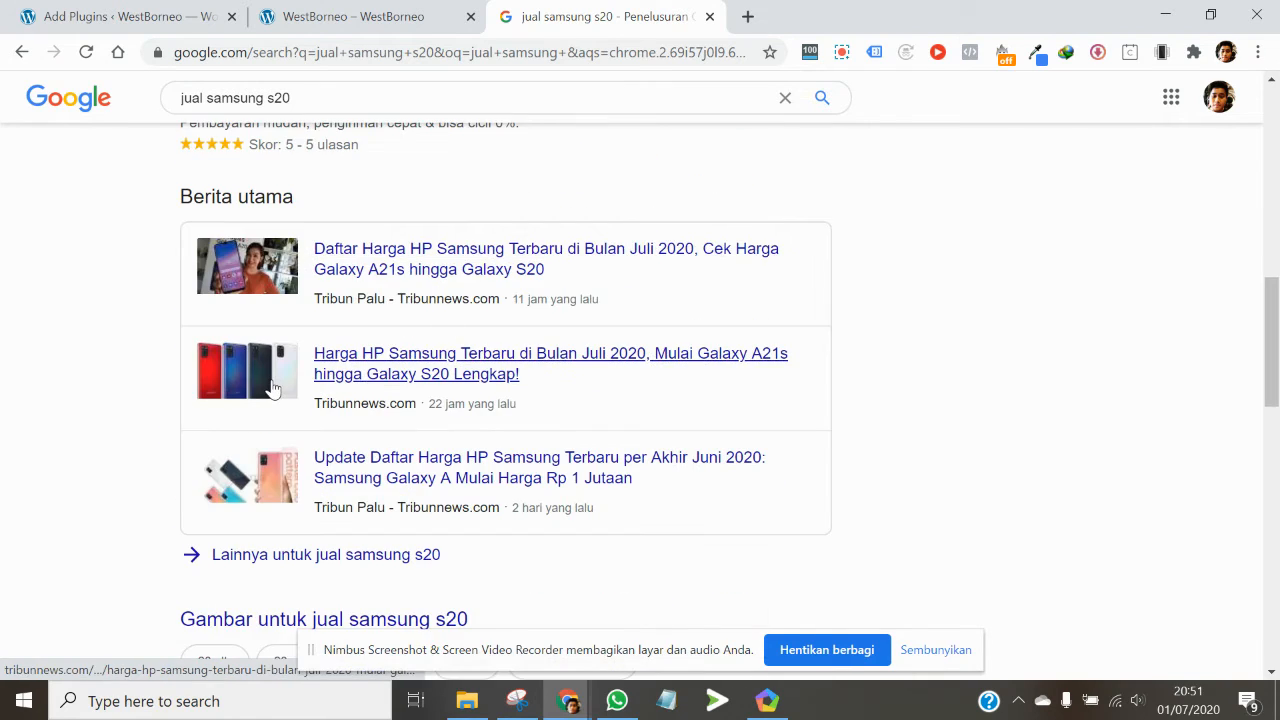
pyautogui.scroll(-1, 610, 447)
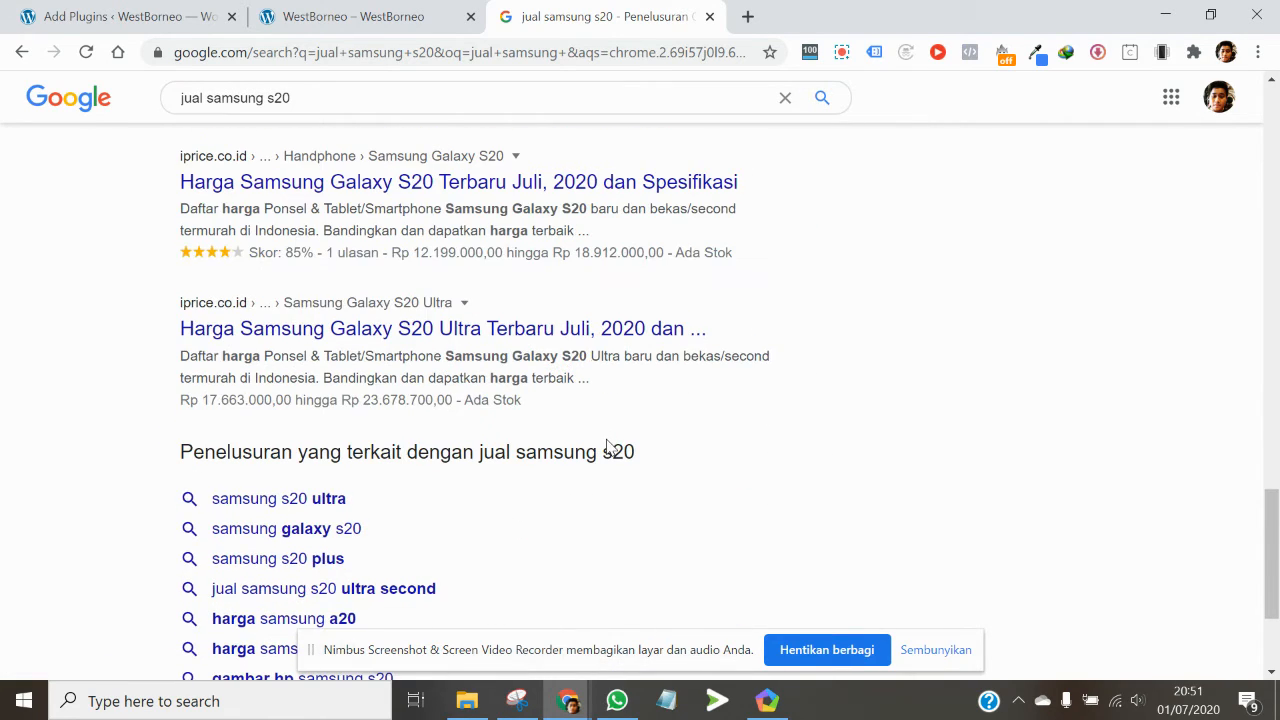
pyautogui.scroll(3, 606, 446)
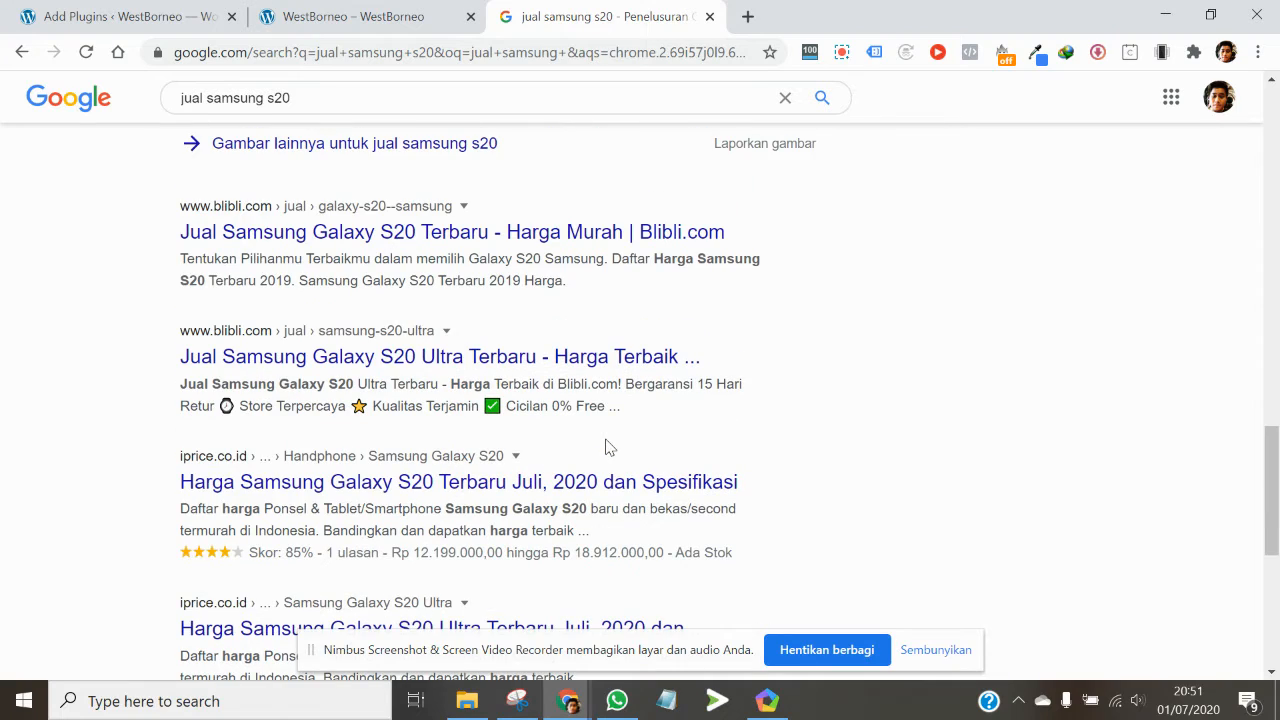
pyautogui.scroll(3, 605, 447)
pyautogui.scroll(9, 588, 445)
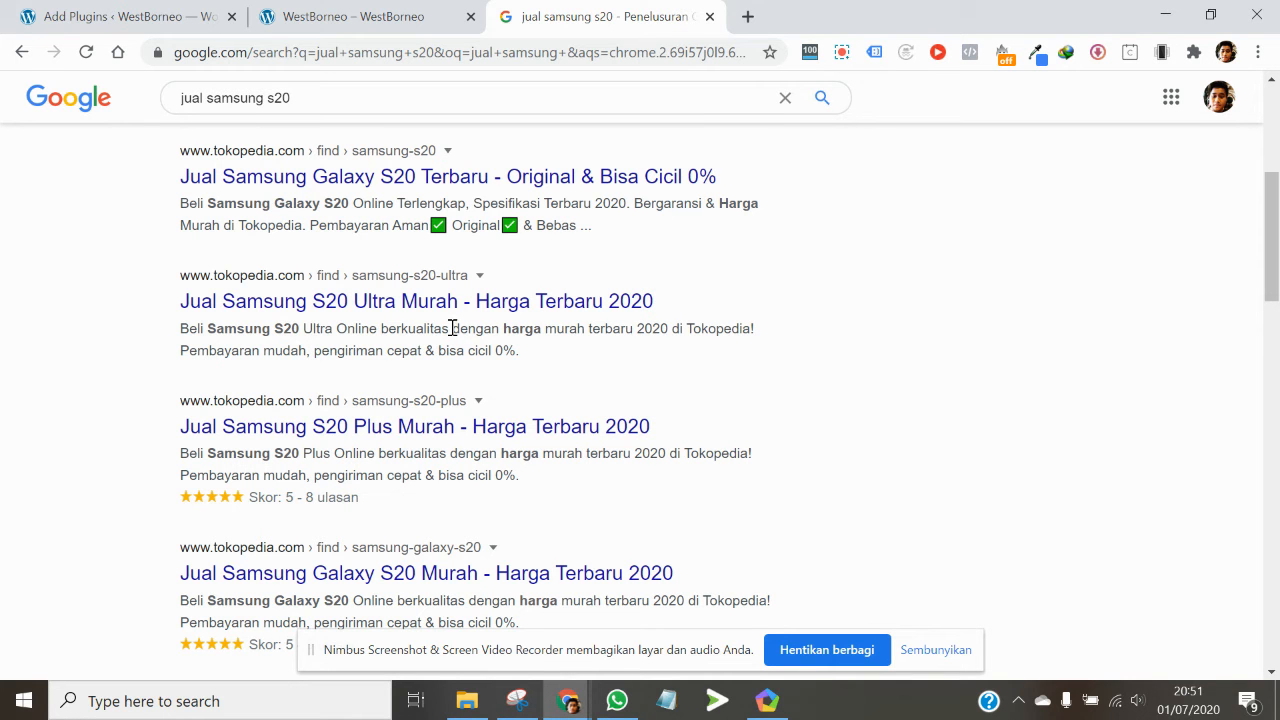
pyautogui.scroll(5, 345, 150)
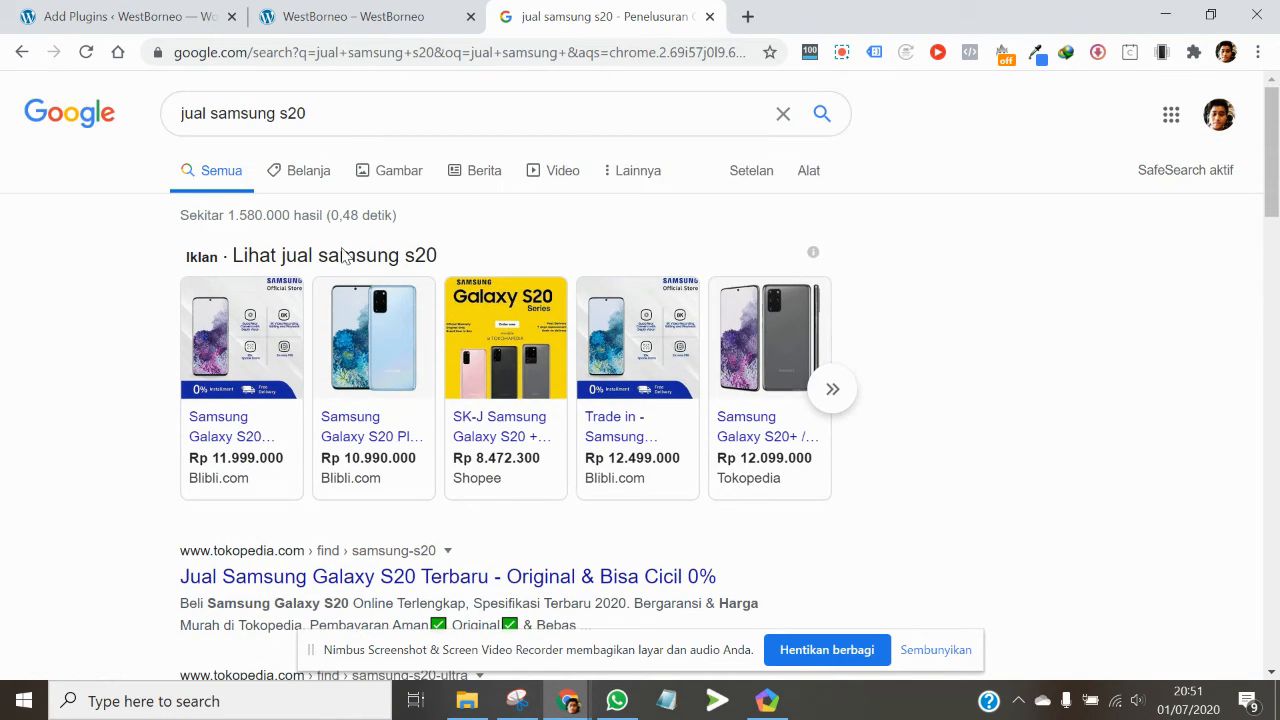
pyautogui.scroll(-15, 360, 337)
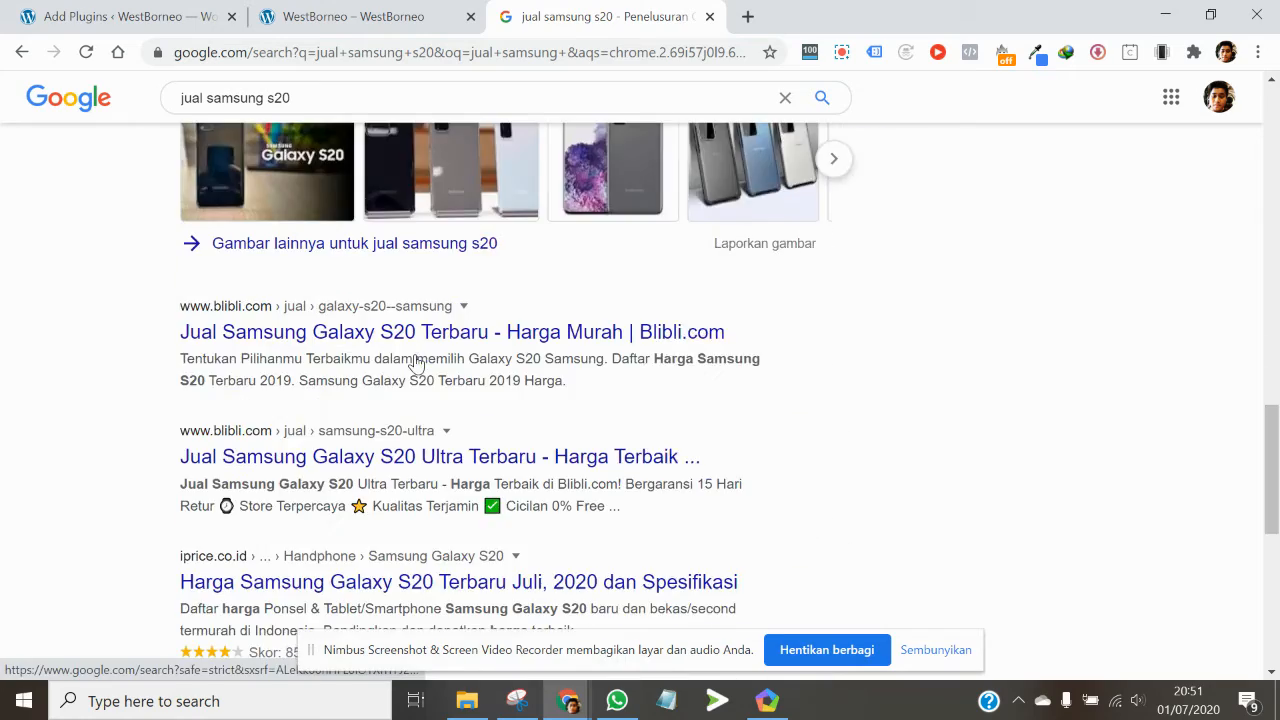
# Review the related searches and page numbers below the results, the search suggestions for the query, and the shopping ads above the Tokopedia listings.
pyautogui.scroll(-6, 415, 364)
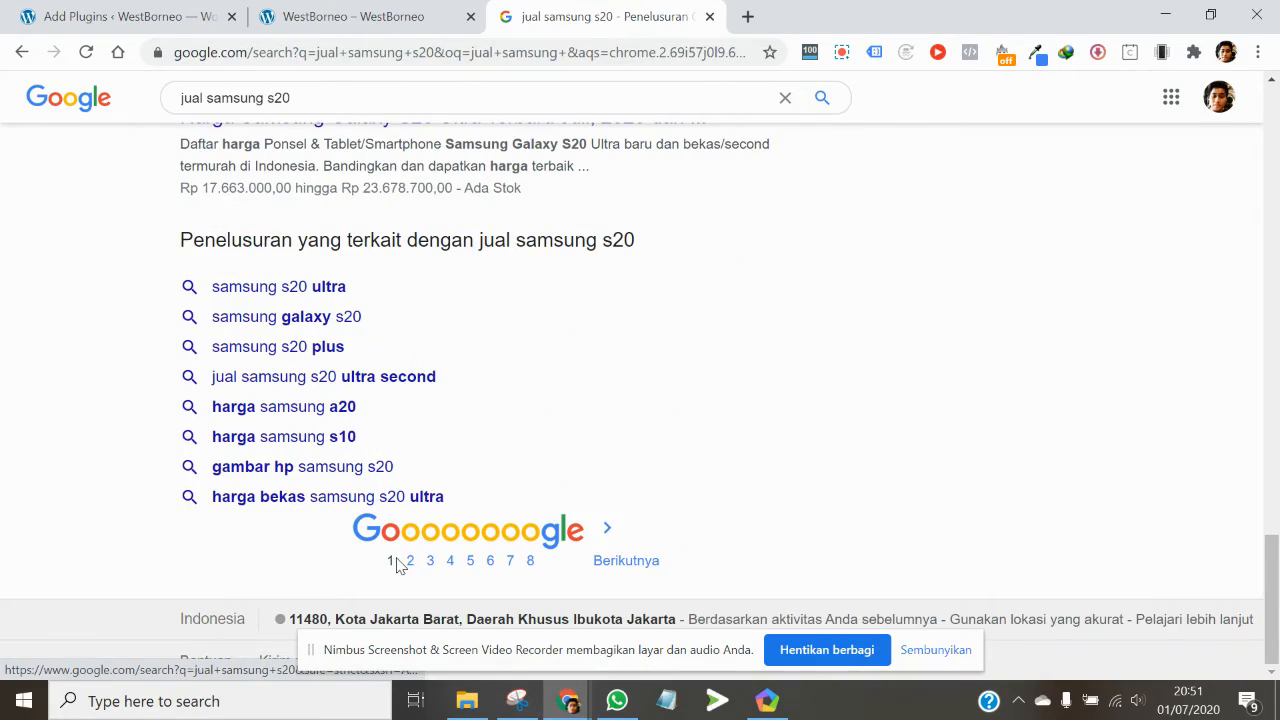
pyautogui.scroll(10, 397, 463)
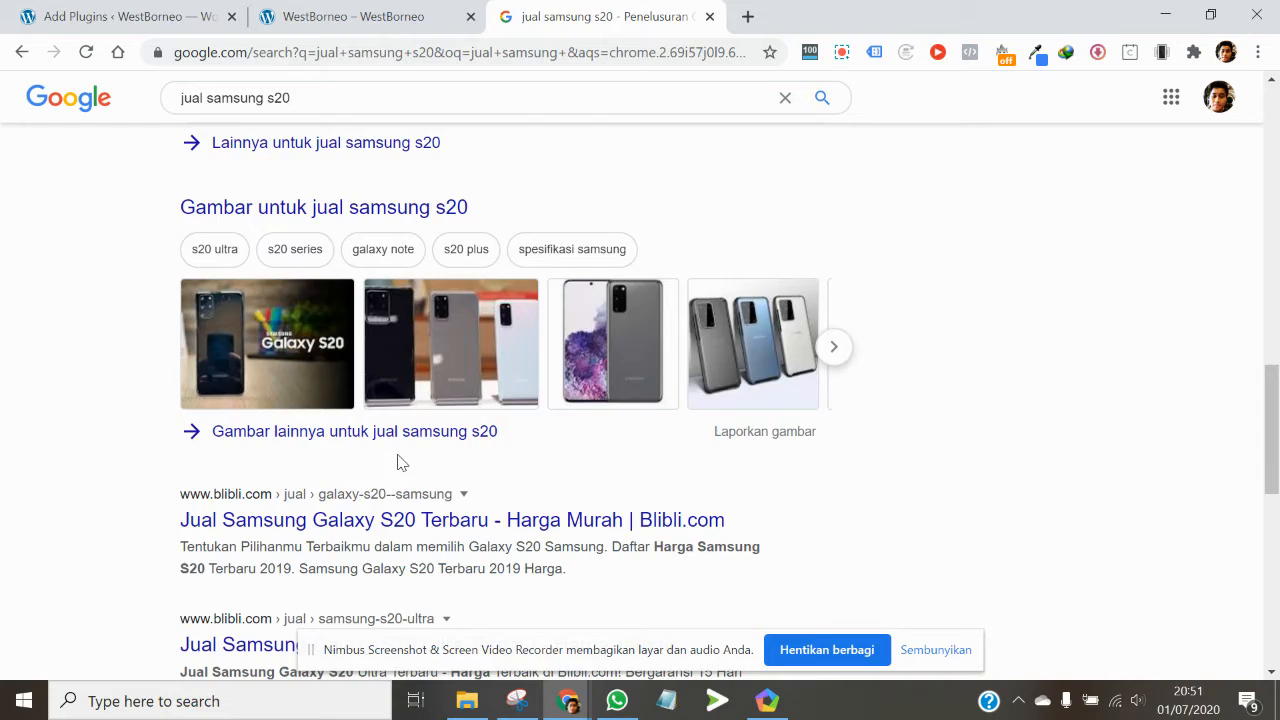
pyautogui.scroll(12, 397, 463)
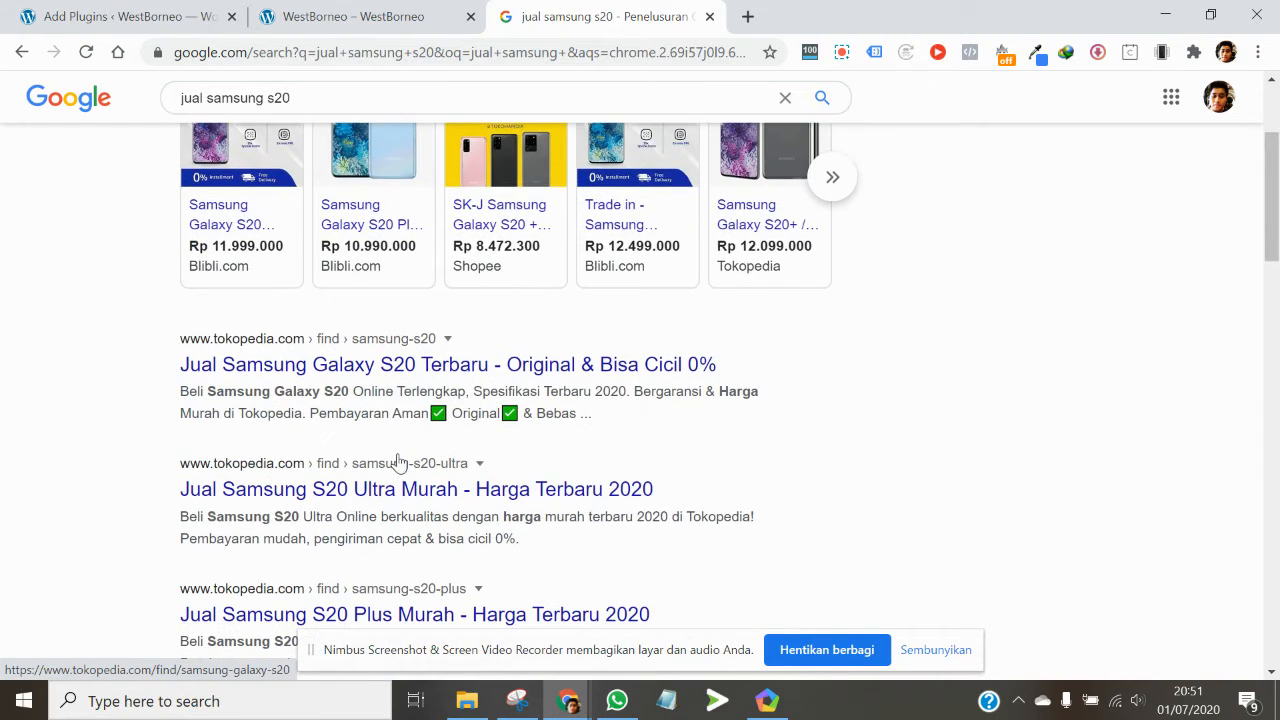
pyautogui.scroll(2, 397, 460)
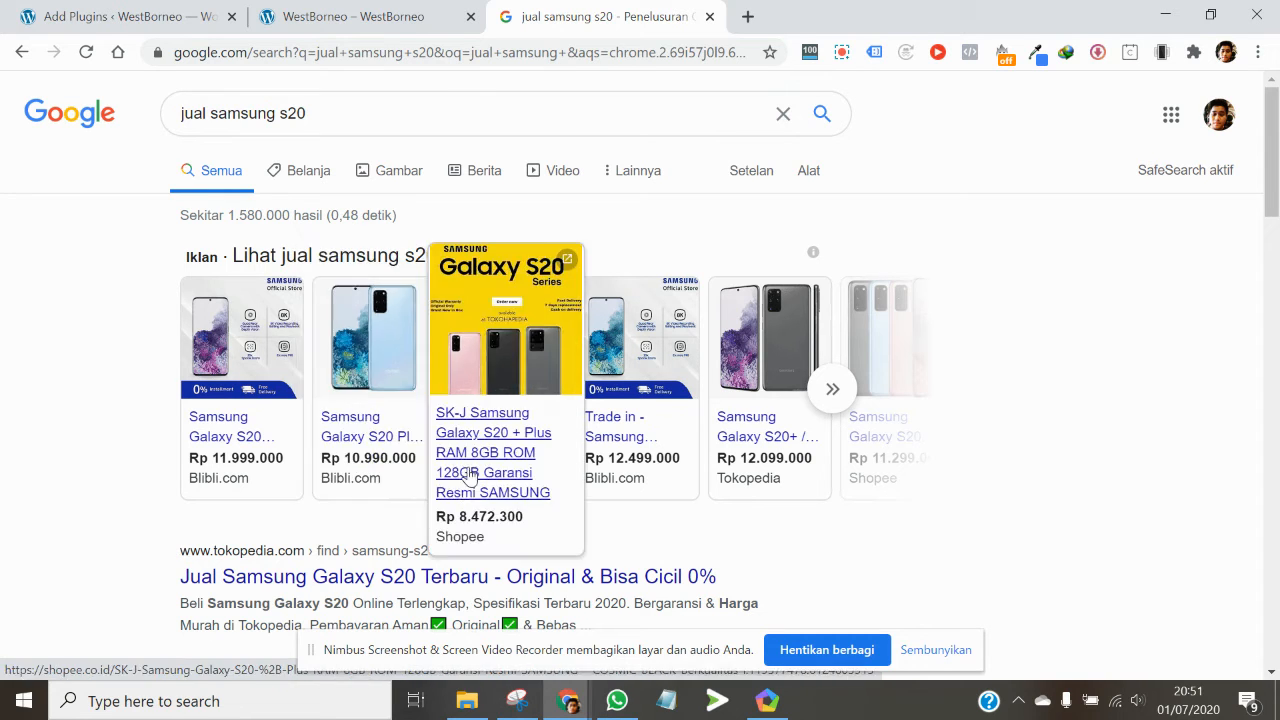
pyautogui.click(335, 113)
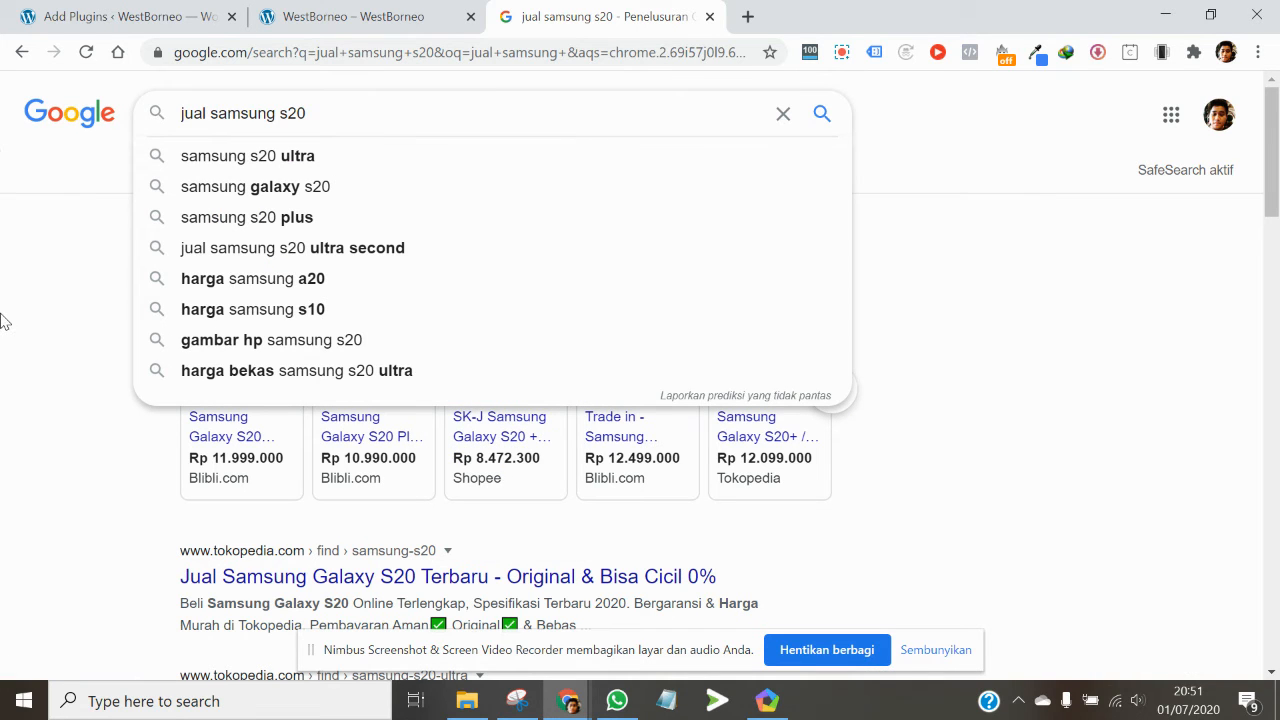
pyautogui.scroll(-2, 30, 515)
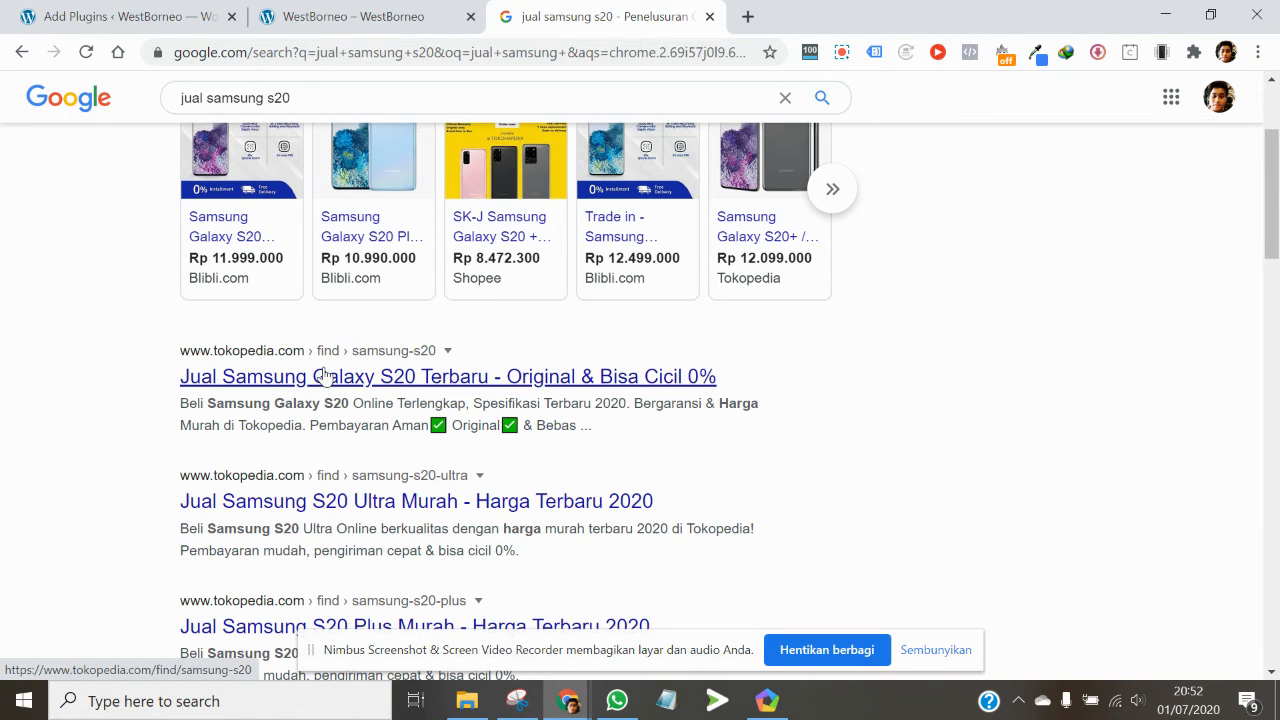
pyautogui.scroll(2, 325, 375)
pyautogui.scroll(-4, 325, 375)
pyautogui.scroll(4, 323, 366)
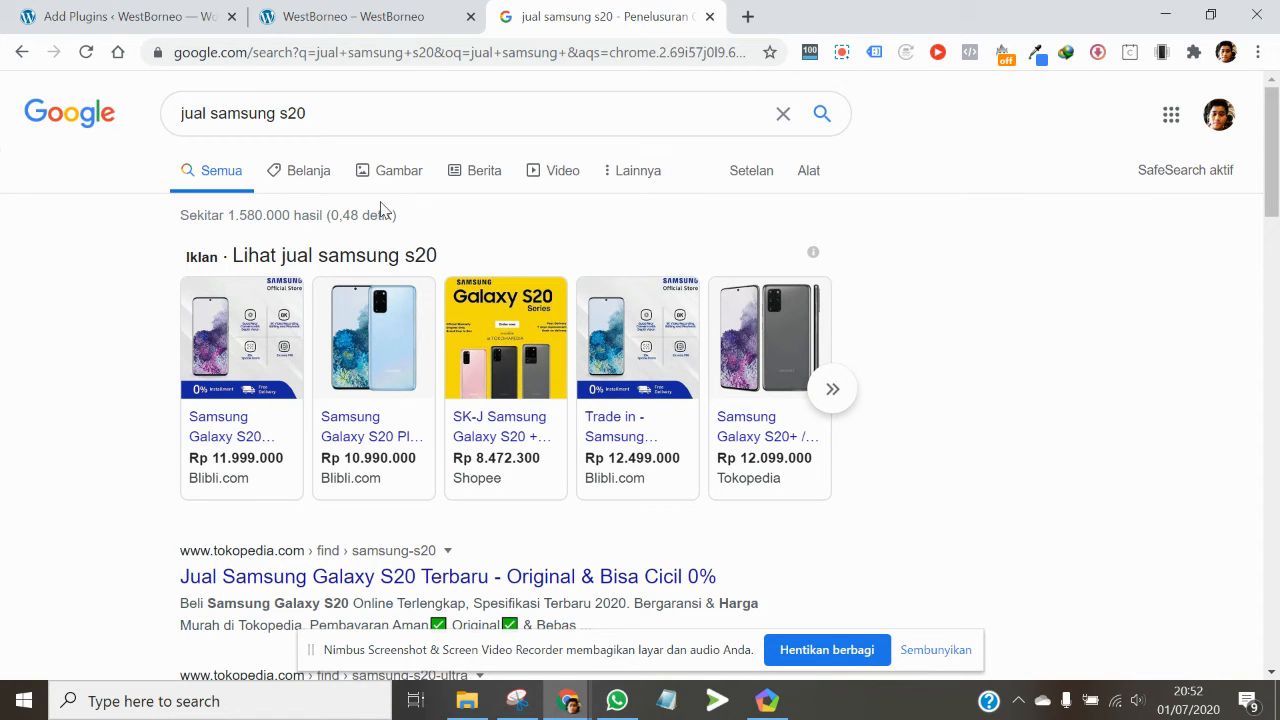
# Browse results pages 2 and 3 for "jual samsung s20" and return to the first results page.
pyautogui.scroll(-1, 297, 460)
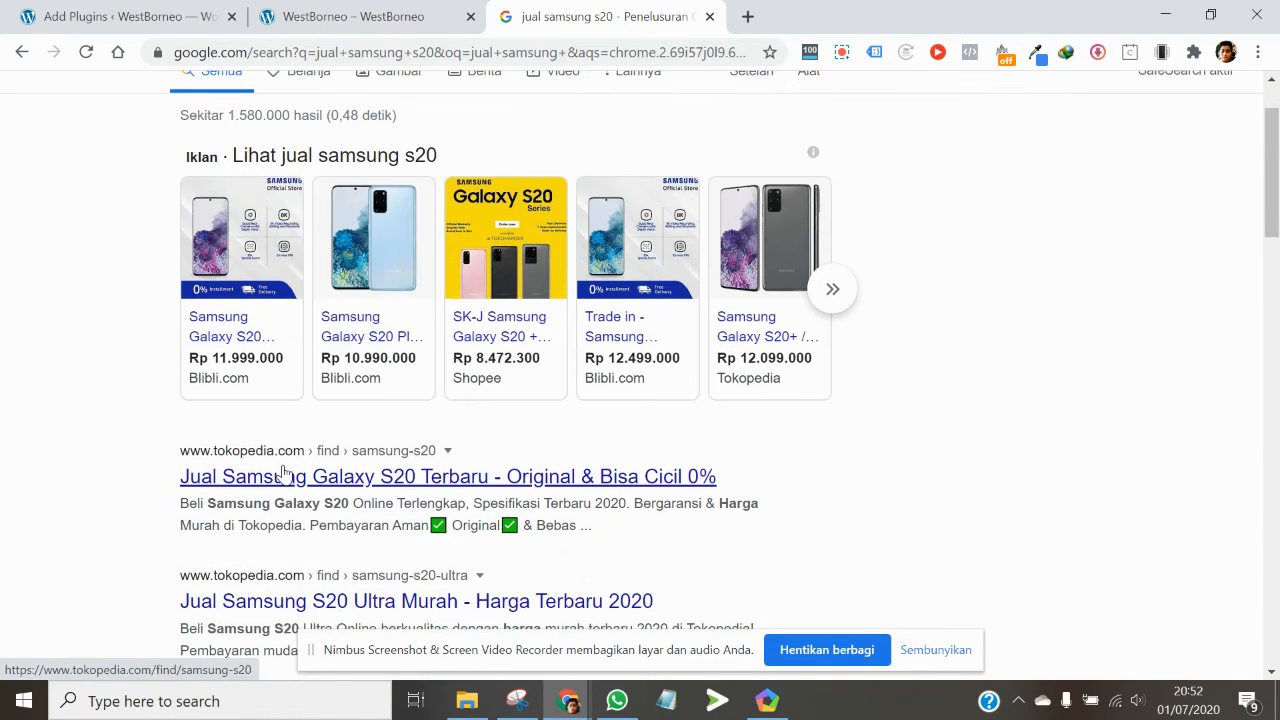
pyautogui.scroll(-3, 290, 462)
pyautogui.scroll(-14, 414, 331)
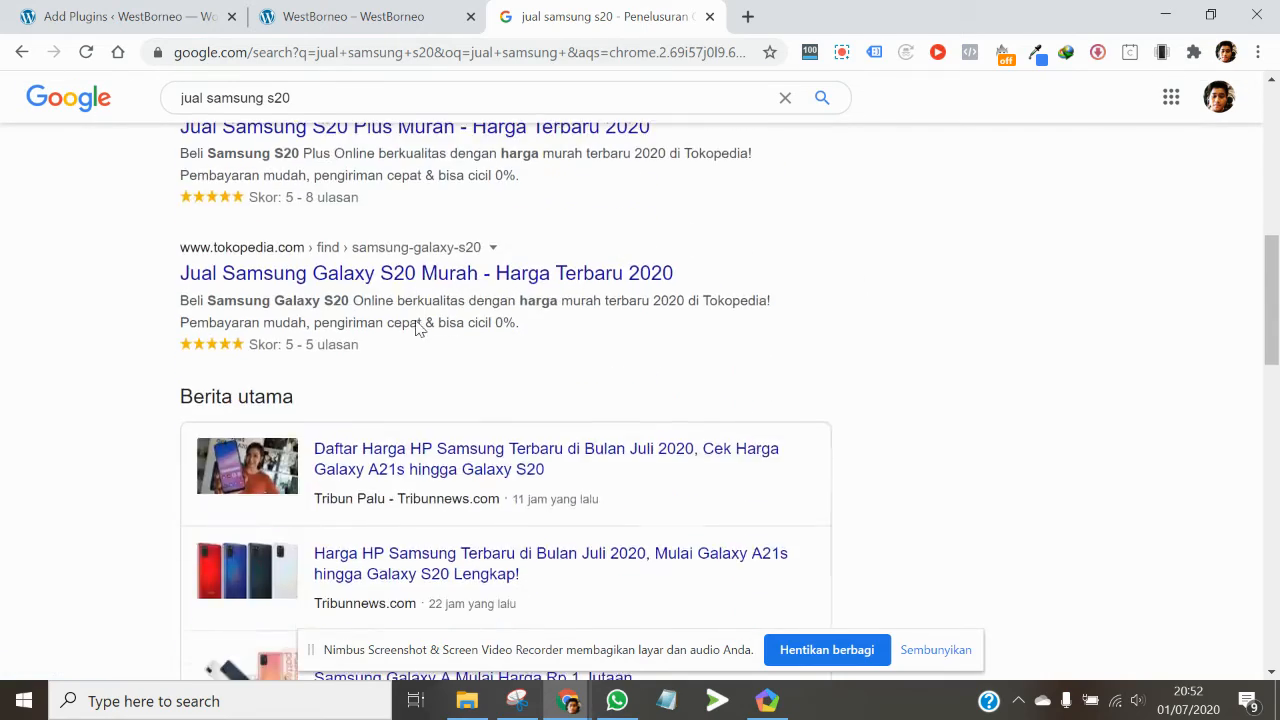
pyautogui.scroll(-3, 415, 335)
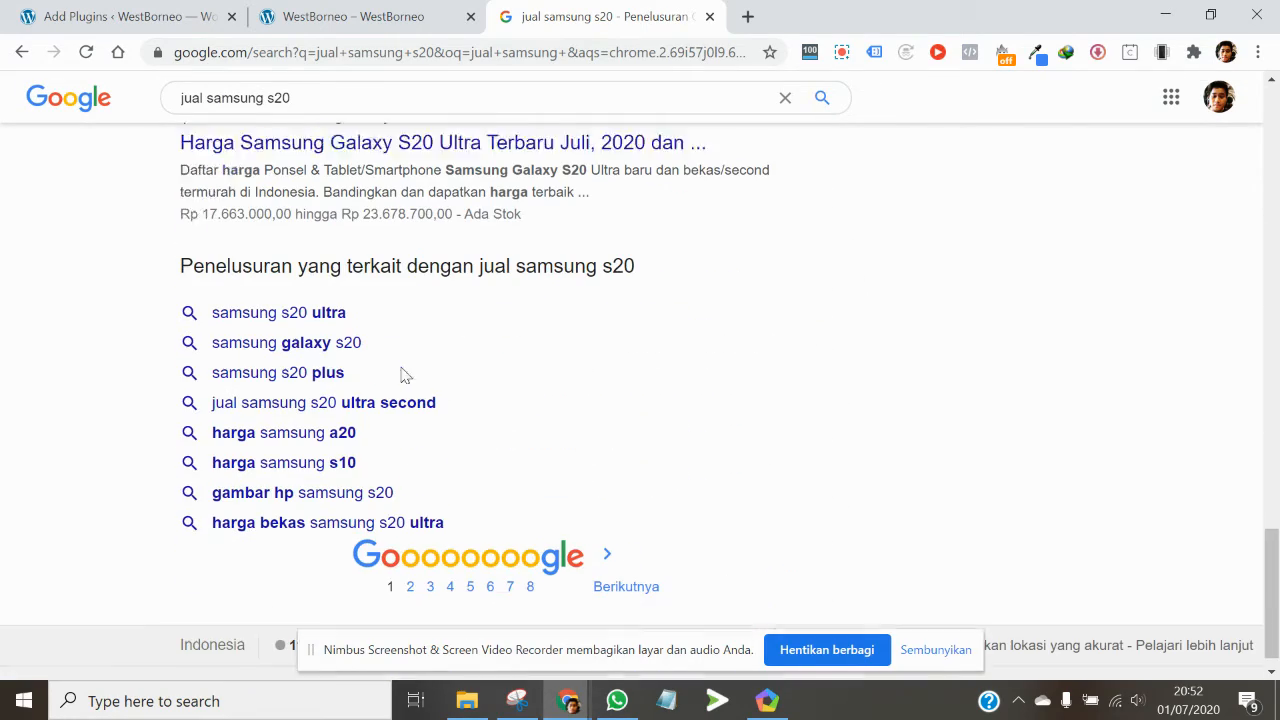
pyautogui.click(411, 577)
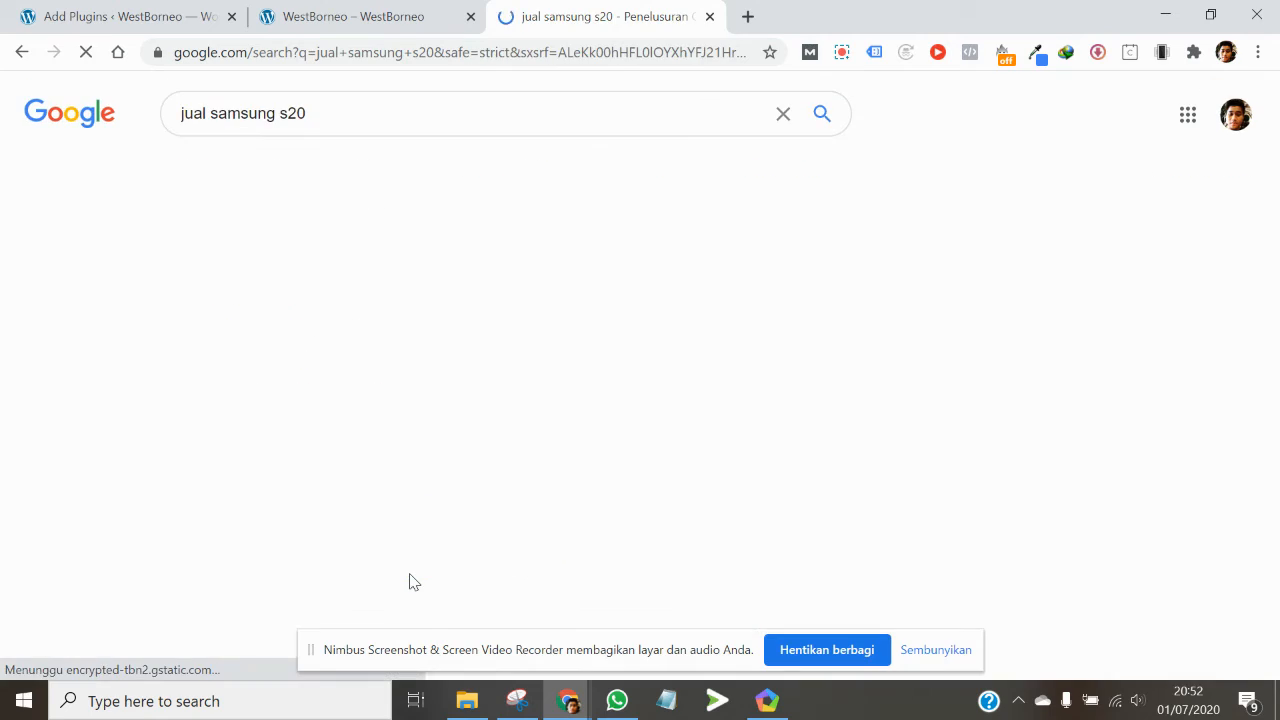
pyautogui.scroll(-20, 424, 553)
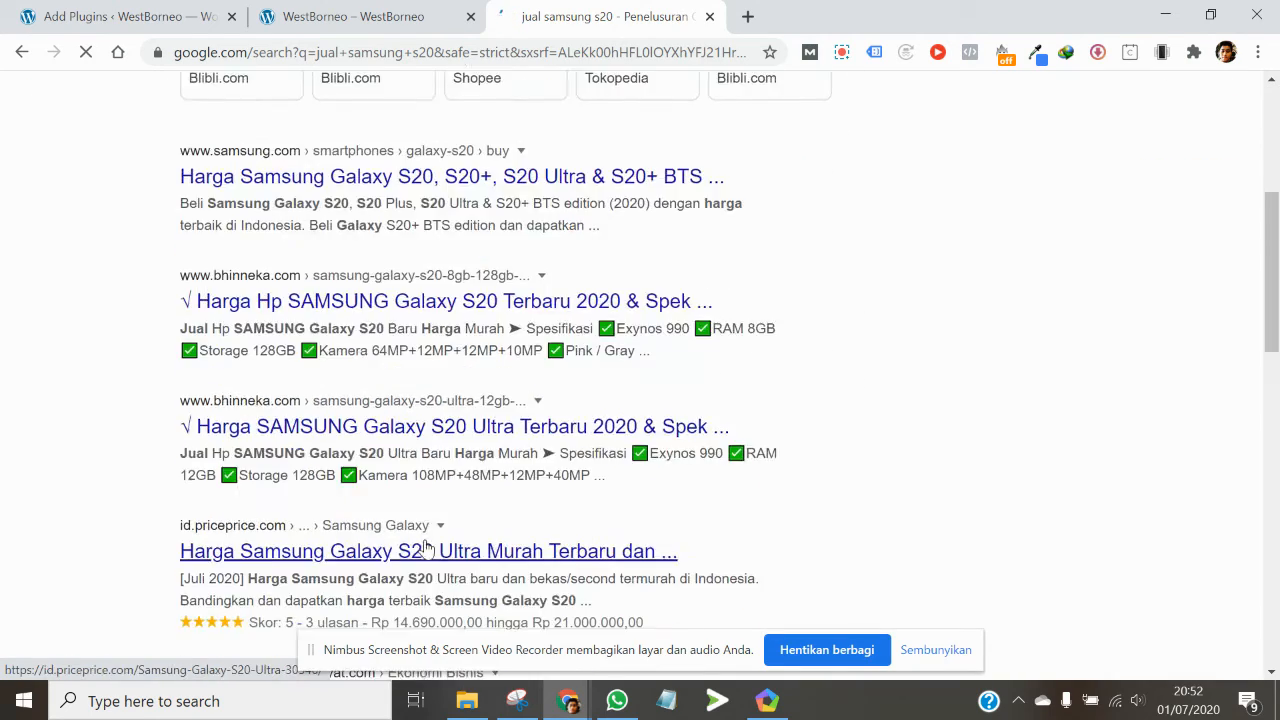
pyautogui.click(473, 562)
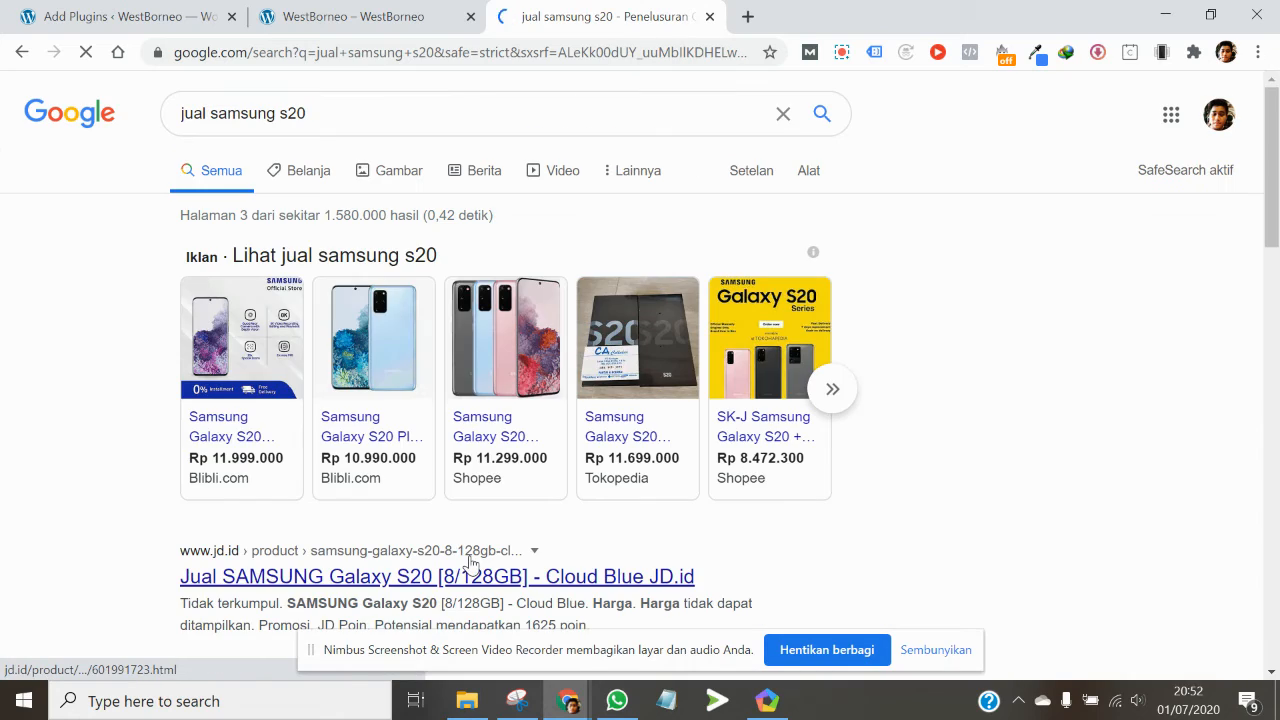
pyautogui.scroll(-20, 449, 476)
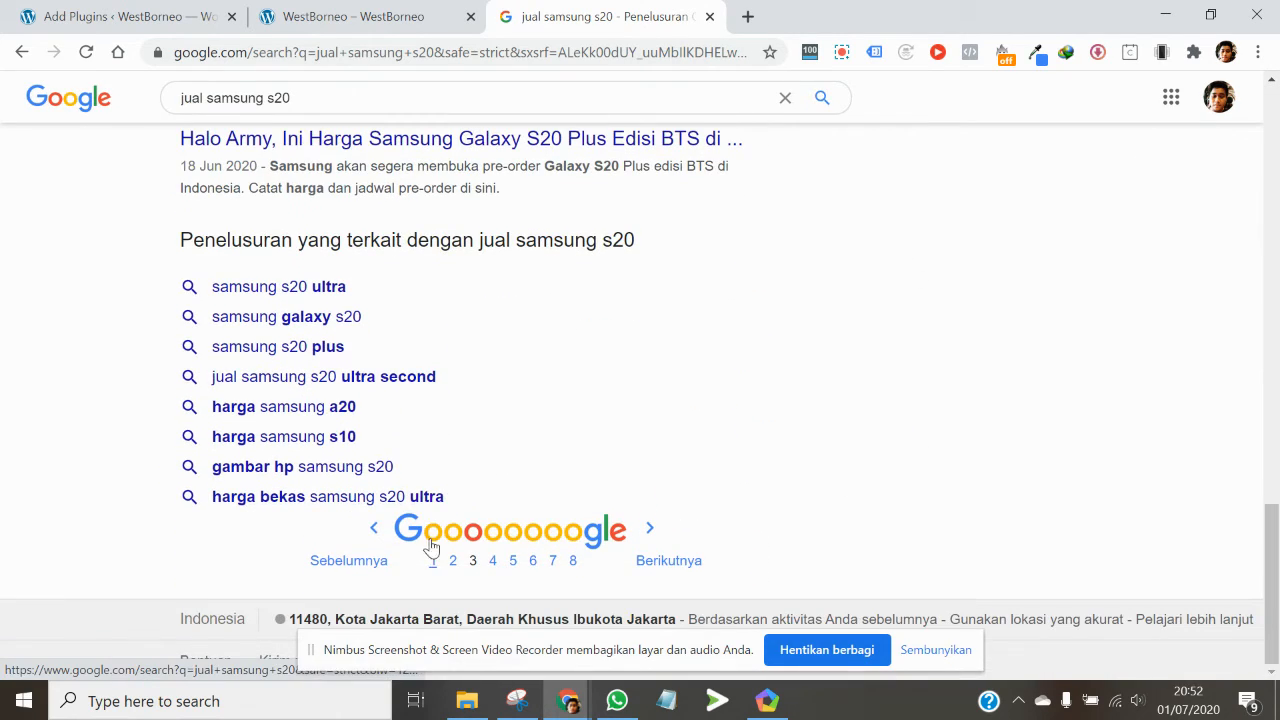
pyautogui.click(433, 561)
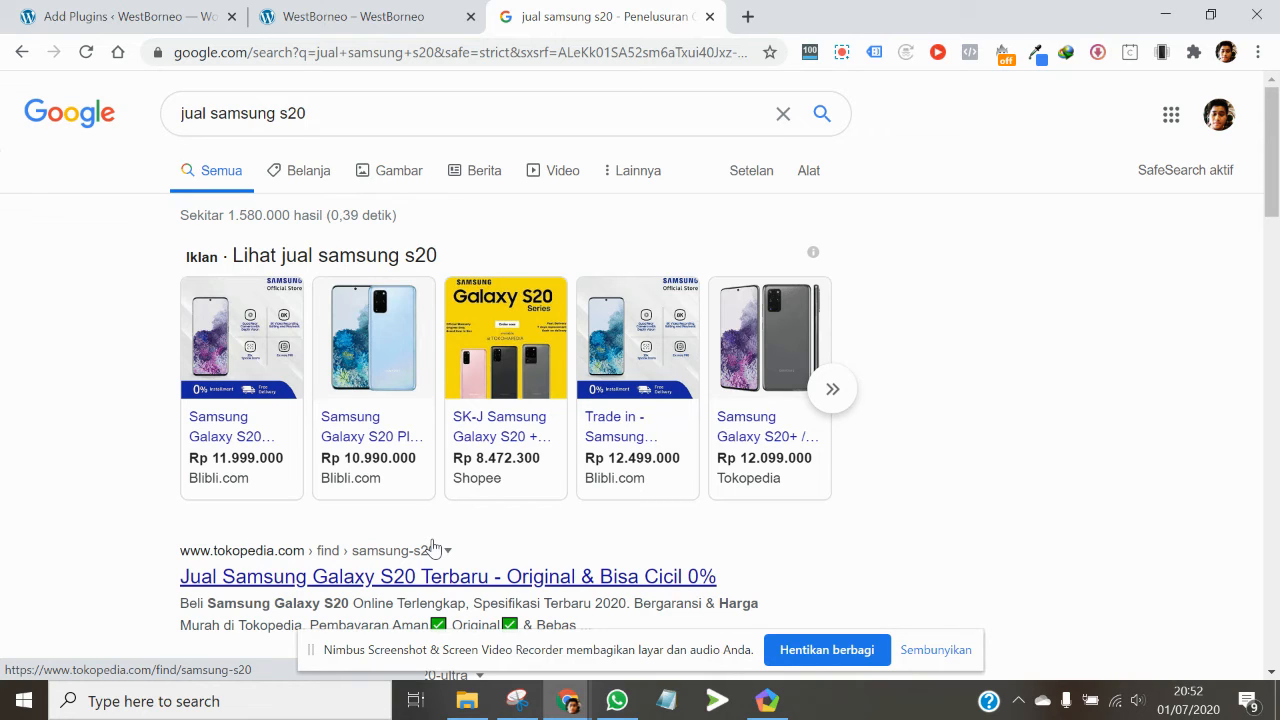
# Compare the placement of the shopping ads with the top Tokopedia listings on the first results page.
pyautogui.scroll(-1, 729, 477)
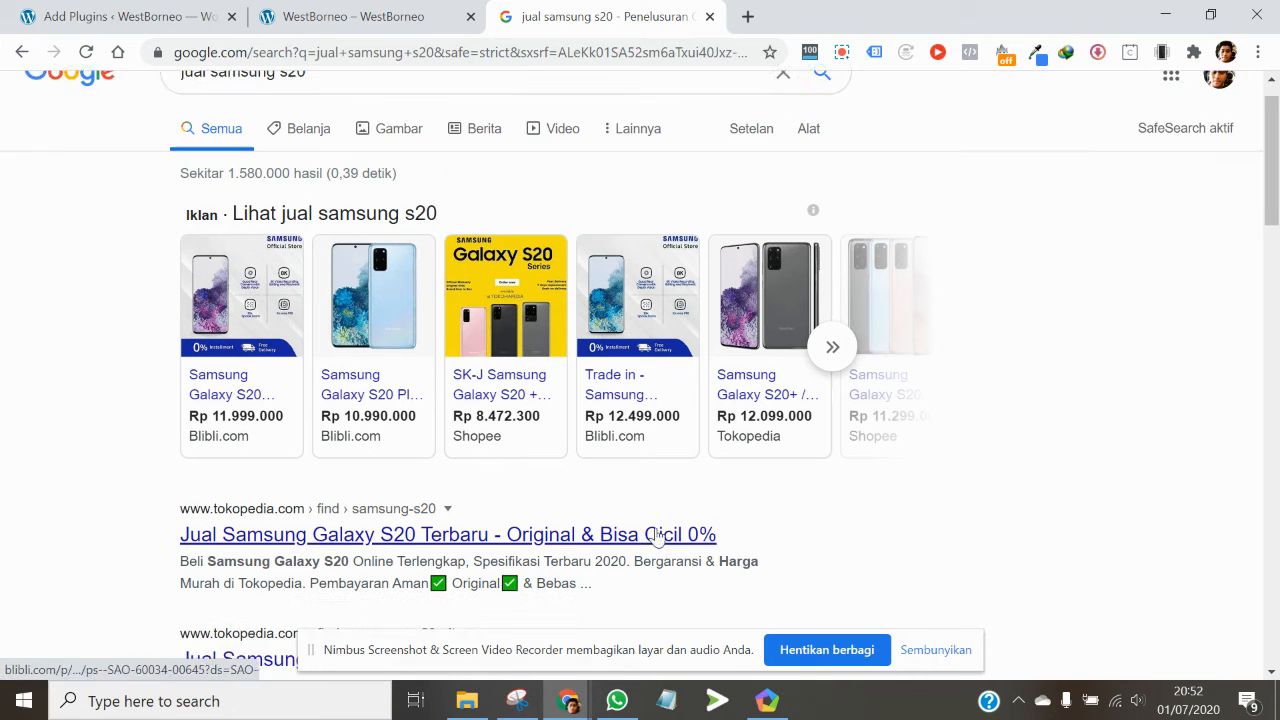
pyautogui.scroll(1, 648, 500)
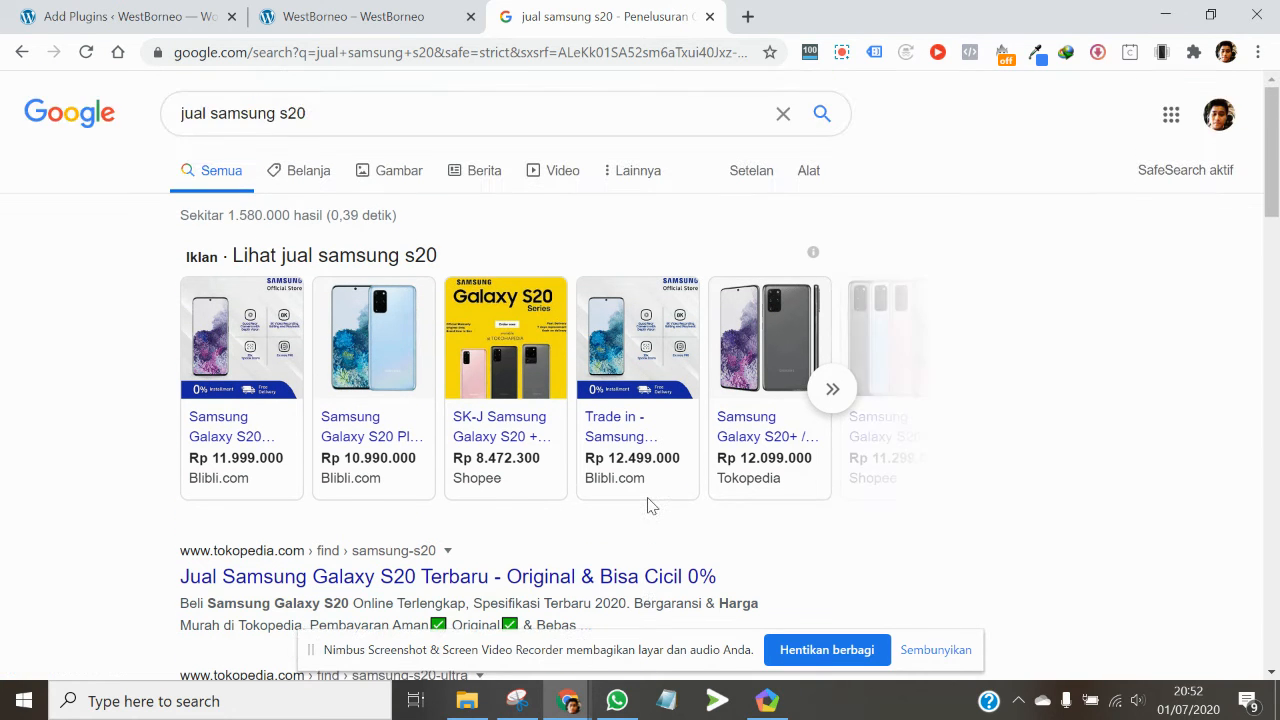
pyautogui.scroll(-3, 632, 490)
pyautogui.scroll(1, 634, 480)
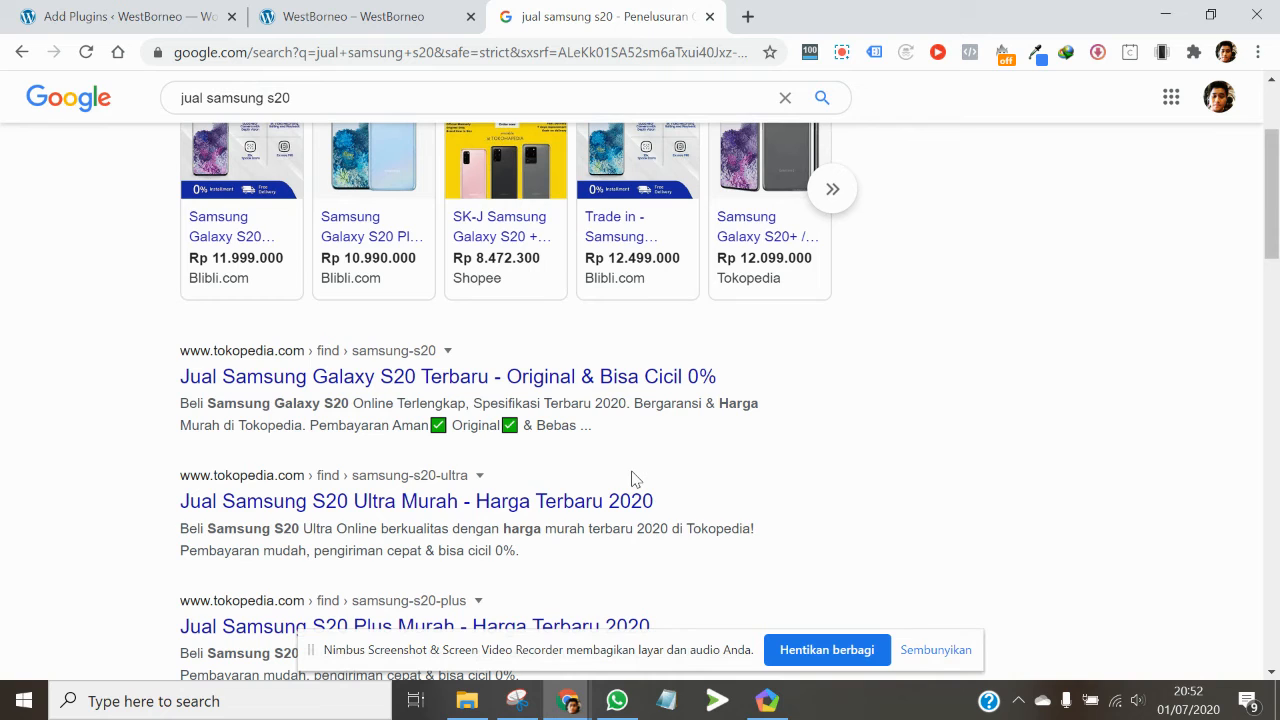
pyautogui.scroll(1, 632, 479)
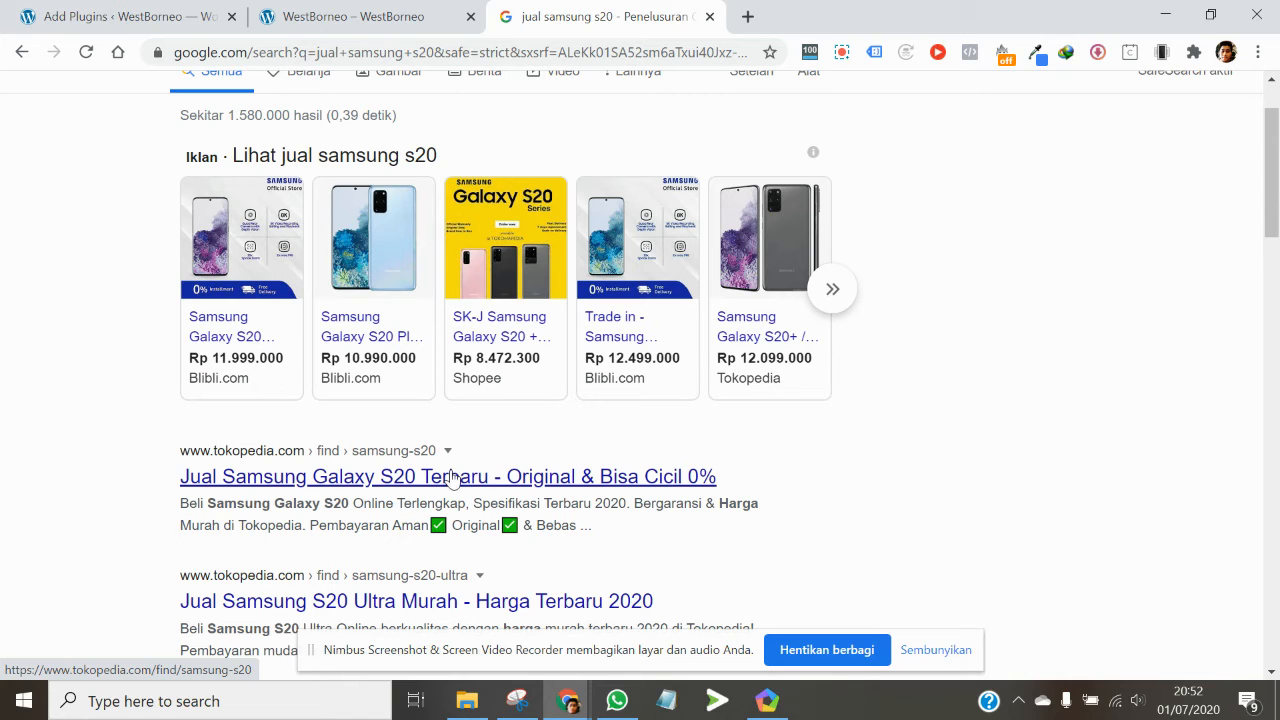
# Return to the WordPress Add Plugins page, search for "elementor" and install the Elementor Page Builder plugin.
pyautogui.click(125, 14)
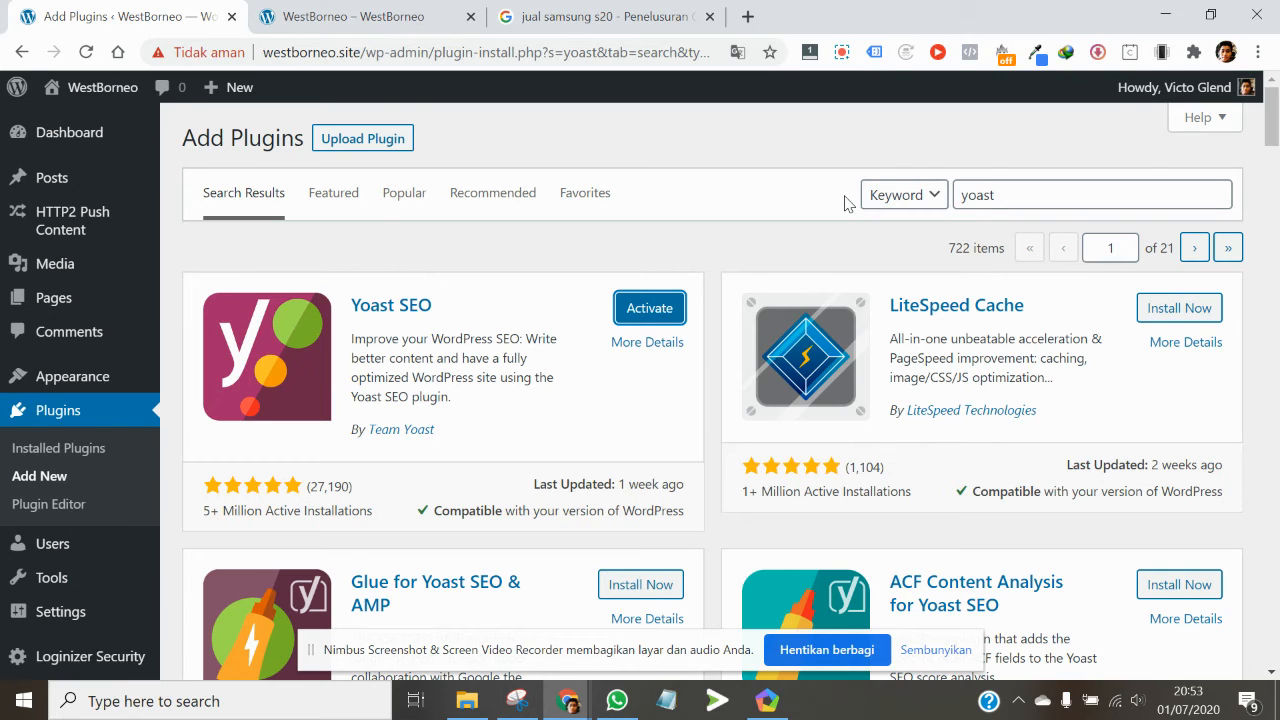
pyautogui.click(570, 256)
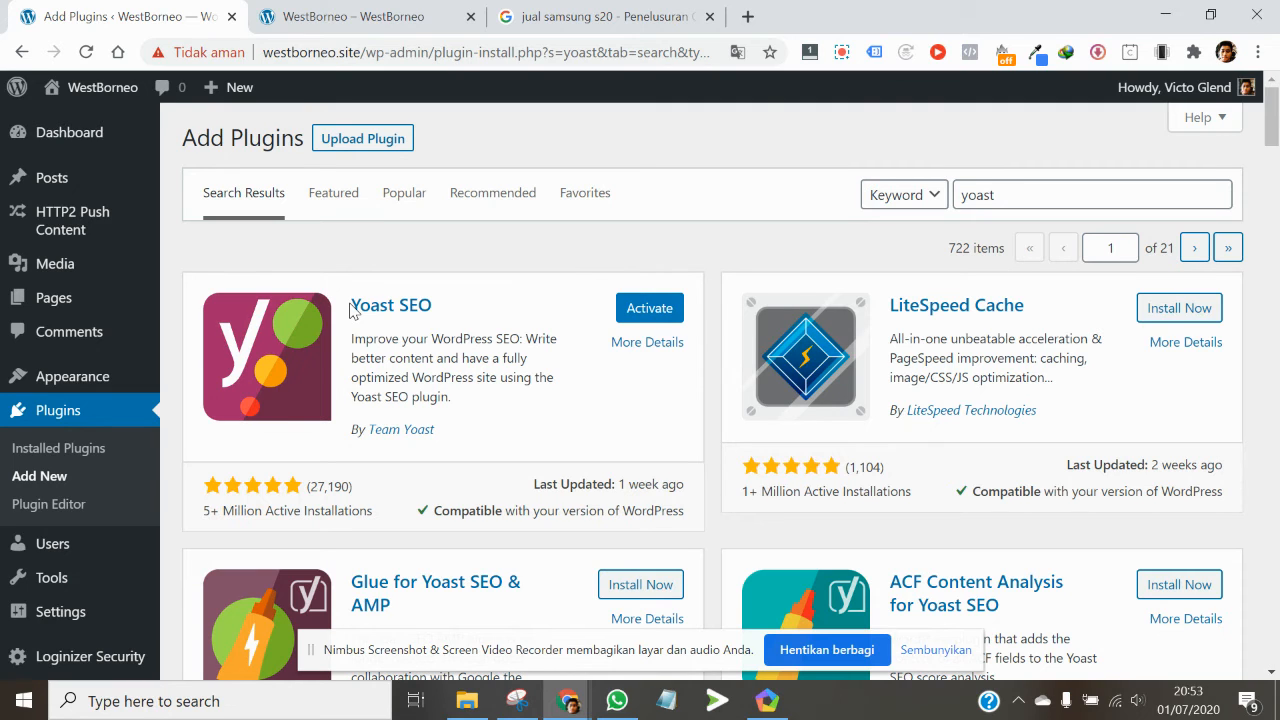
pyautogui.moveTo(1003, 193); pyautogui.dragTo(903, 193)
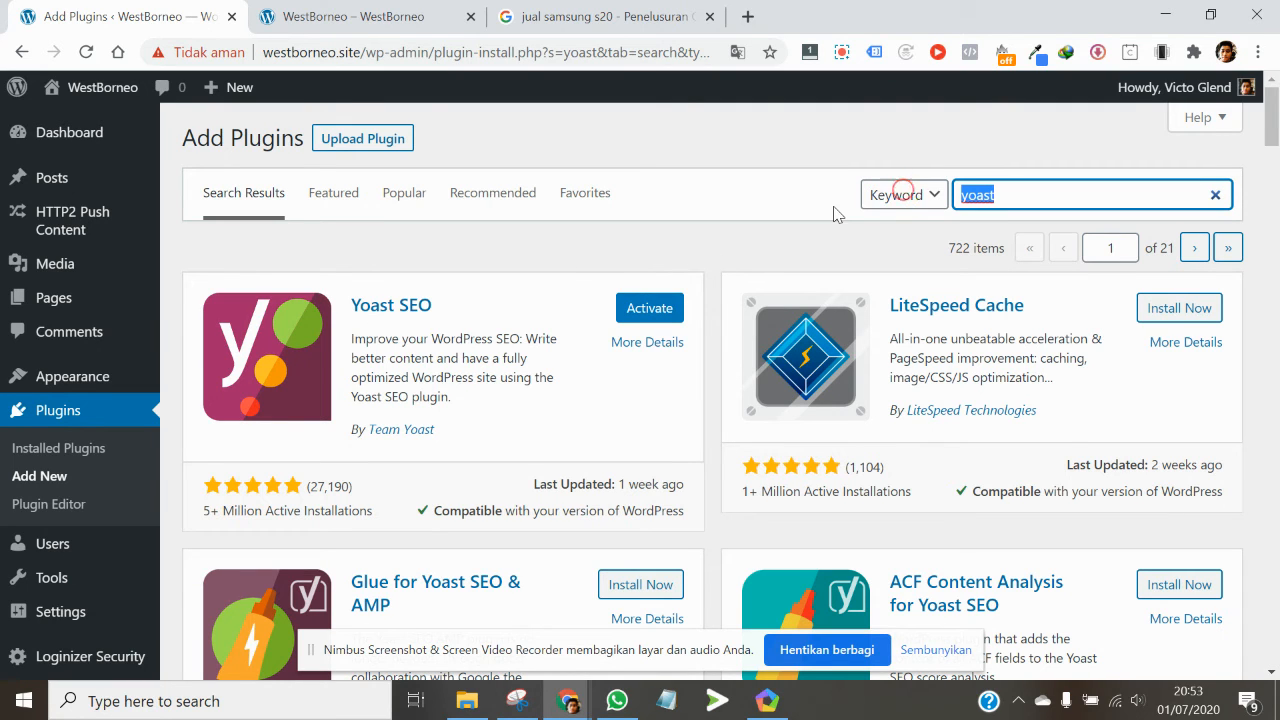
pyautogui.write('elem')
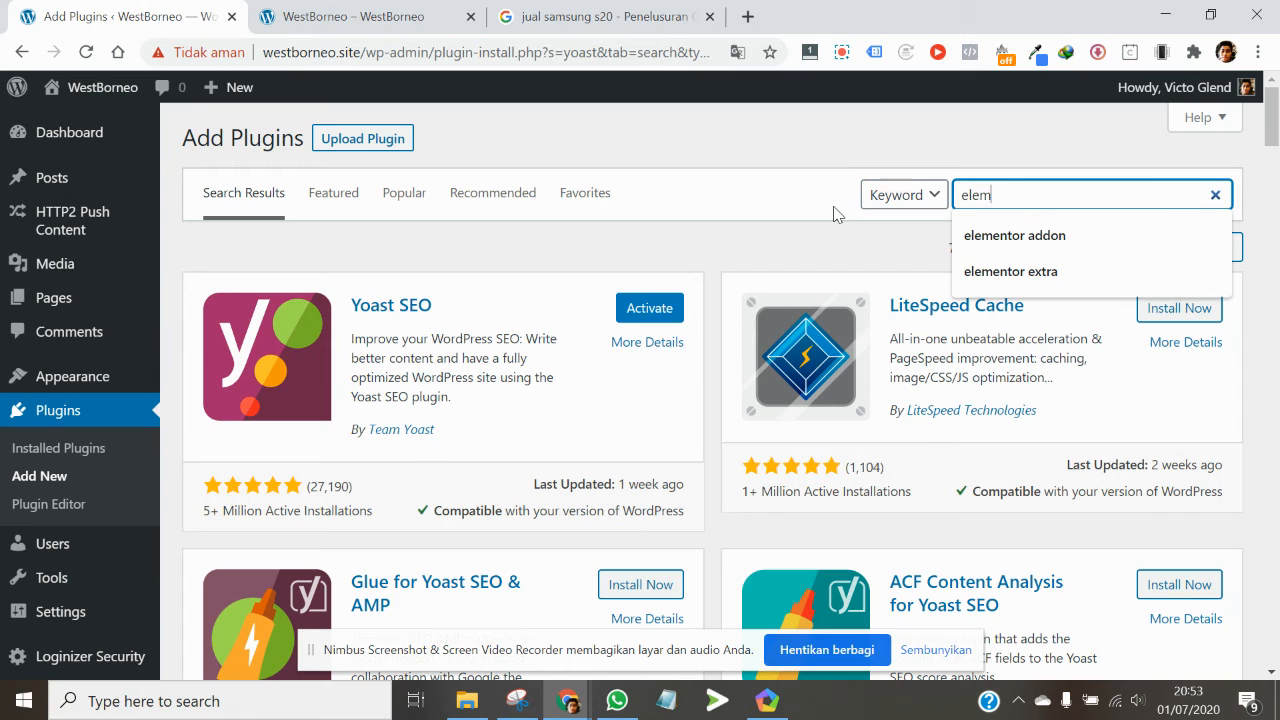
pyautogui.write('entor')
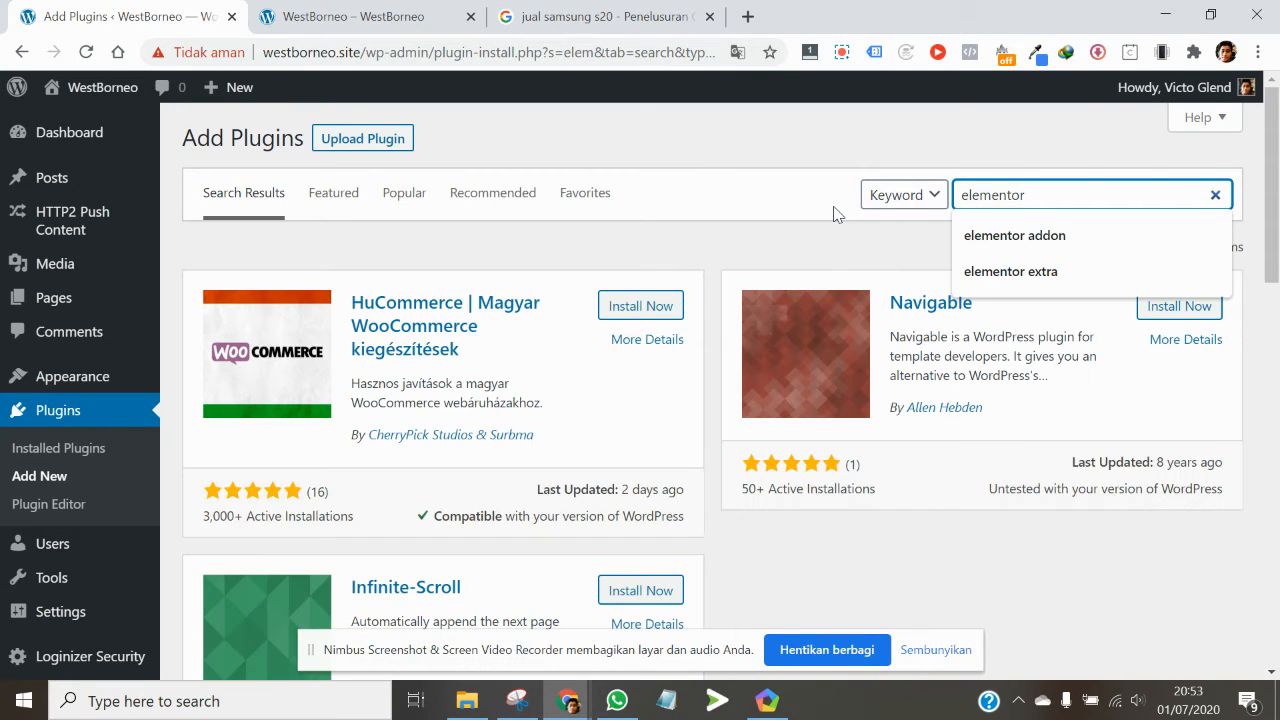
pyautogui.press('Return')
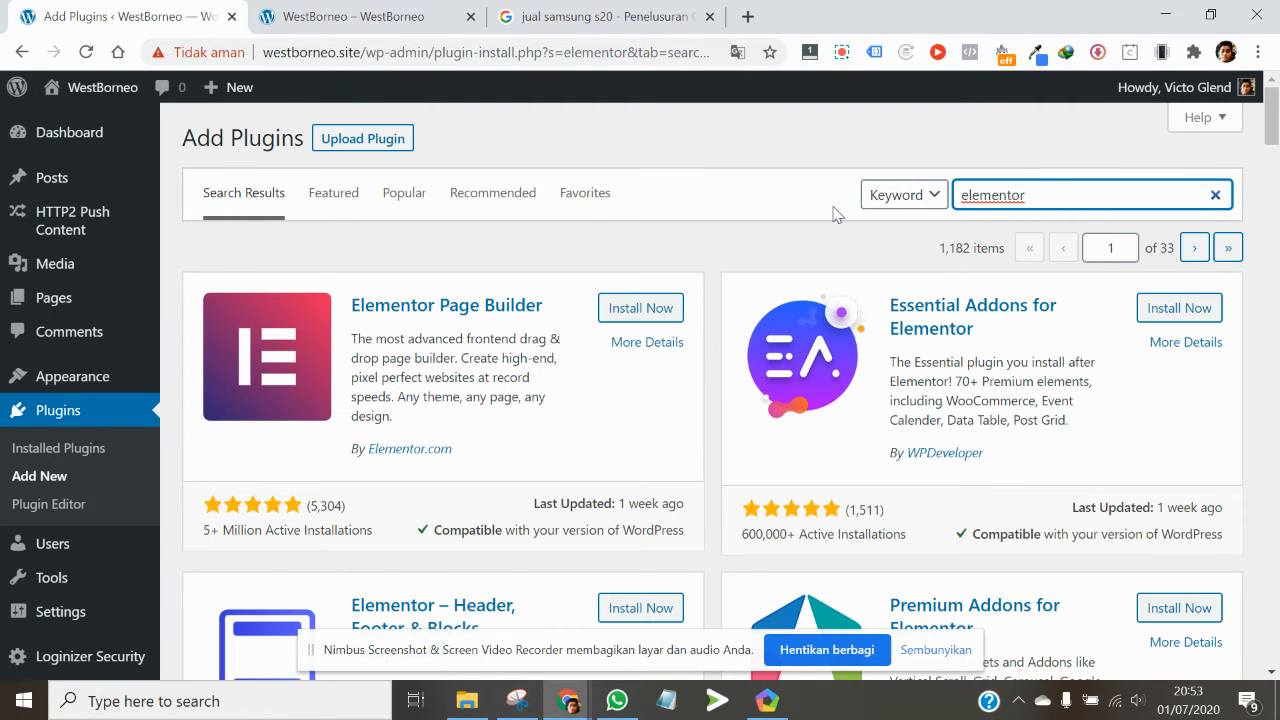
pyautogui.click(665, 313)
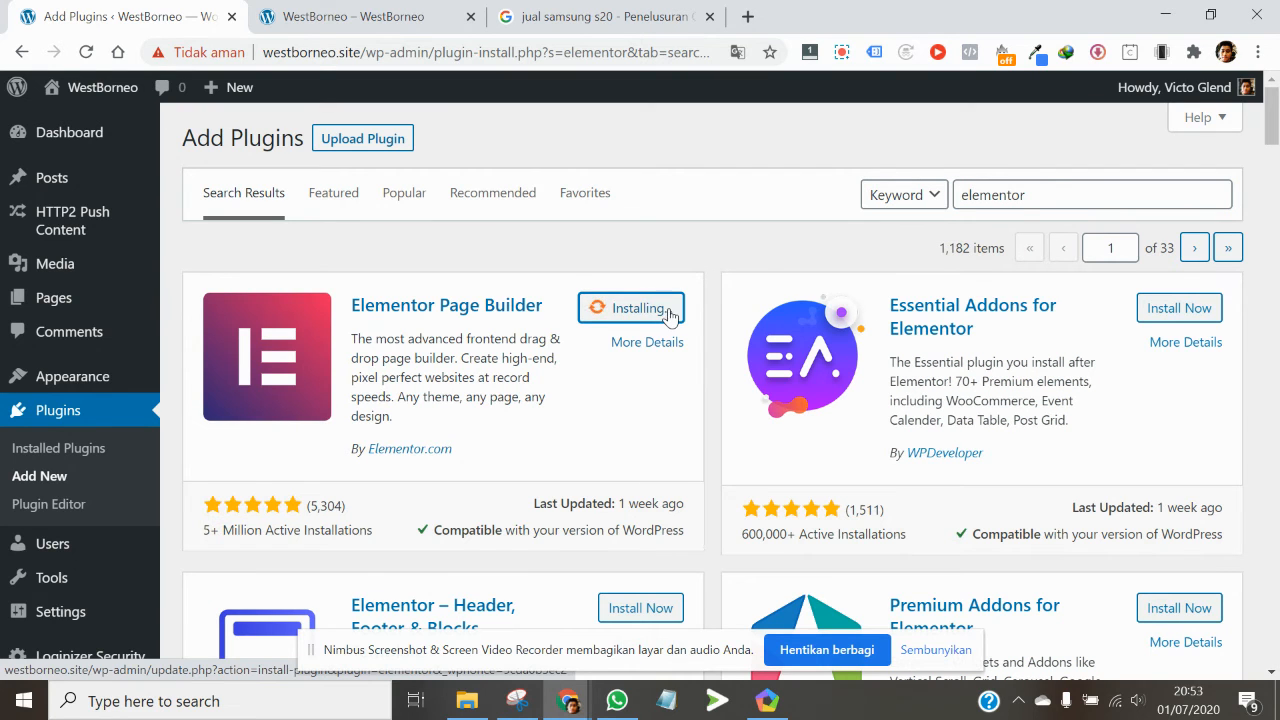
# Look through the Elementor add-on plugins in the search results and return to the Elementor Page Builder entry.
pyautogui.scroll(-1, 669, 316)
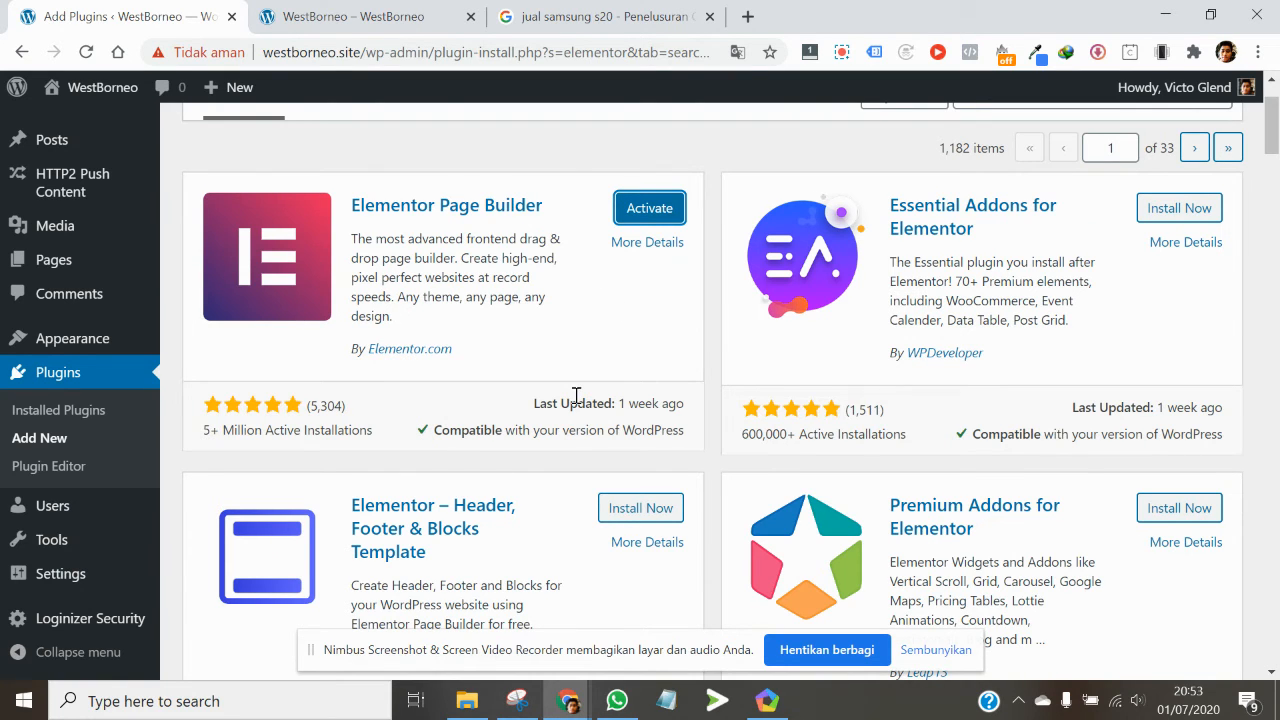
pyautogui.scroll(1, 575, 398)
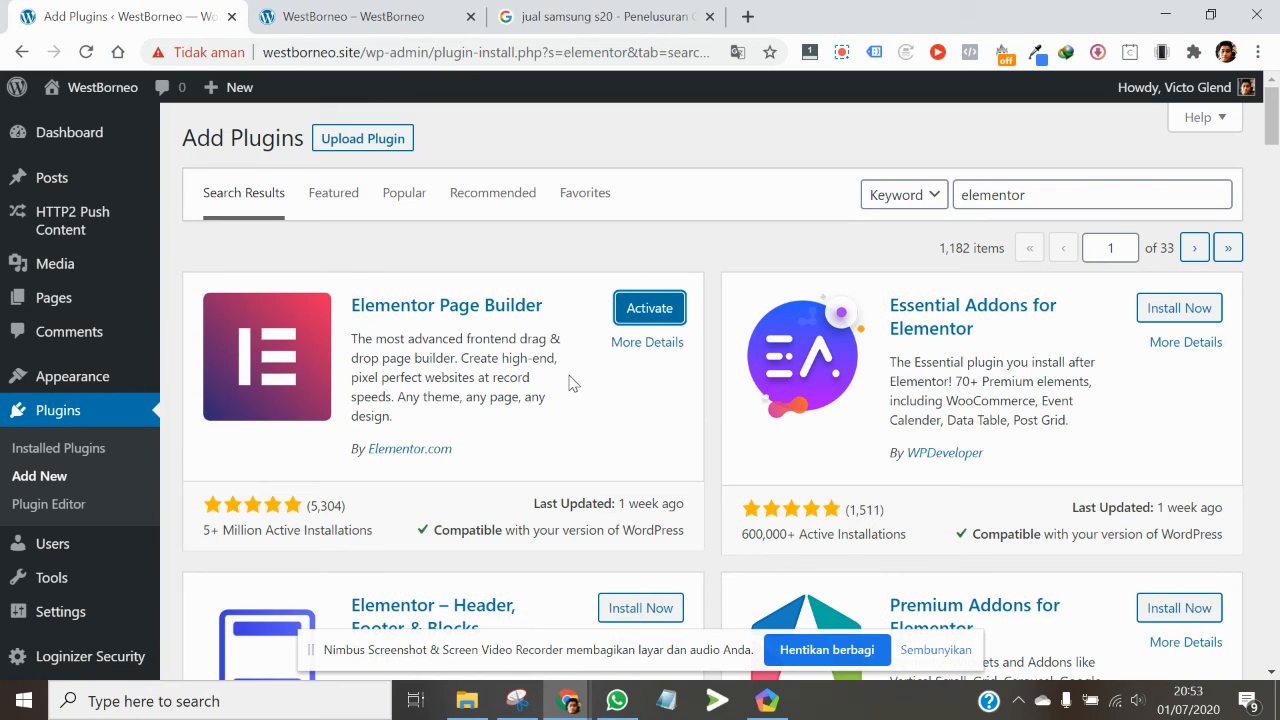
pyautogui.scroll(-6, 508, 335)
pyautogui.scroll(-6, 508, 335)
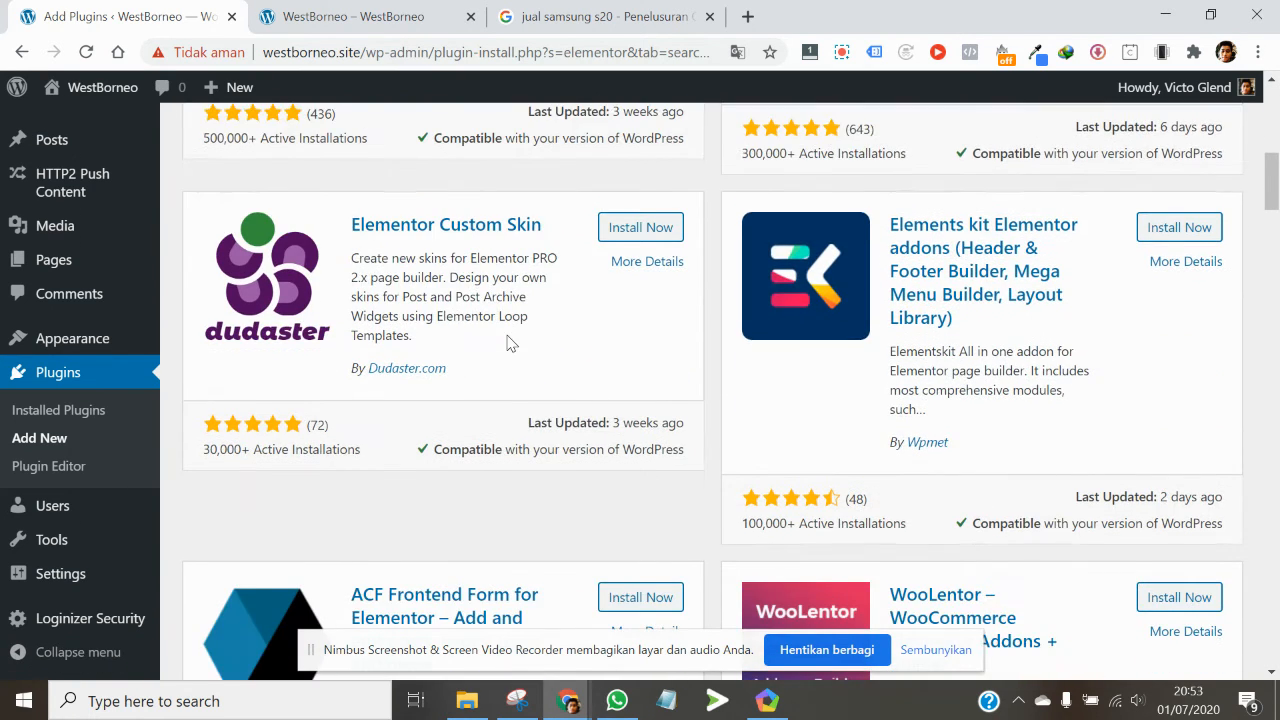
pyautogui.scroll(-8, 508, 335)
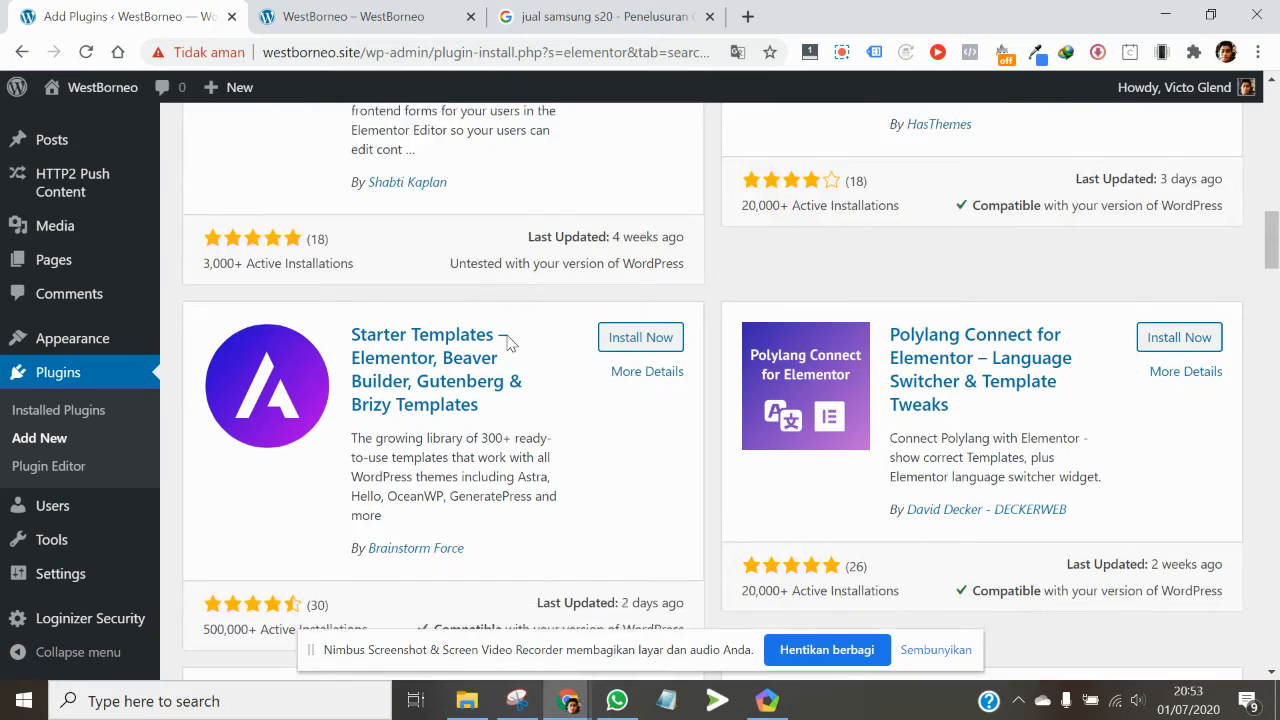
pyautogui.moveTo(478, 716)
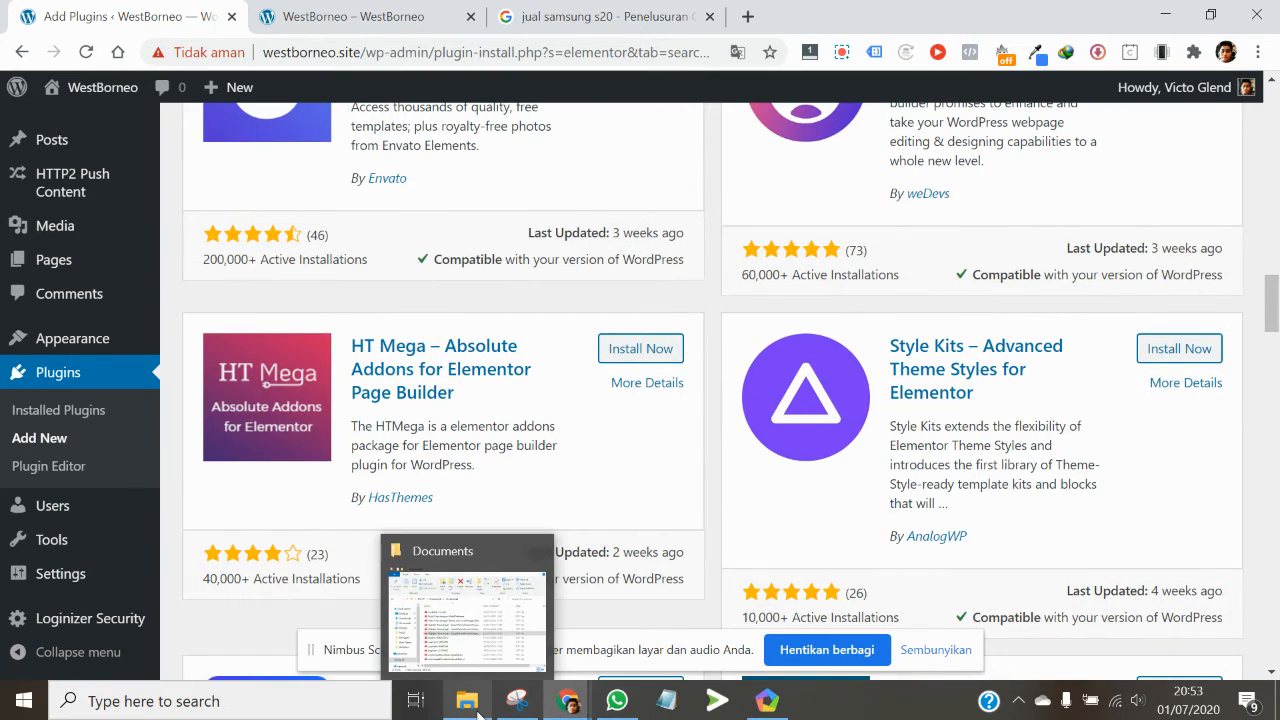
pyautogui.scroll(9, 371, 406)
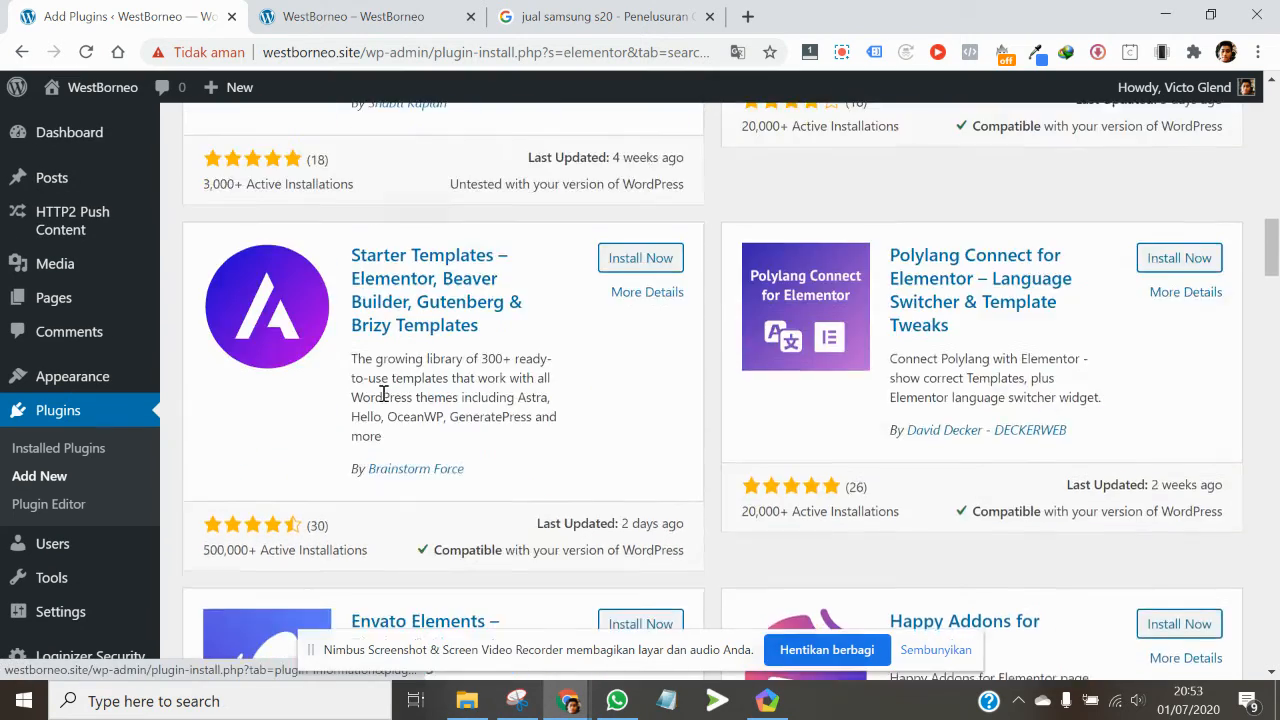
pyautogui.scroll(3, 383, 393)
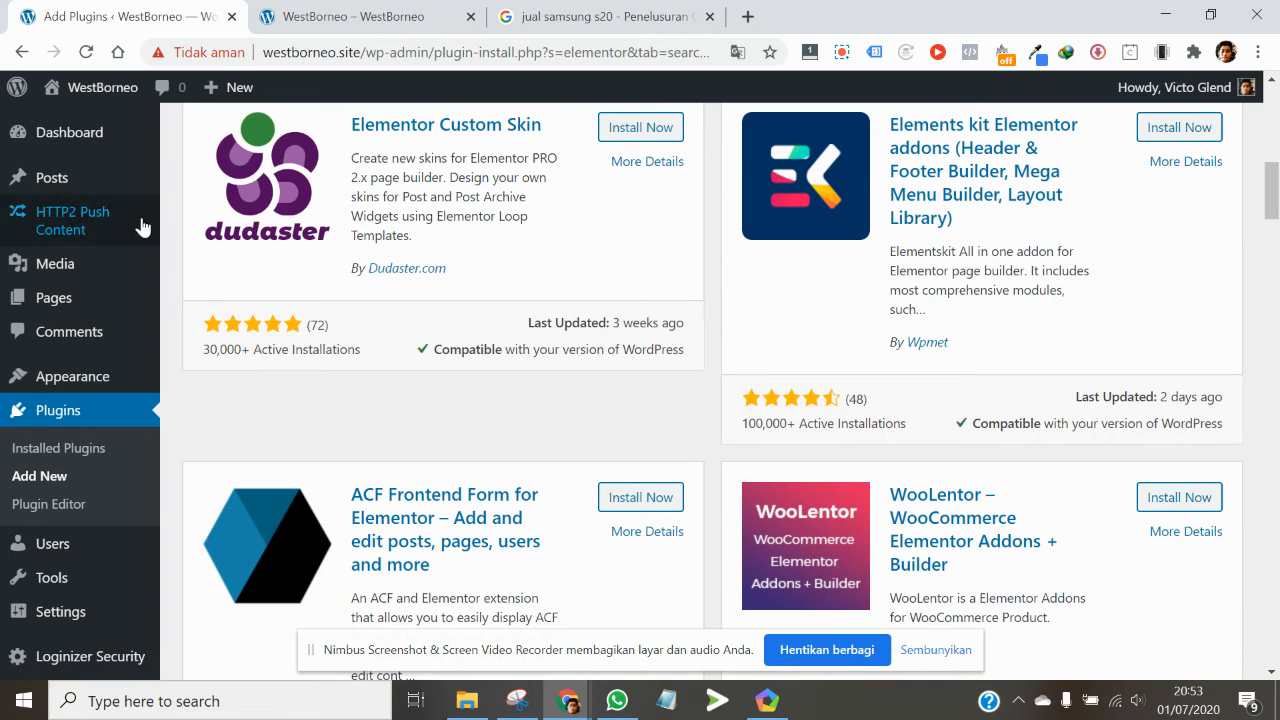
pyautogui.scroll(5, 405, 472)
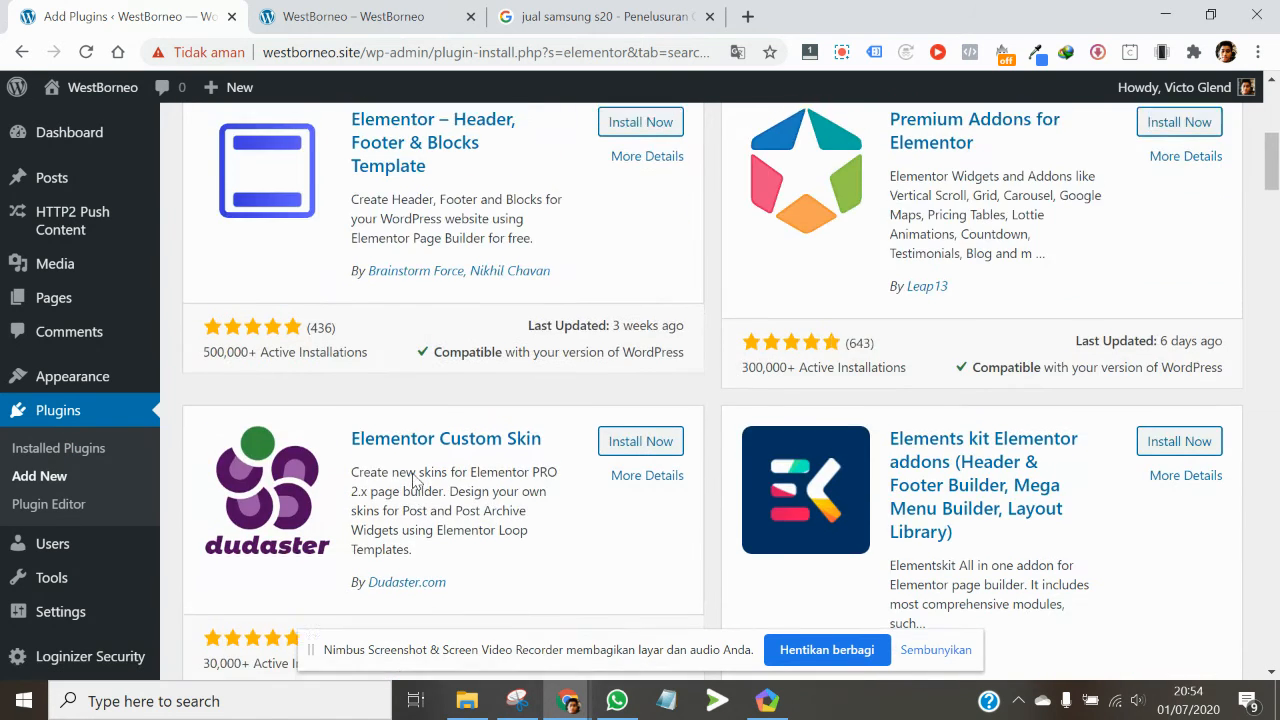
pyautogui.scroll(2, 415, 481)
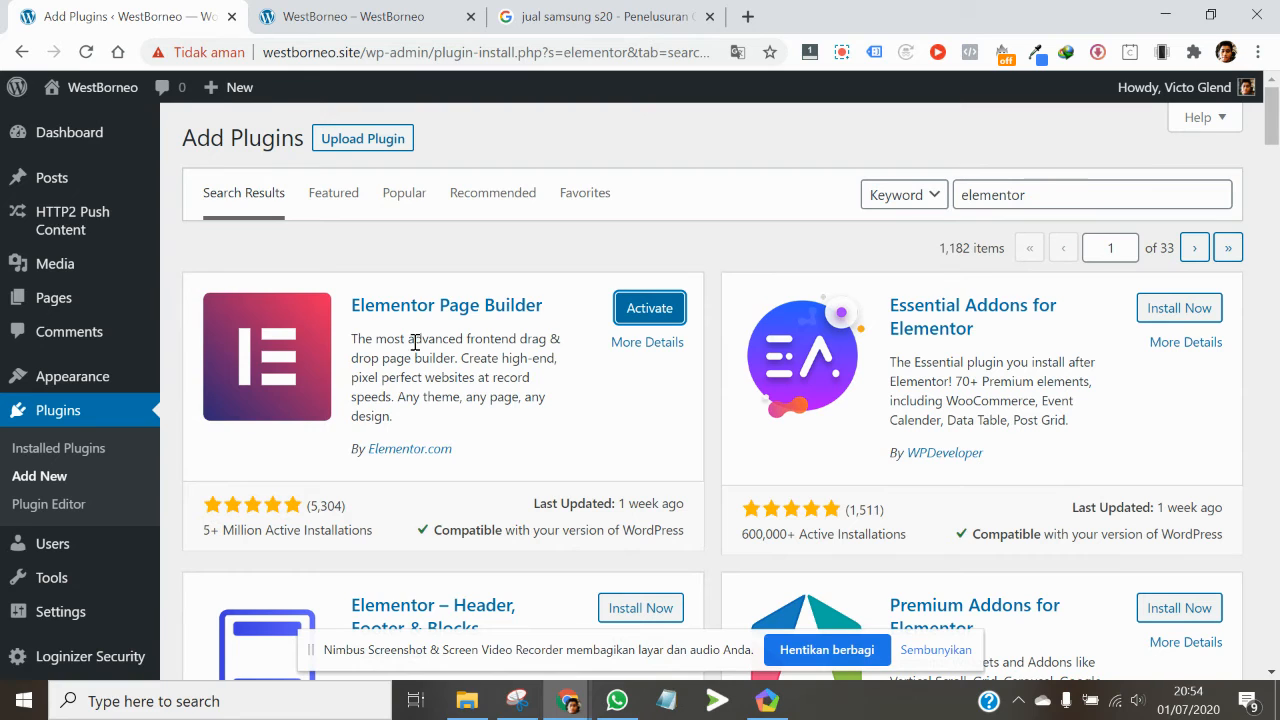
# Search the plugin directory for "amp" and install the AMP plugin by AMP Project Contributors.
pyautogui.moveTo(1044, 205); pyautogui.dragTo(732, 237)
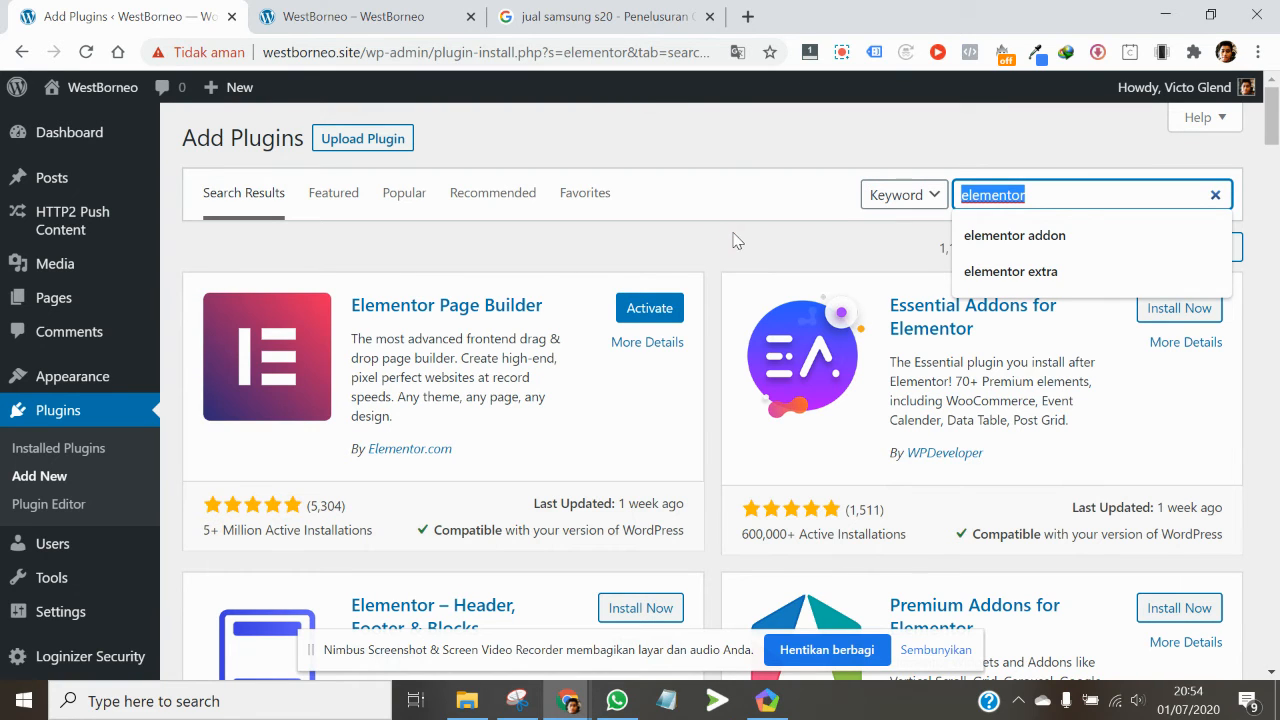
pyautogui.write('amp')
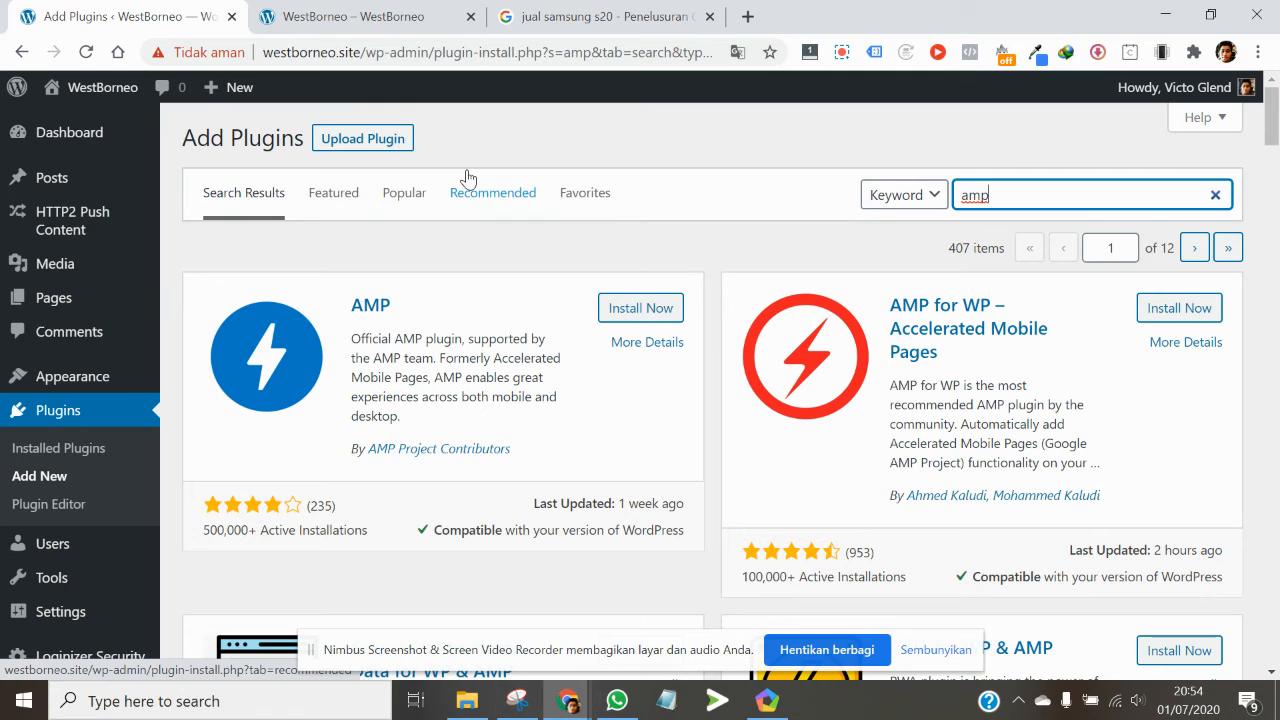
pyautogui.click(642, 312)
# Look through the other plugins in the "amp" search results and return to the AMP entry.
pyautogui.scroll(-4, 642, 320)
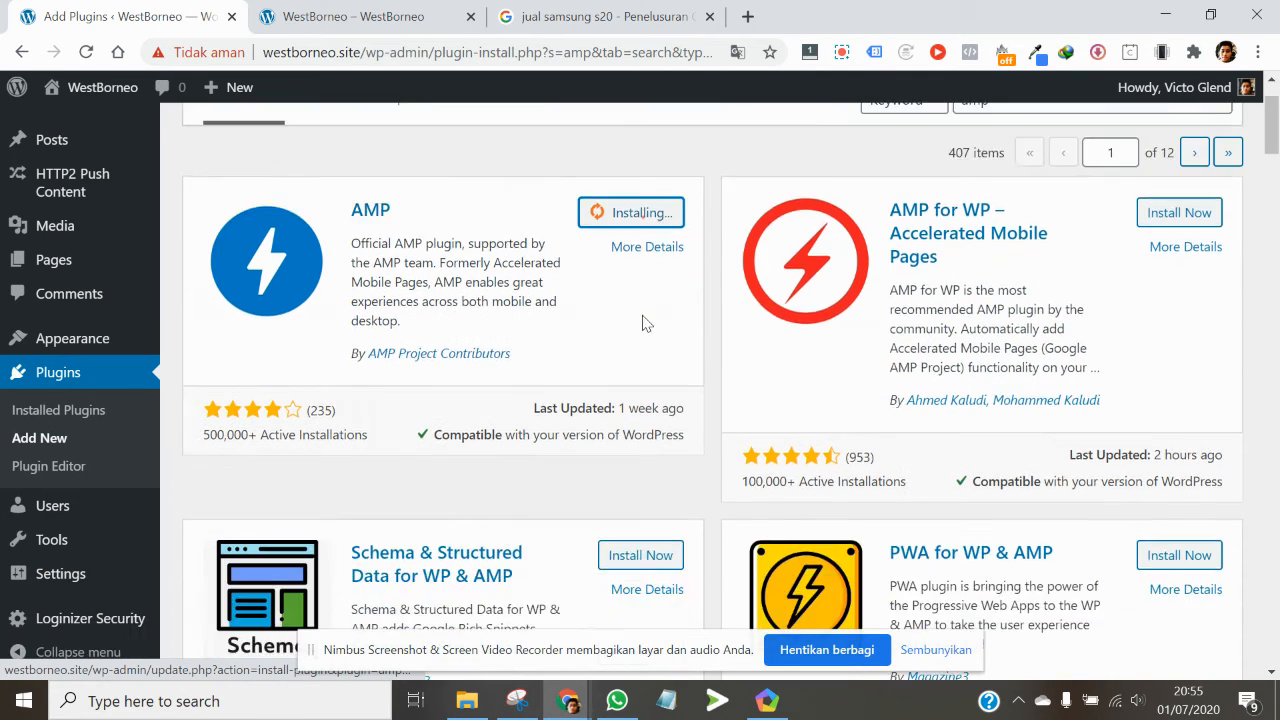
pyautogui.scroll(-2, 608, 355)
pyautogui.scroll(1, 600, 350)
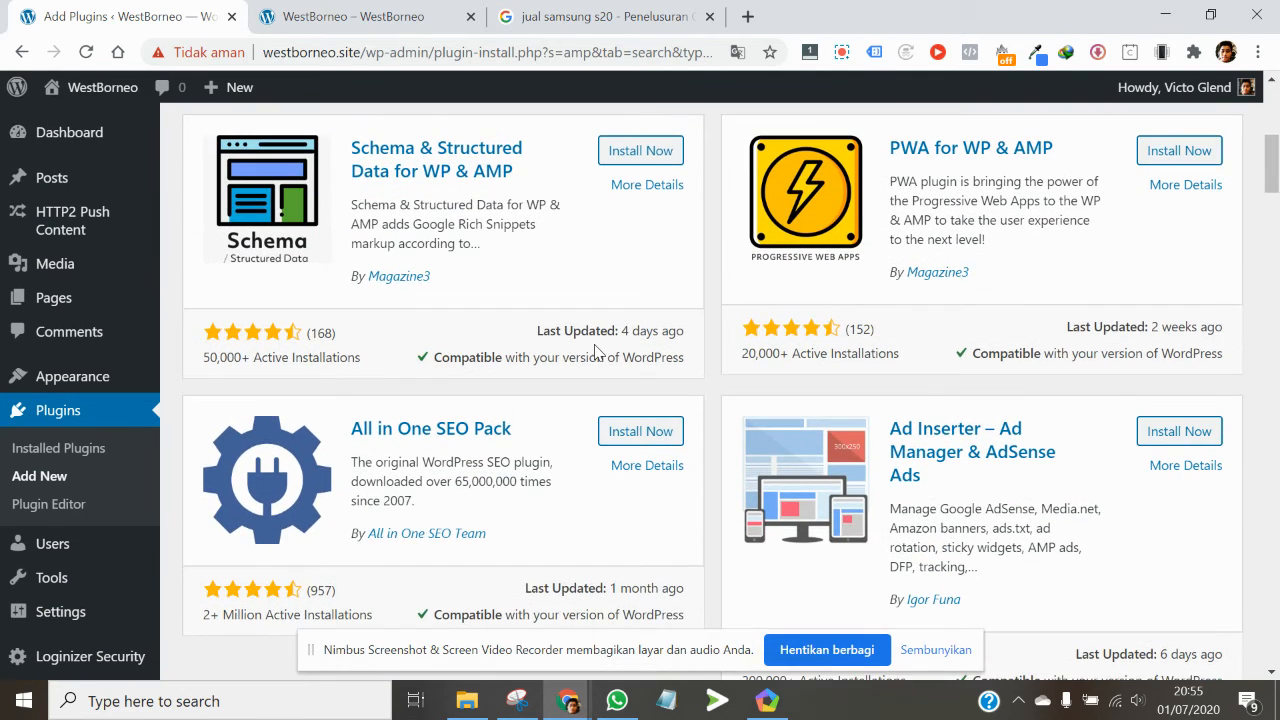
pyautogui.scroll(-5, 597, 350)
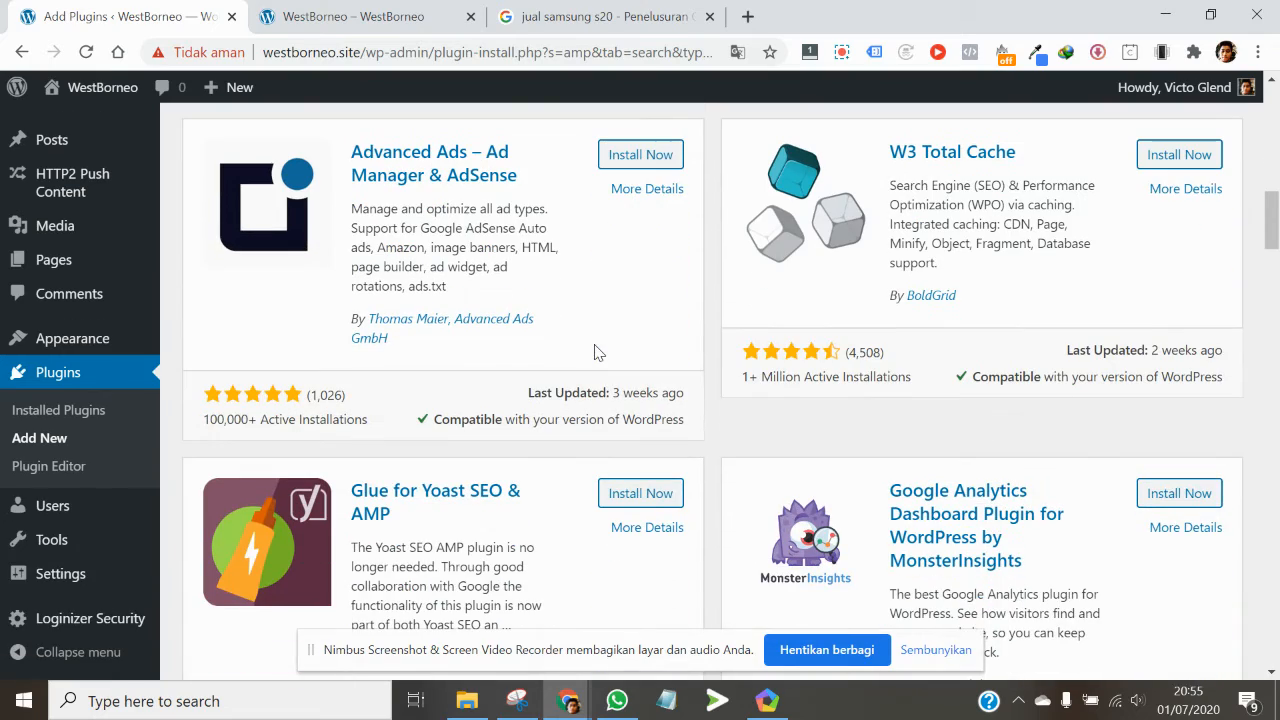
pyautogui.scroll(-7, 597, 352)
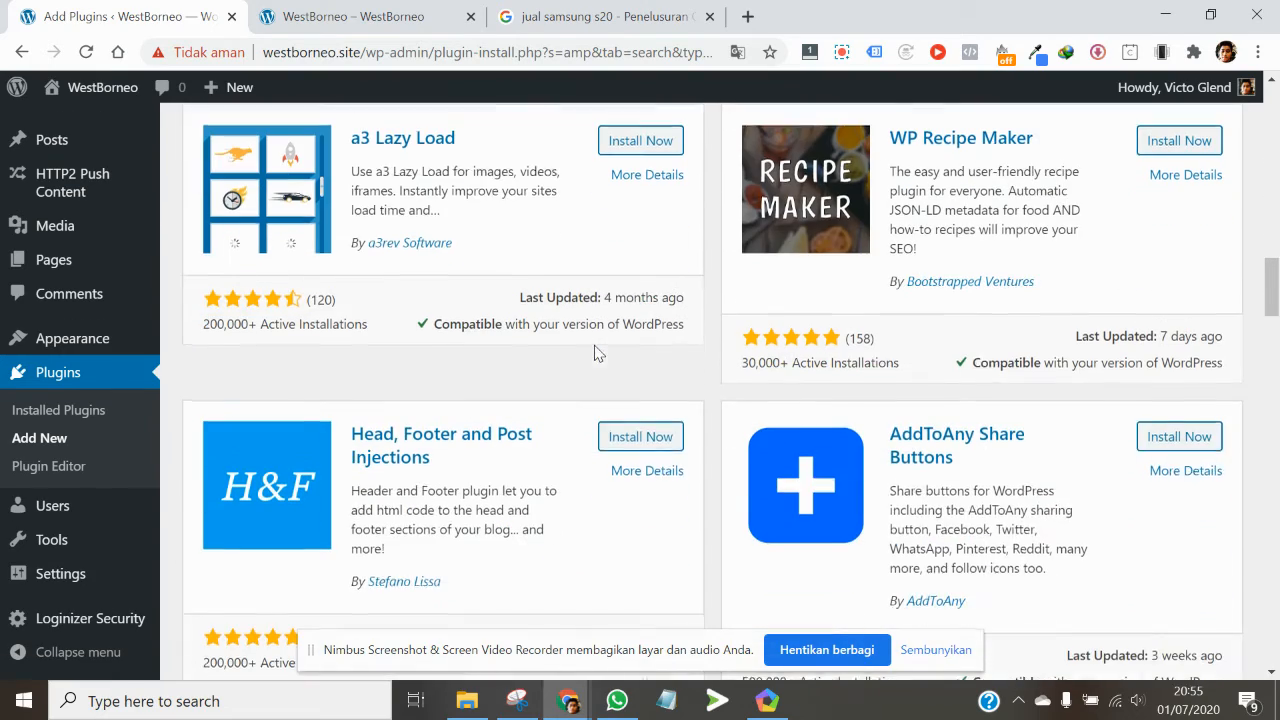
pyautogui.scroll(12, 1120, 398)
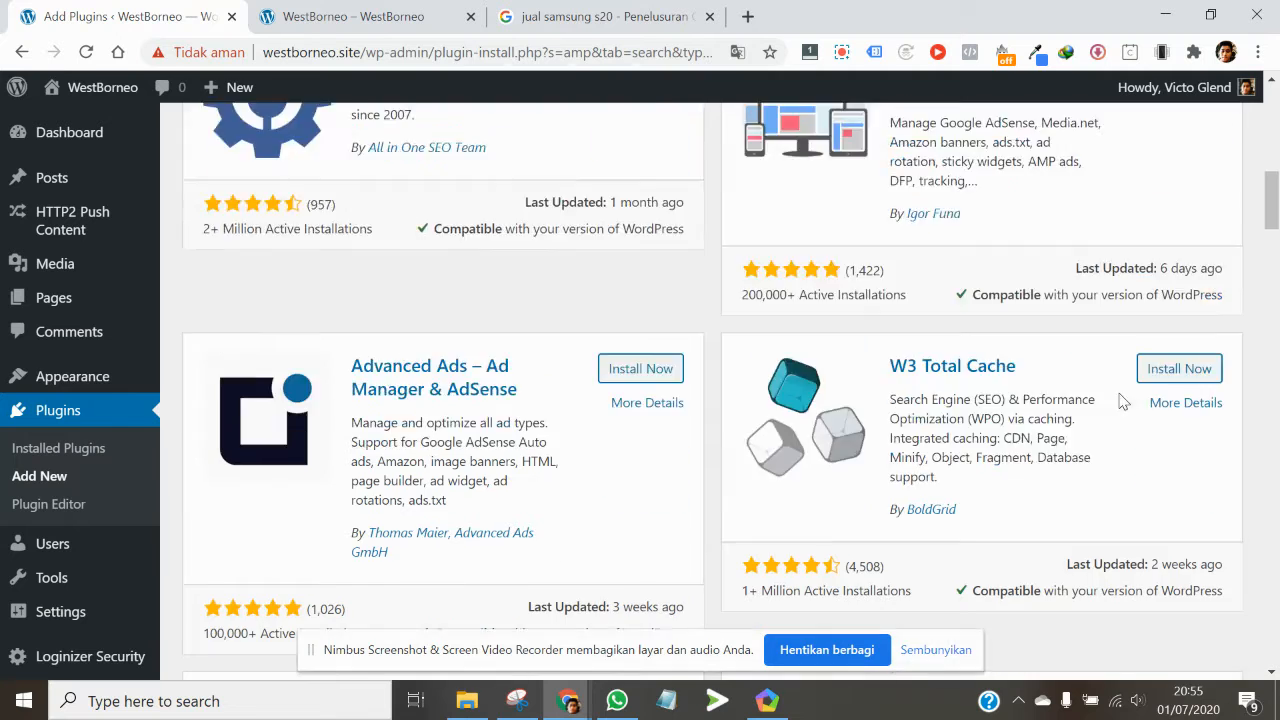
pyautogui.scroll(5, 1120, 398)
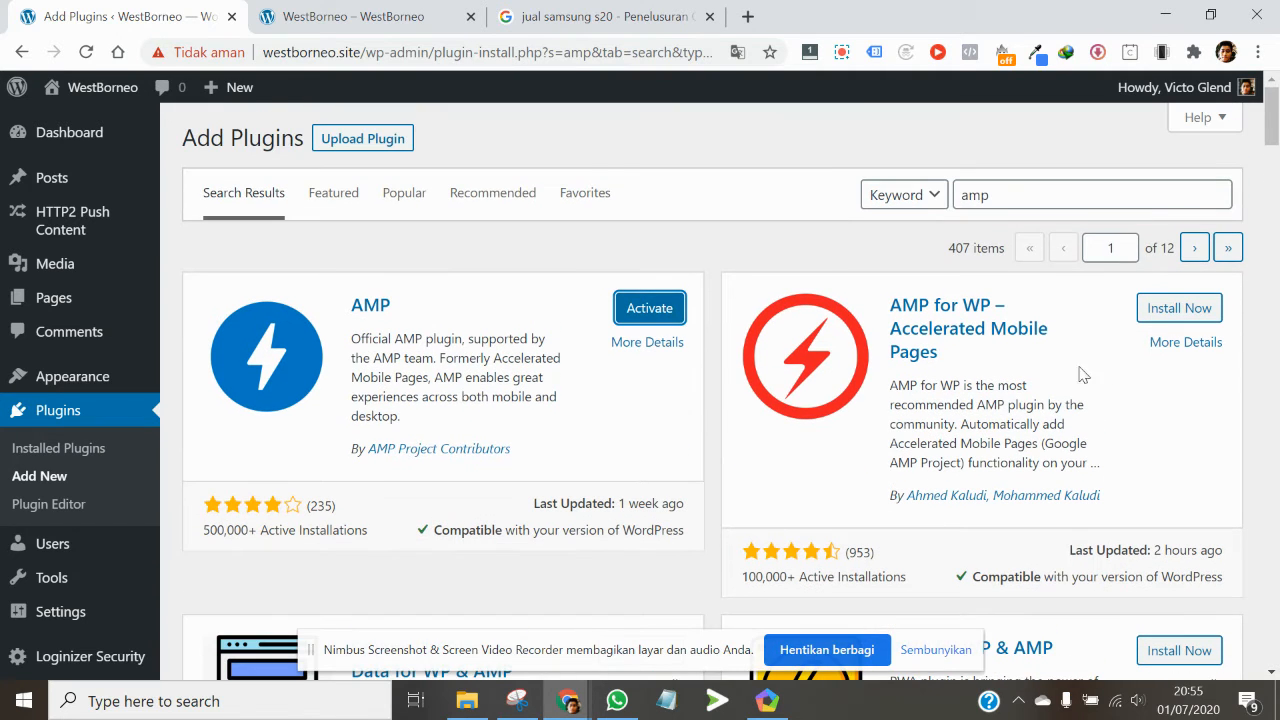
# Search the plugin directory for "insert header" and install the Insert Headers and Footers plugin by WPBeginner.
pyautogui.doubleClick(1003, 192)
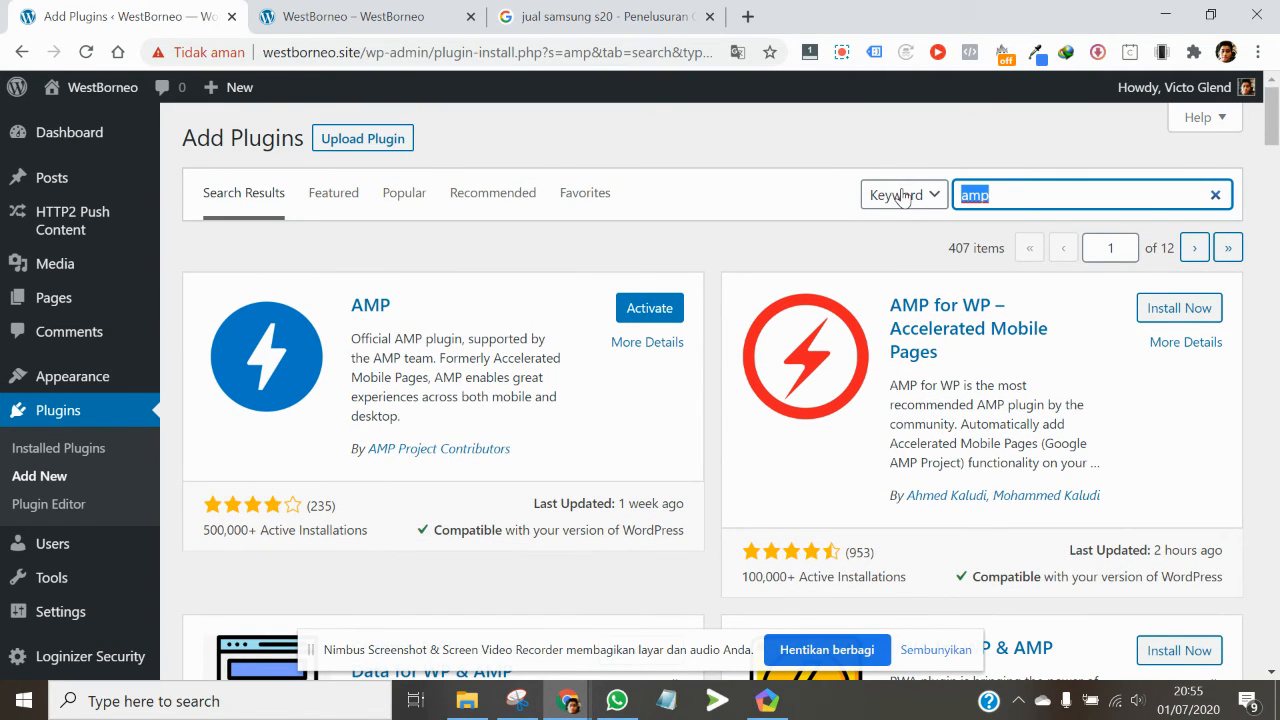
pyautogui.write('insert header')
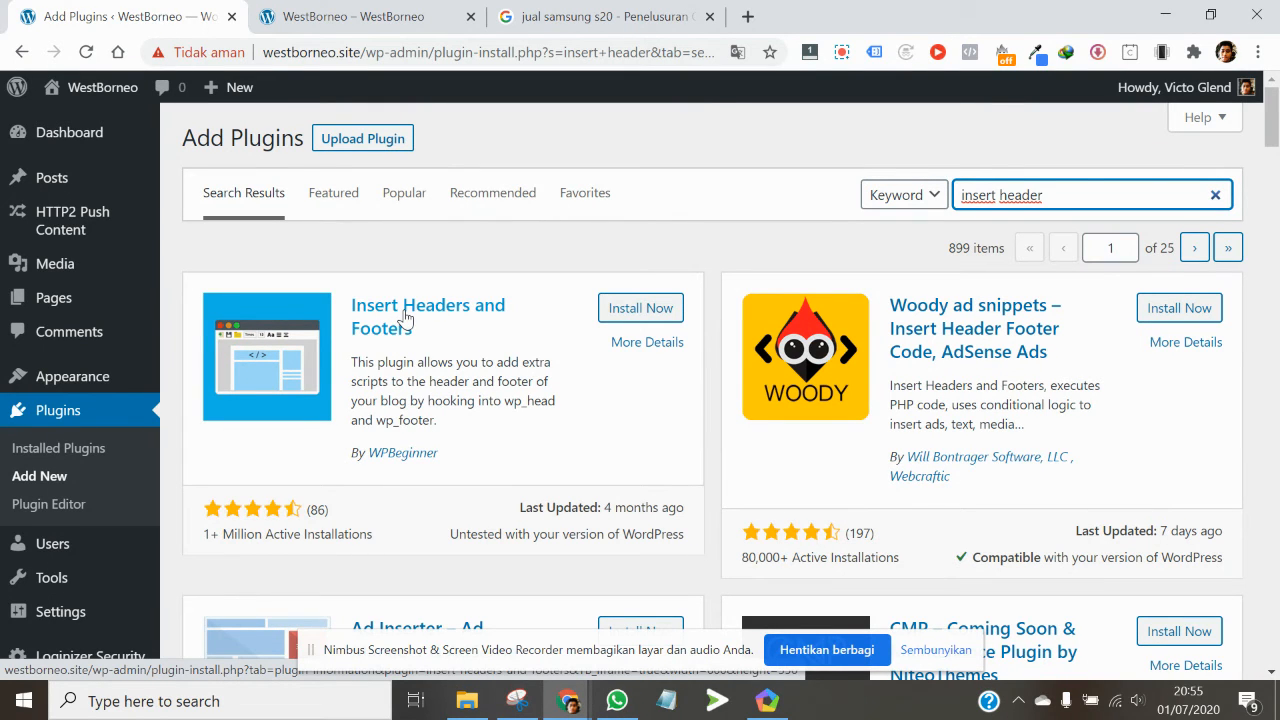
pyautogui.click(638, 308)
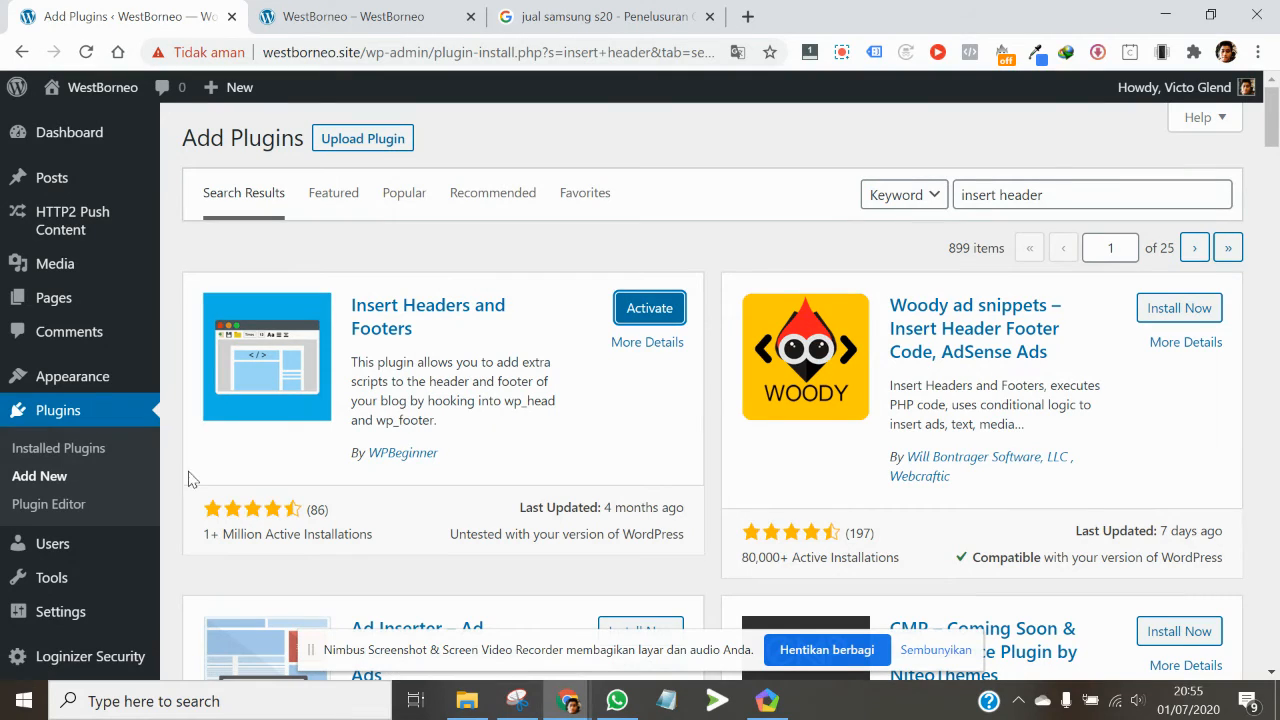
# Bulk-activate the AMP, Classic Editor, Elementor, Insert Headers and Footers and Yoast SEO plugins from the installed plugins list.
pyautogui.click(83, 452)
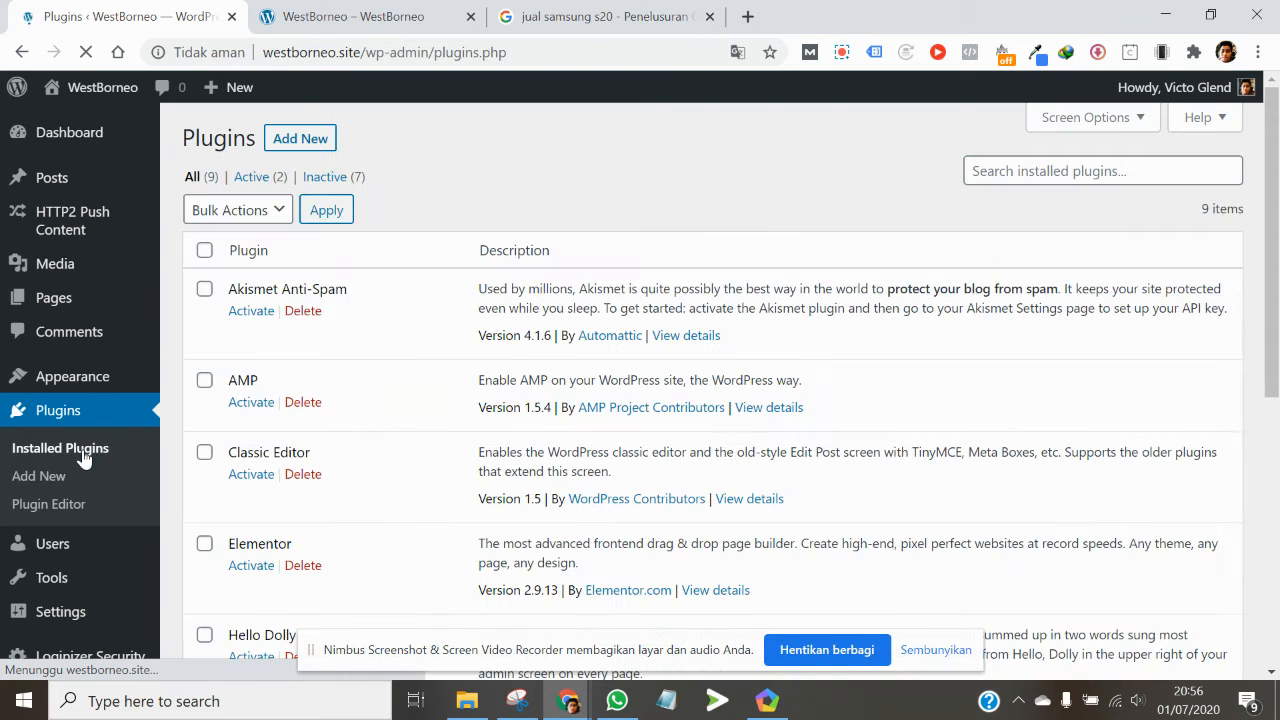
pyautogui.scroll(-1, 246, 374)
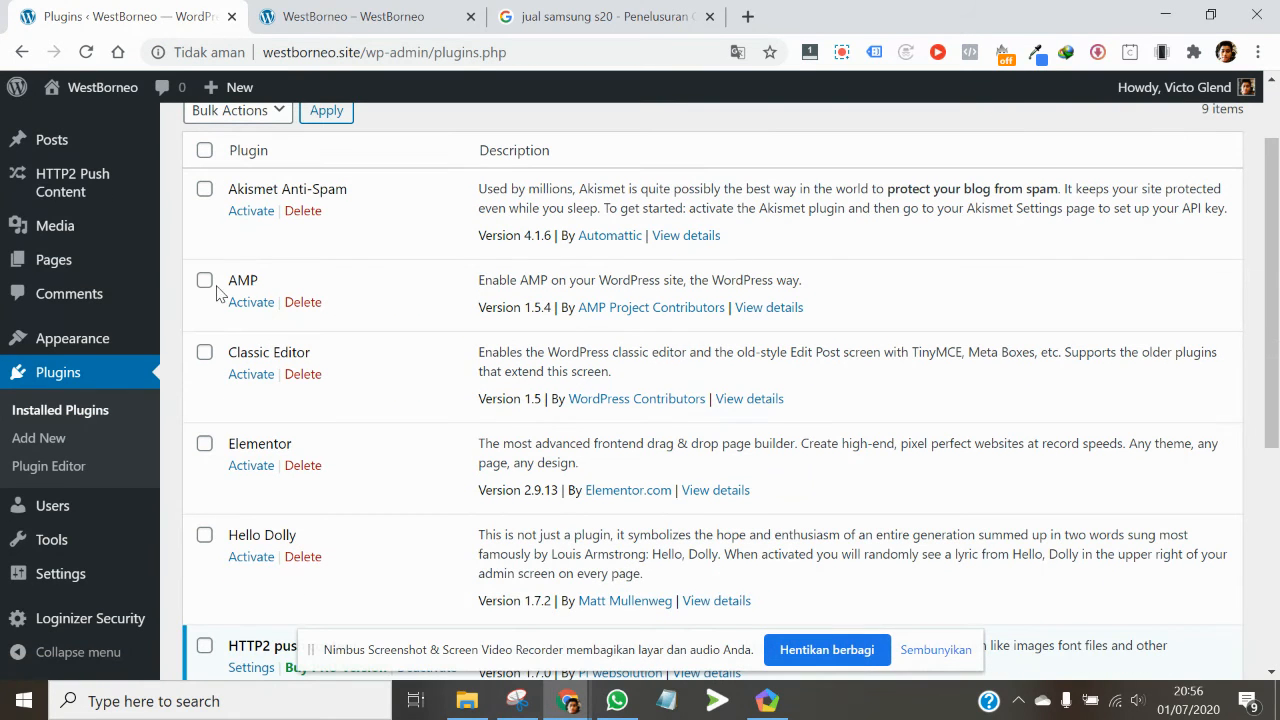
pyautogui.click(205, 283)
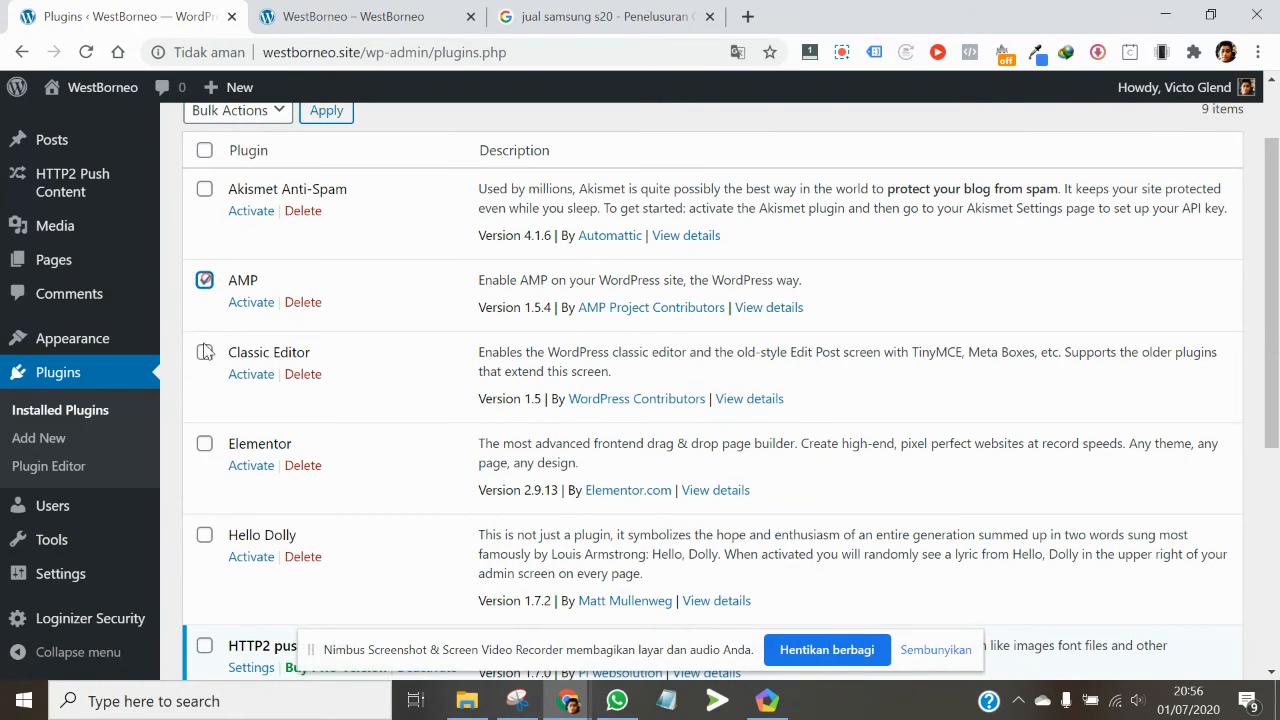
pyautogui.click(205, 445)
pyautogui.click(204, 355)
pyautogui.scroll(-3, 210, 430)
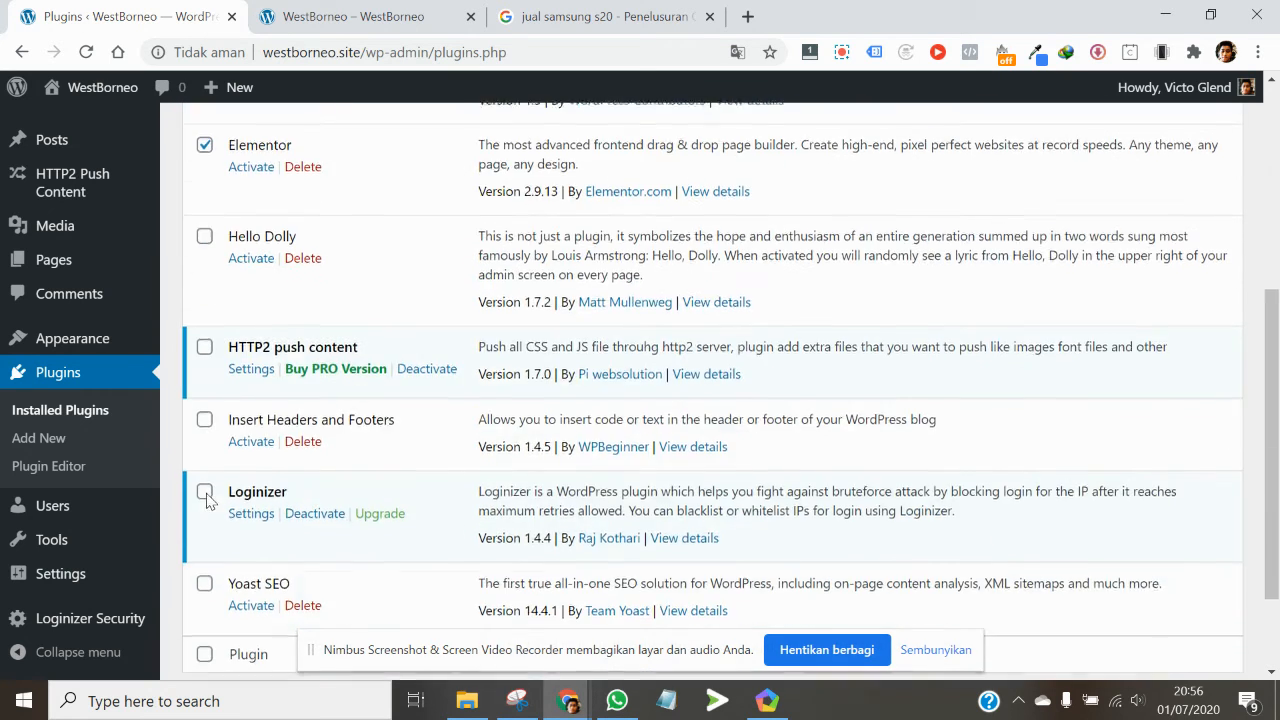
pyautogui.click(204, 418)
pyautogui.scroll(-1, 205, 467)
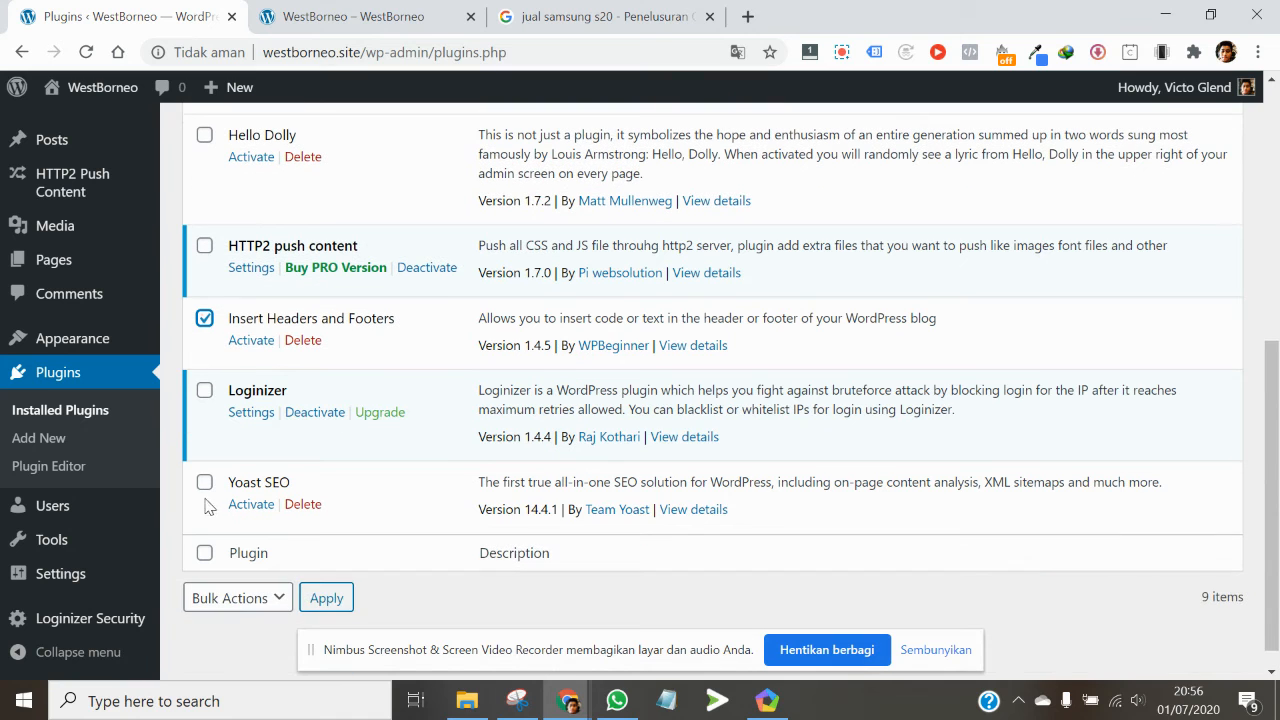
pyautogui.click(204, 485)
pyautogui.scroll(5, 280, 463)
pyautogui.click(257, 211)
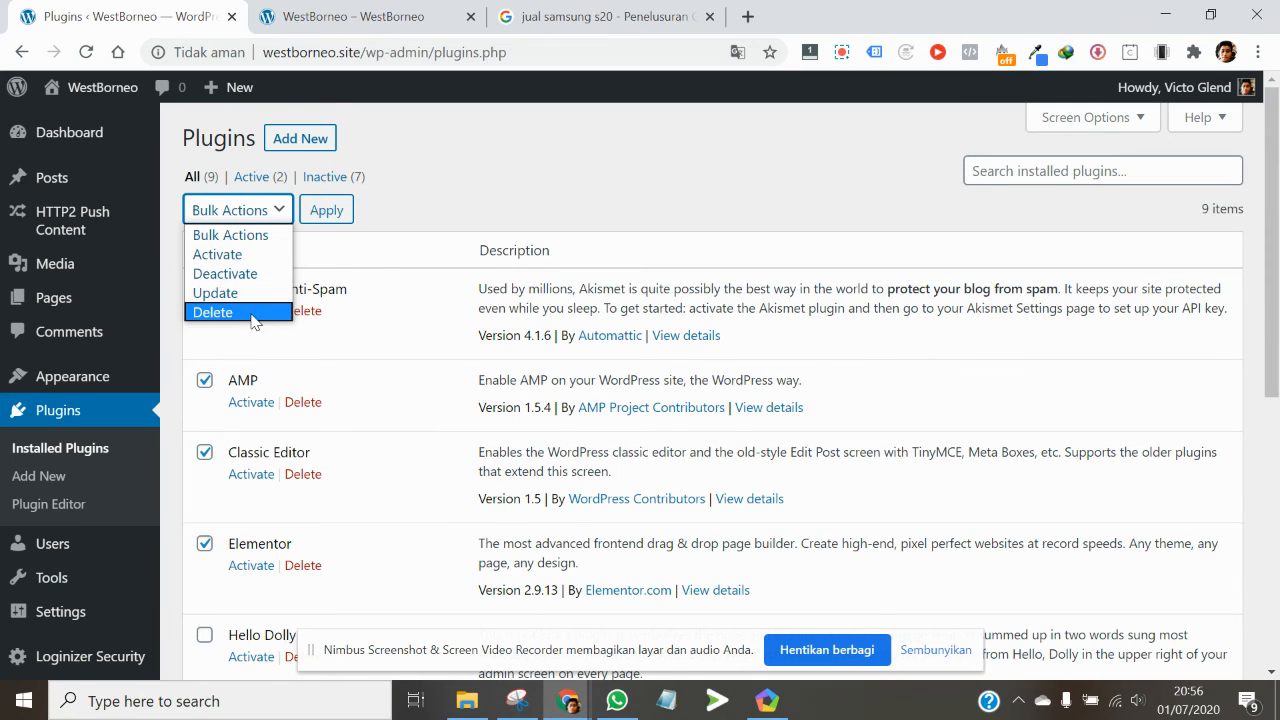
pyautogui.click(224, 256)
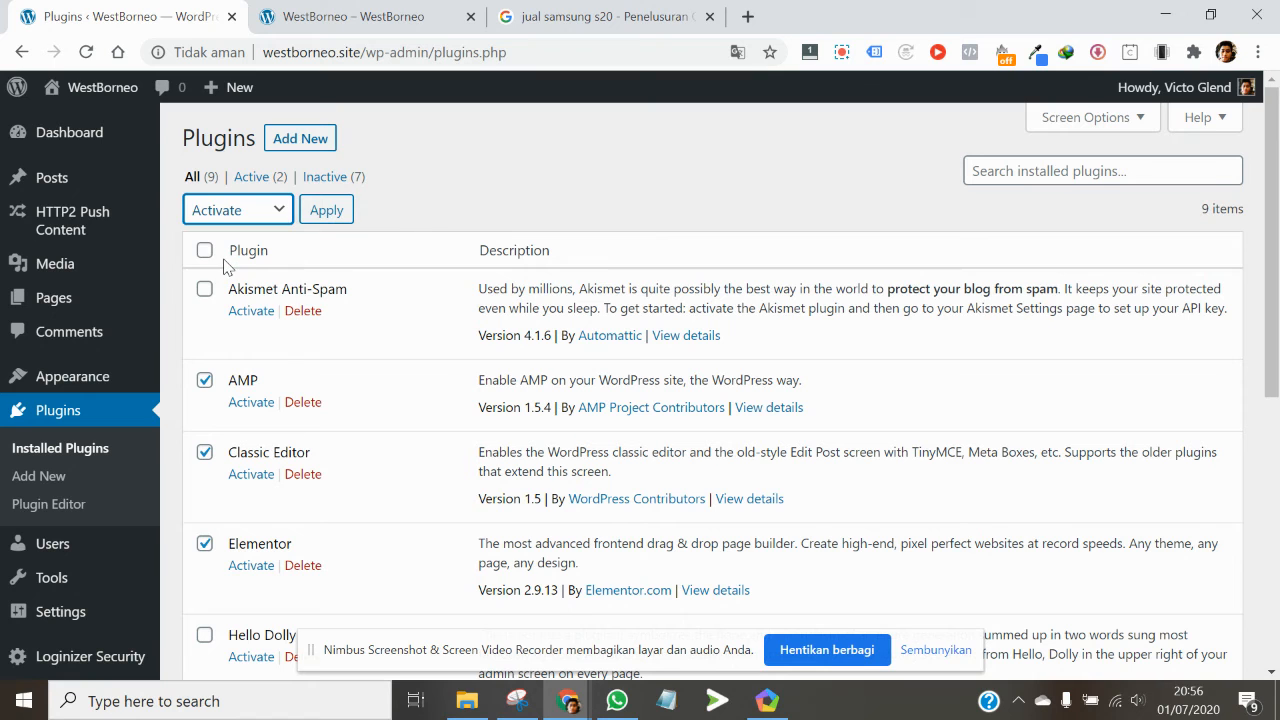
pyautogui.click(327, 212)
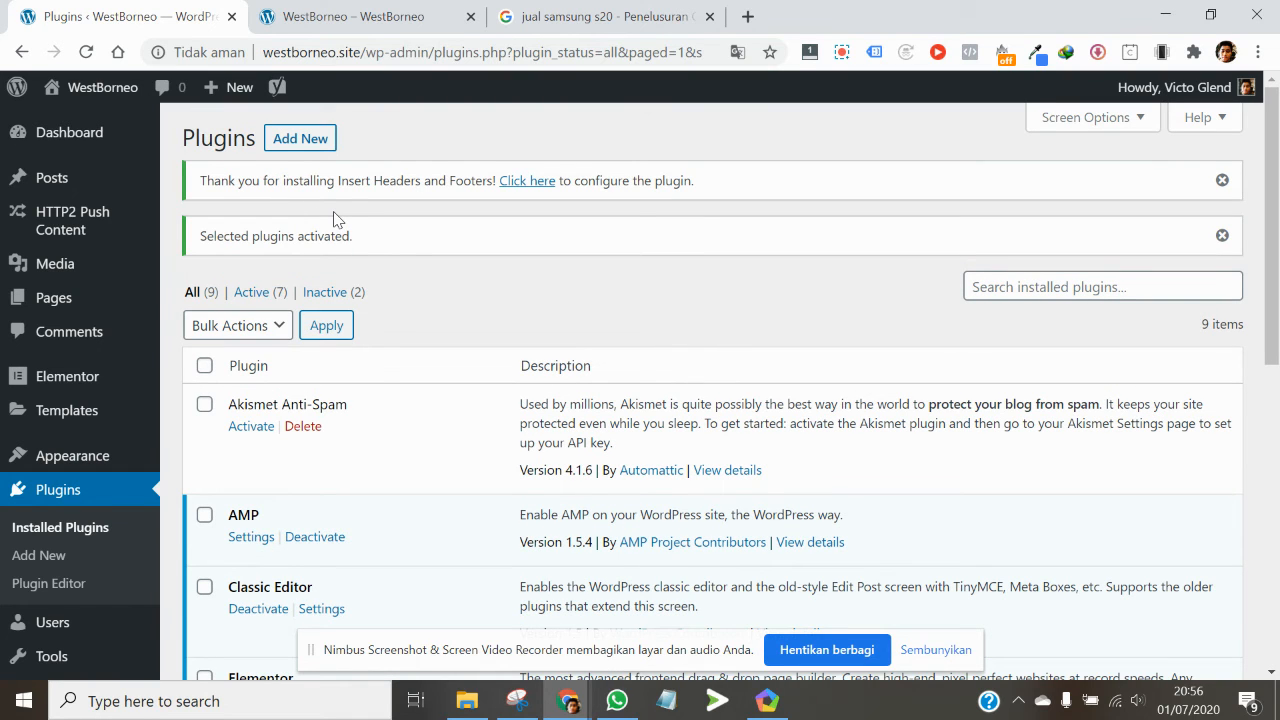
# Open a new post to look over the classic editor and its Yoast SEO section, and return to the dashboard.
pyautogui.click(56, 180)
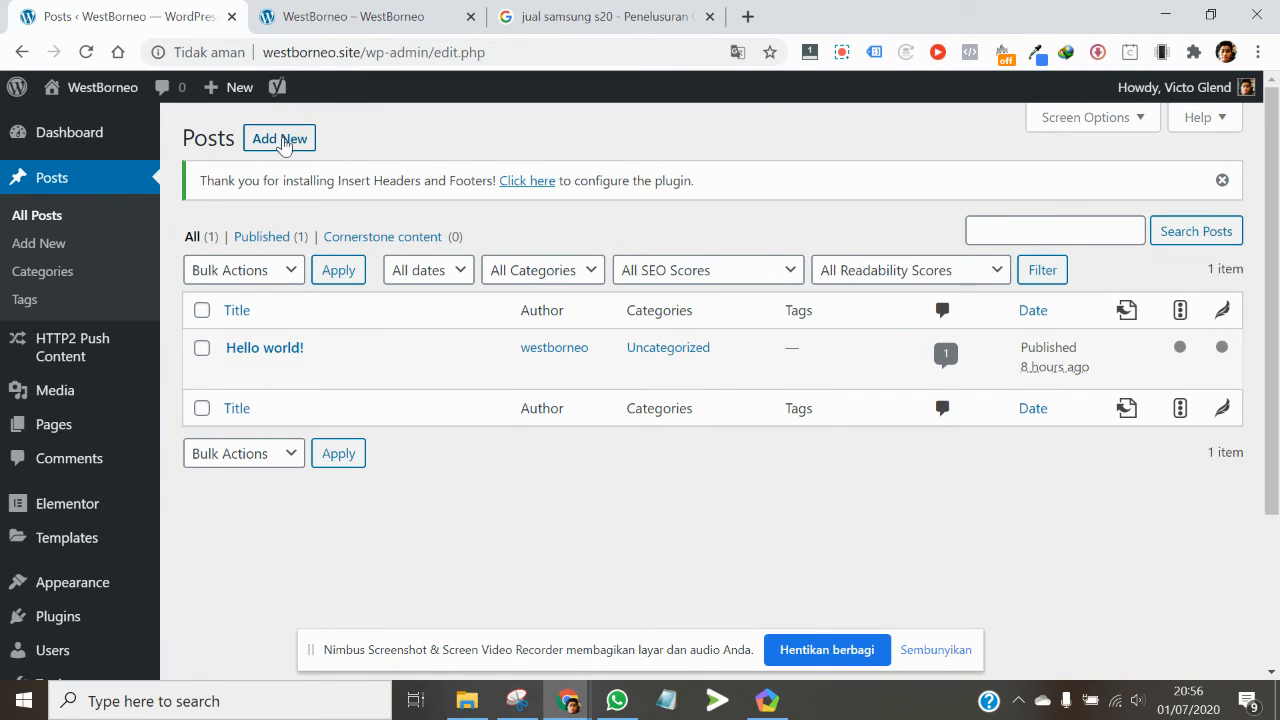
pyautogui.click(284, 141)
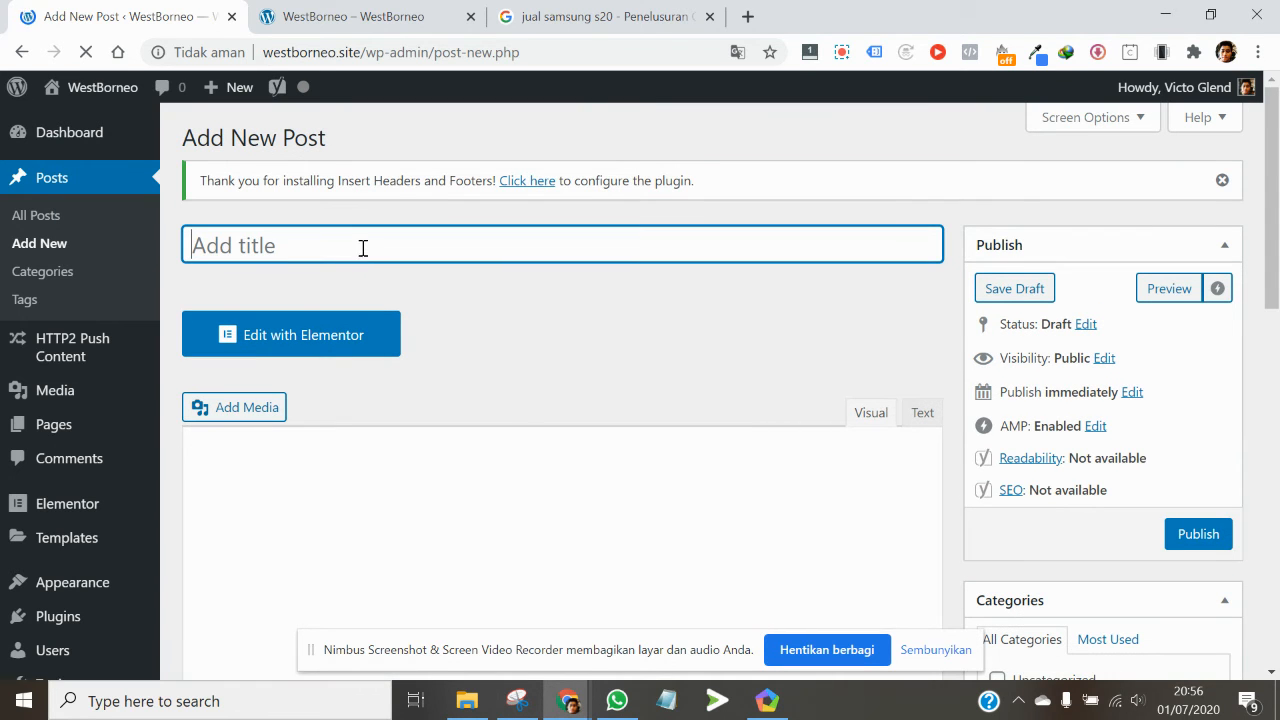
pyautogui.scroll(-7, 362, 256)
pyautogui.scroll(-4, 362, 256)
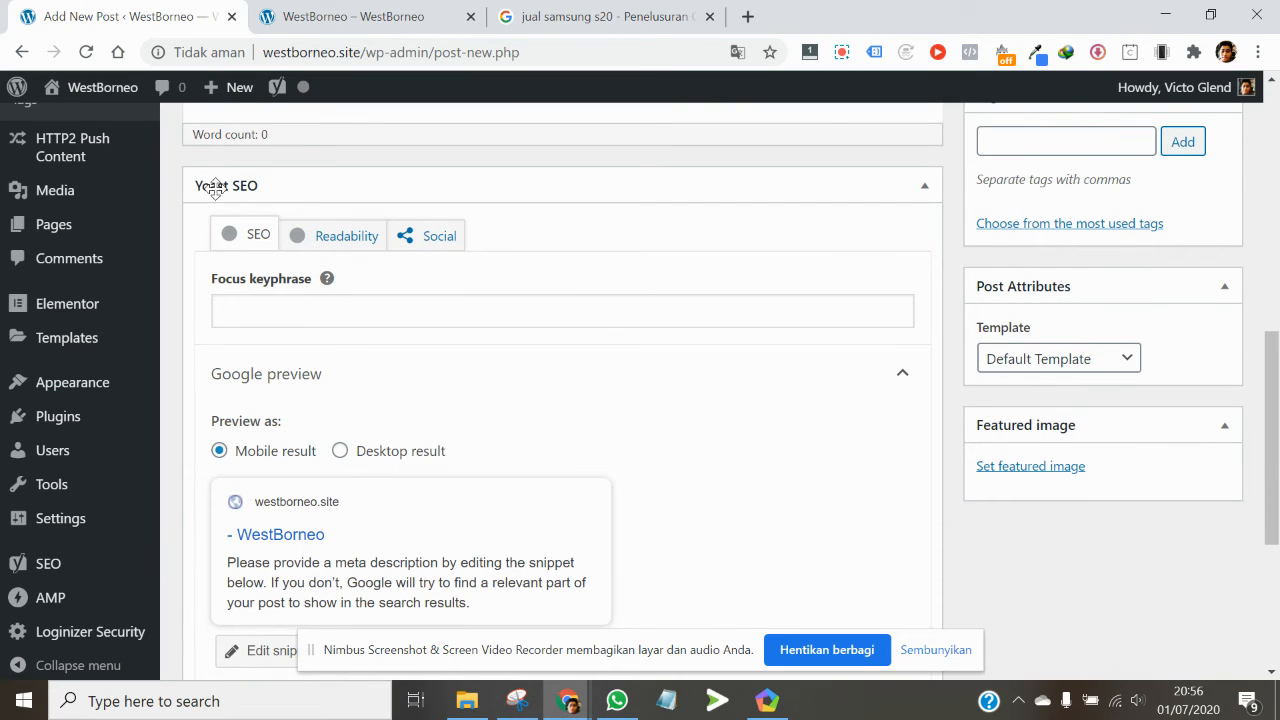
pyautogui.scroll(-2, 427, 314)
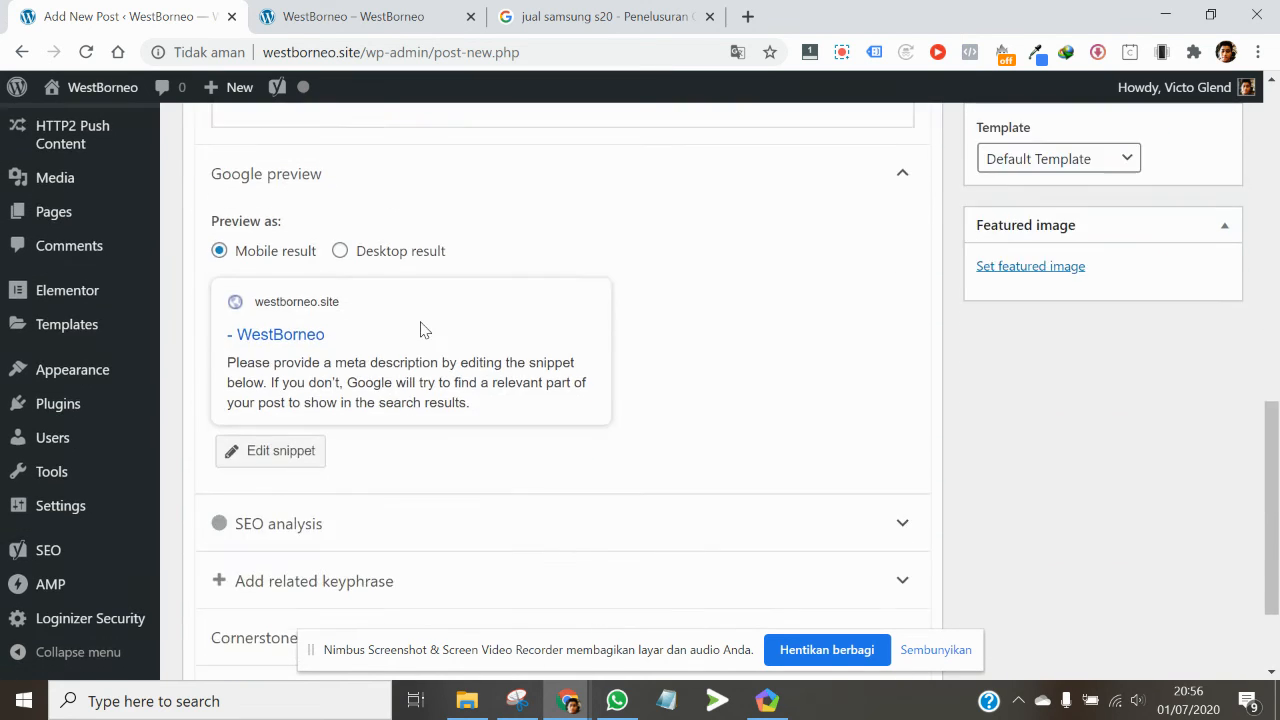
pyautogui.scroll(3, 418, 330)
pyautogui.scroll(3, 409, 325)
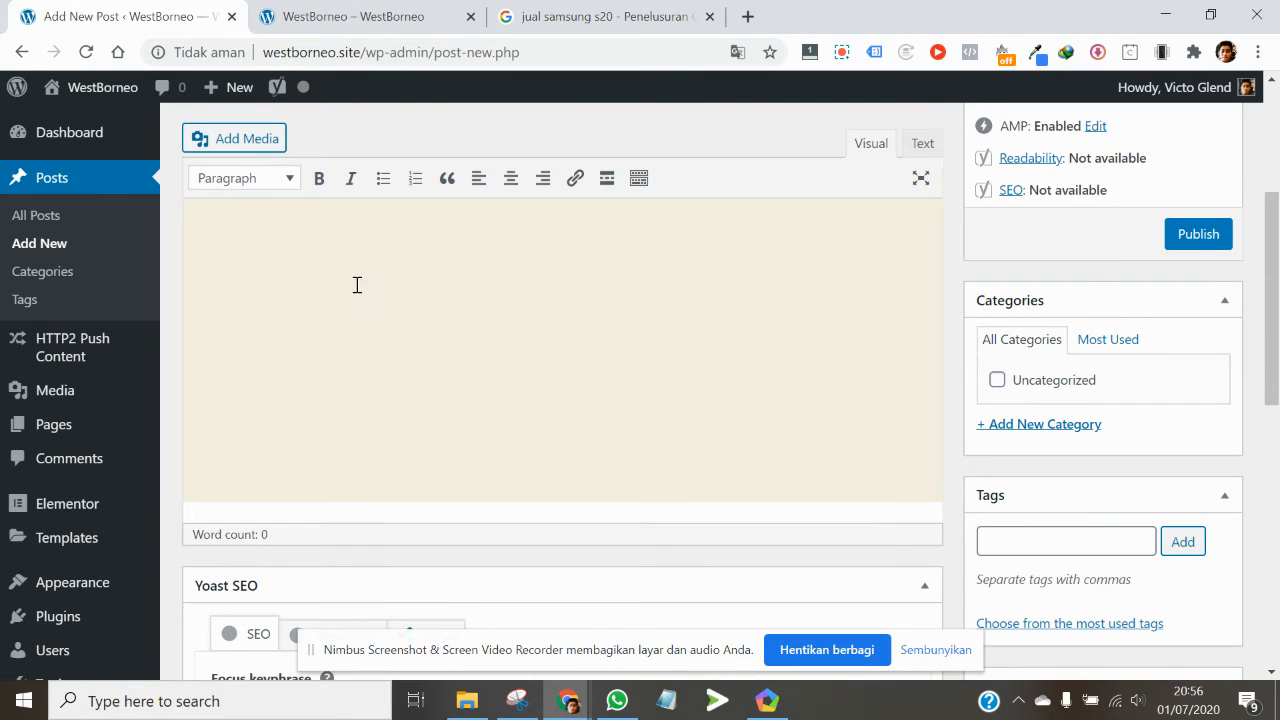
pyautogui.moveTo(100, 150)
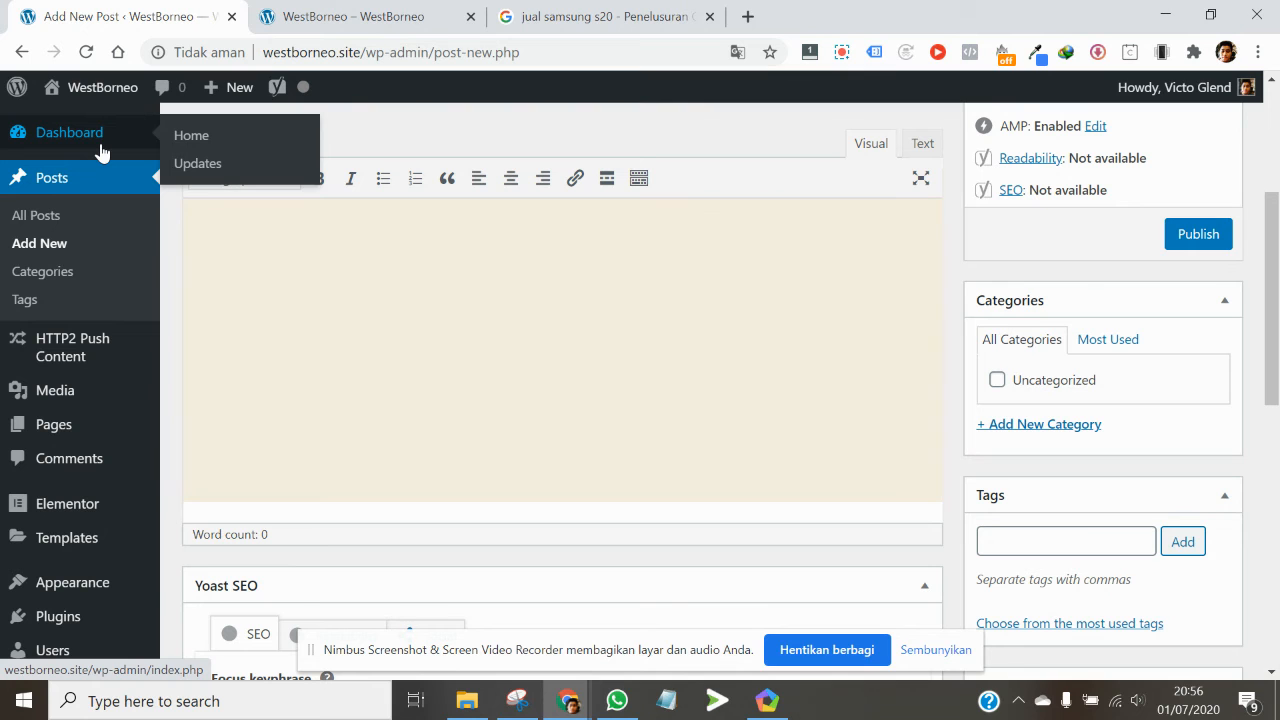
pyautogui.click(100, 150)
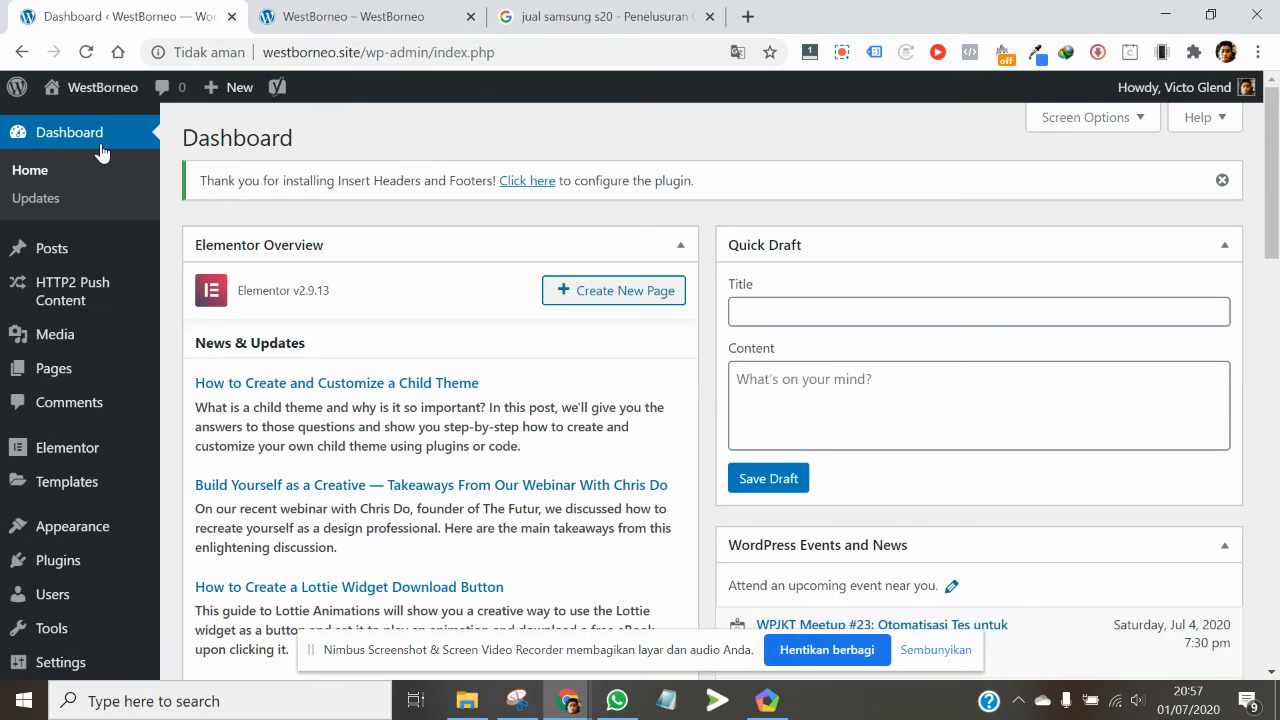
# Copy the address westborneo.site from the site's front page and open it in a new incognito window.
pyautogui.click(323, 14)
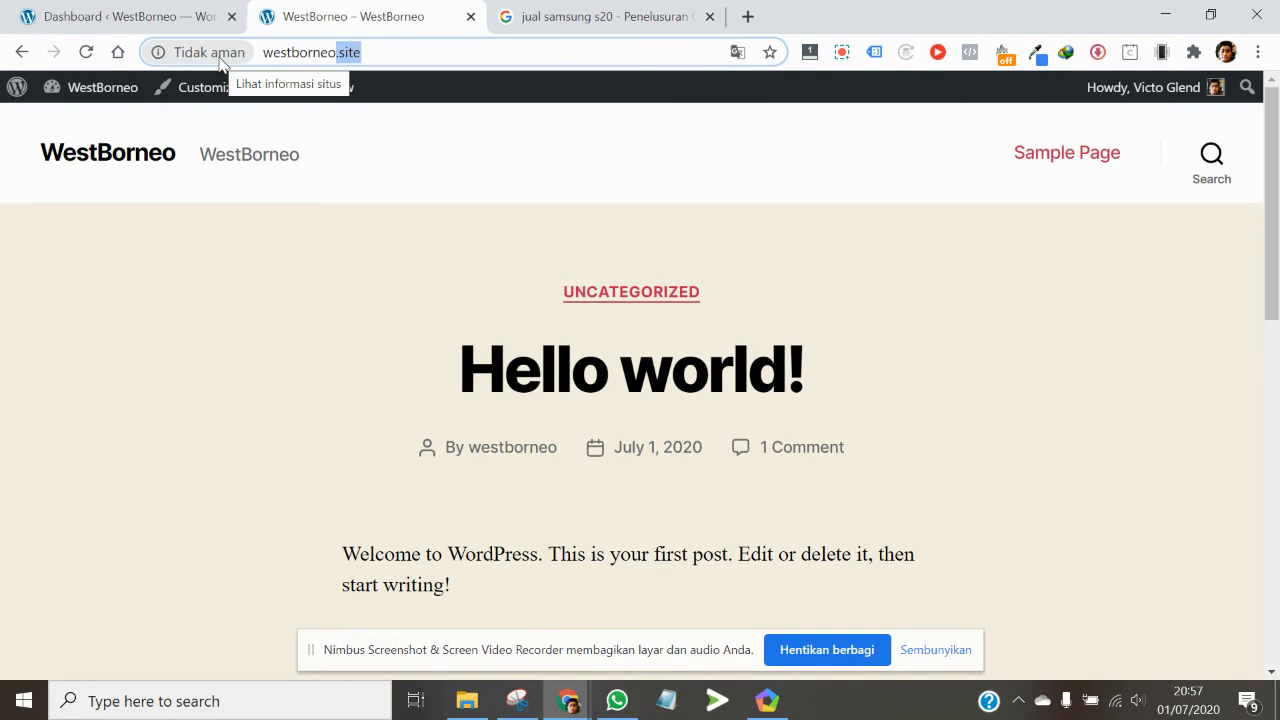
pyautogui.click(403, 53)
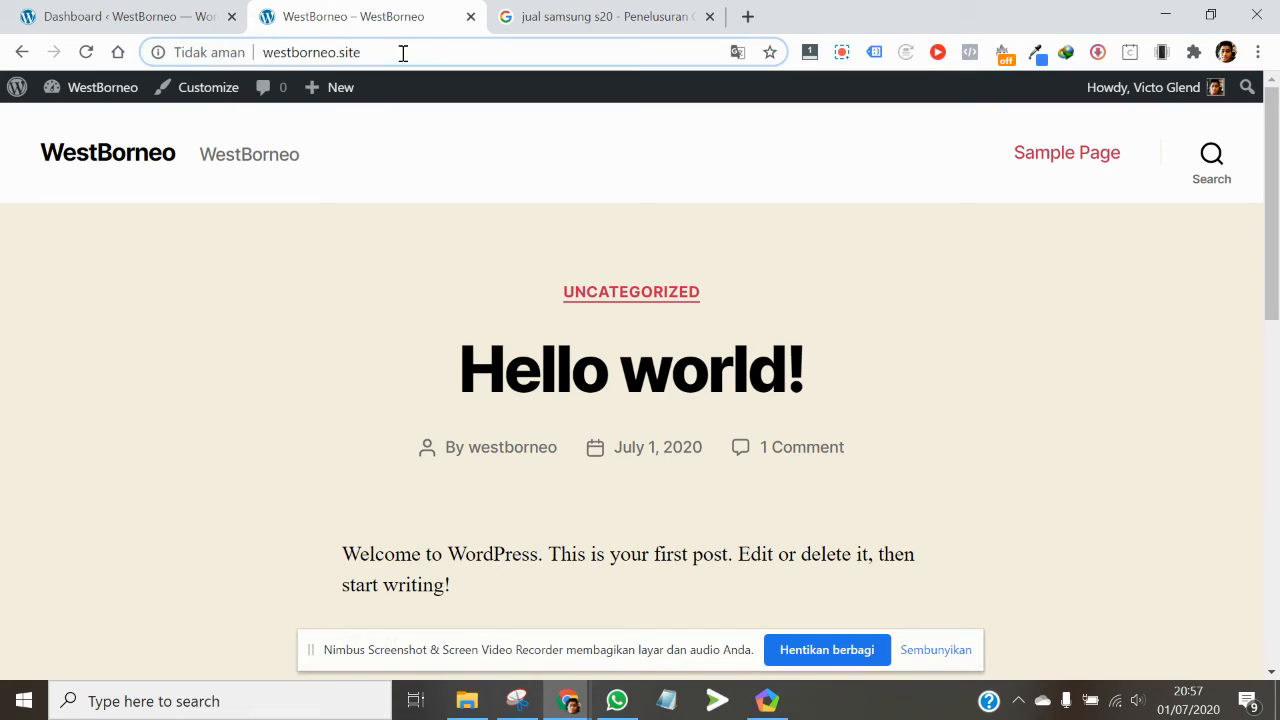
pyautogui.doubleClick(402, 53)
pyautogui.hotkey('ctrl', 'c')
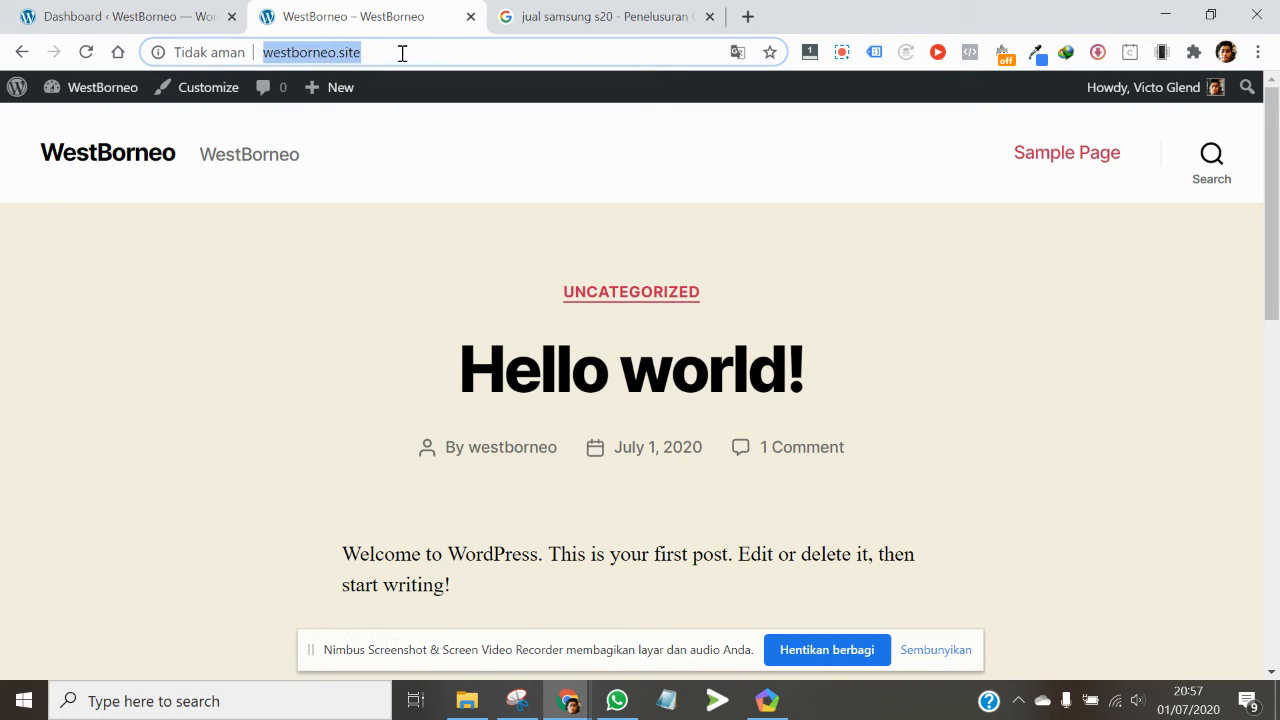
pyautogui.click(1257, 54)
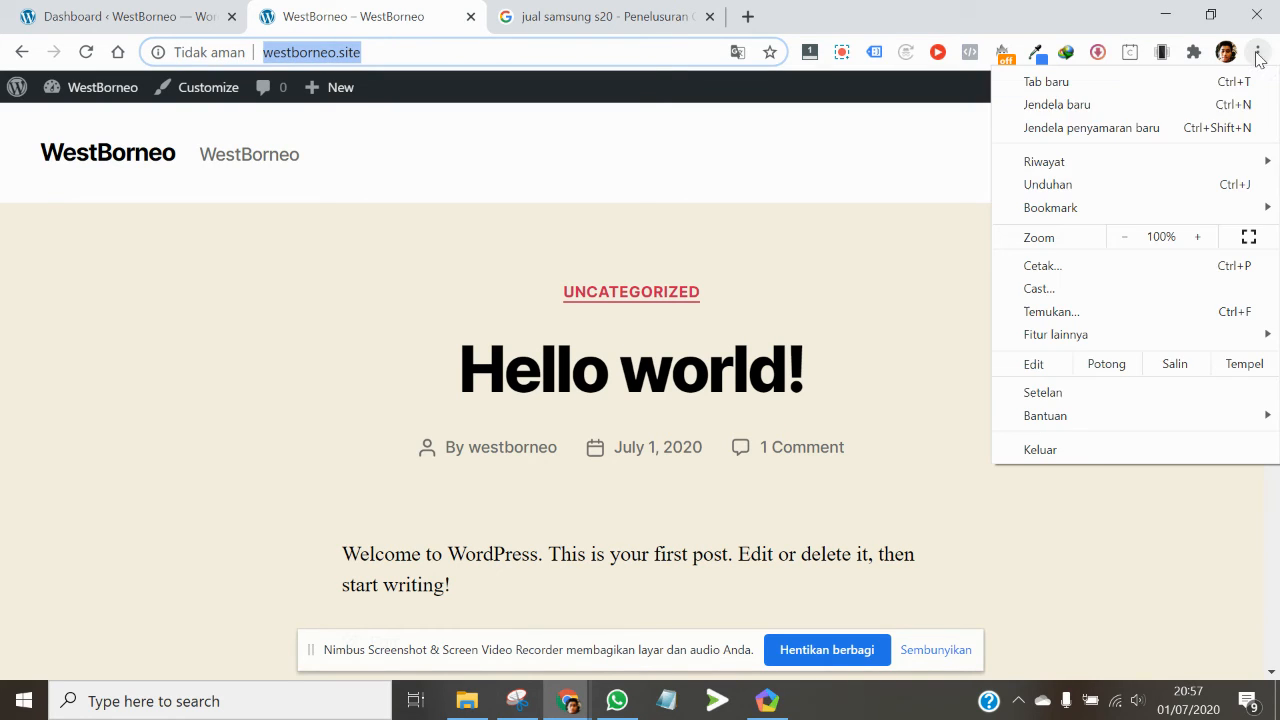
pyautogui.click(1100, 136)
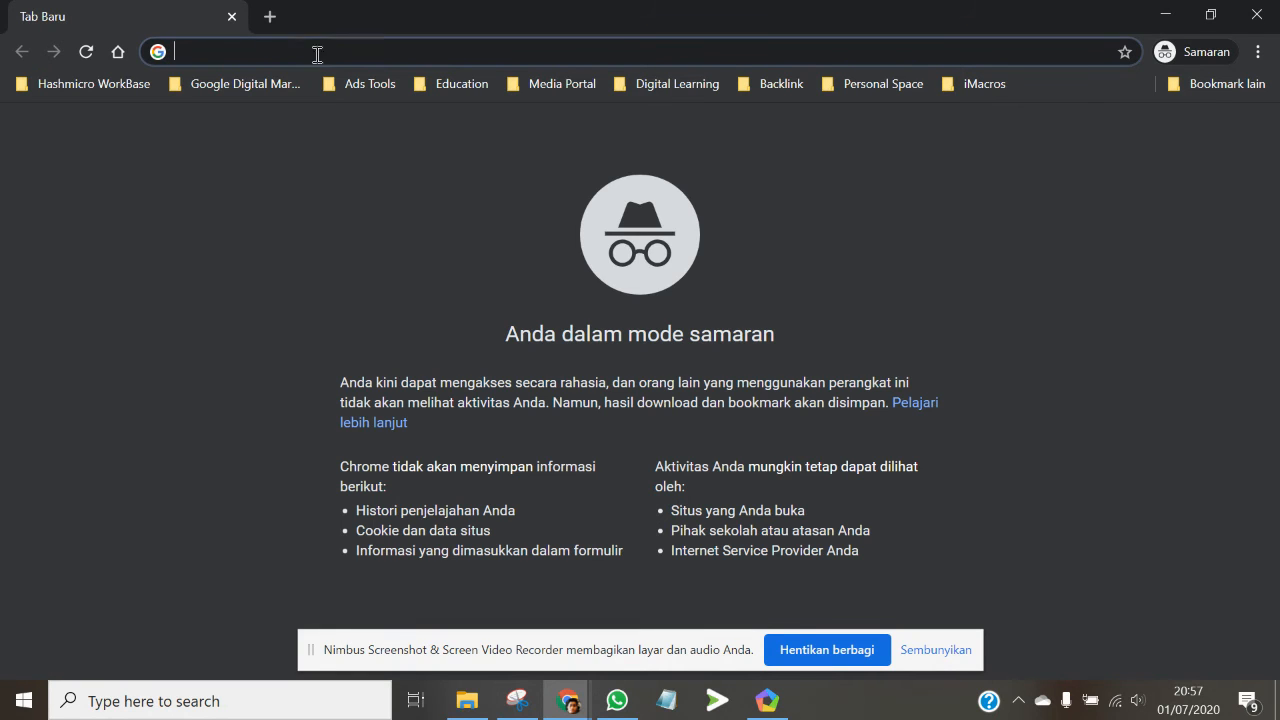
pyautogui.hotkey('ctrl', 'v')
pyautogui.press('Return')
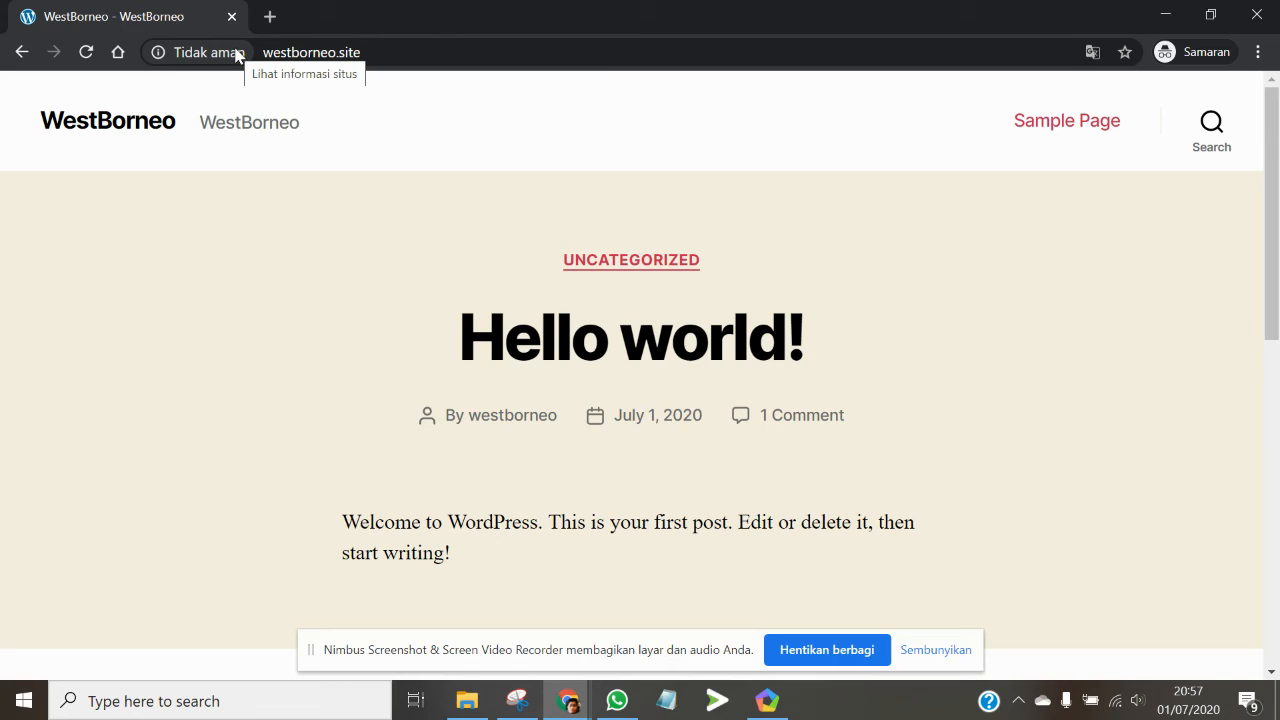
# View and close the connection security information for westborneo.site, and select the site's address.
pyautogui.click(238, 55)
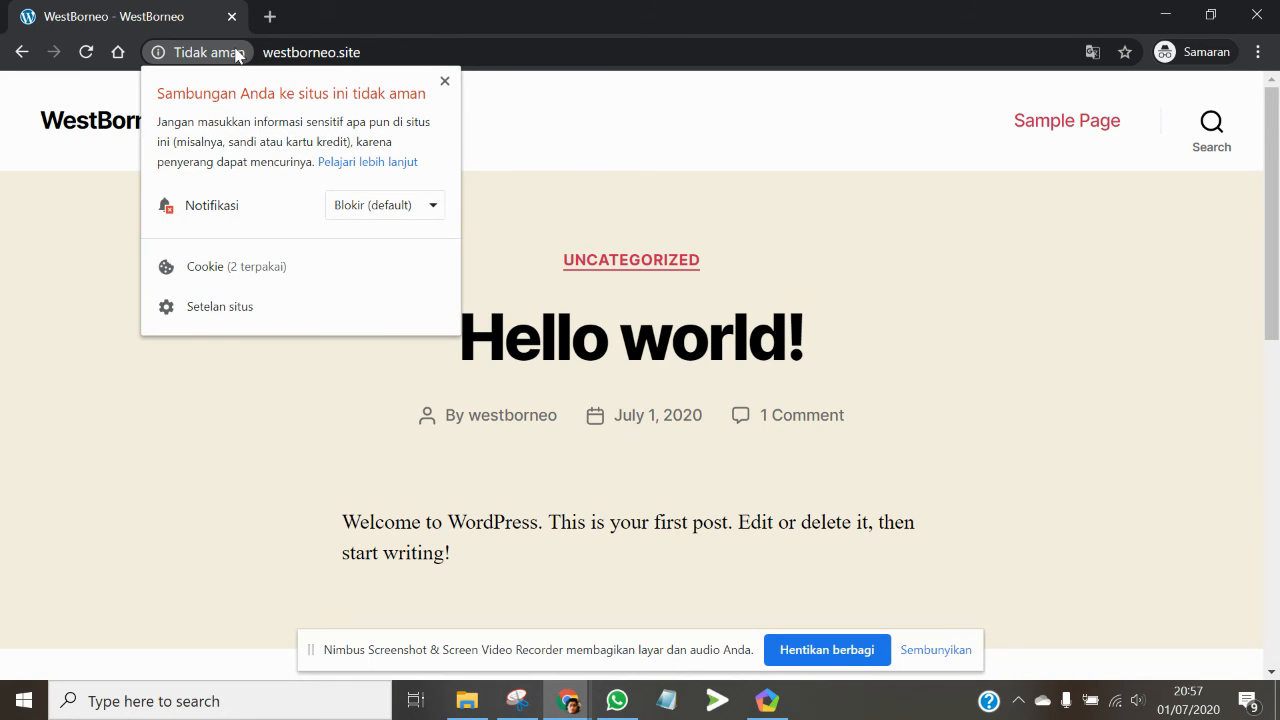
pyautogui.click(445, 81)
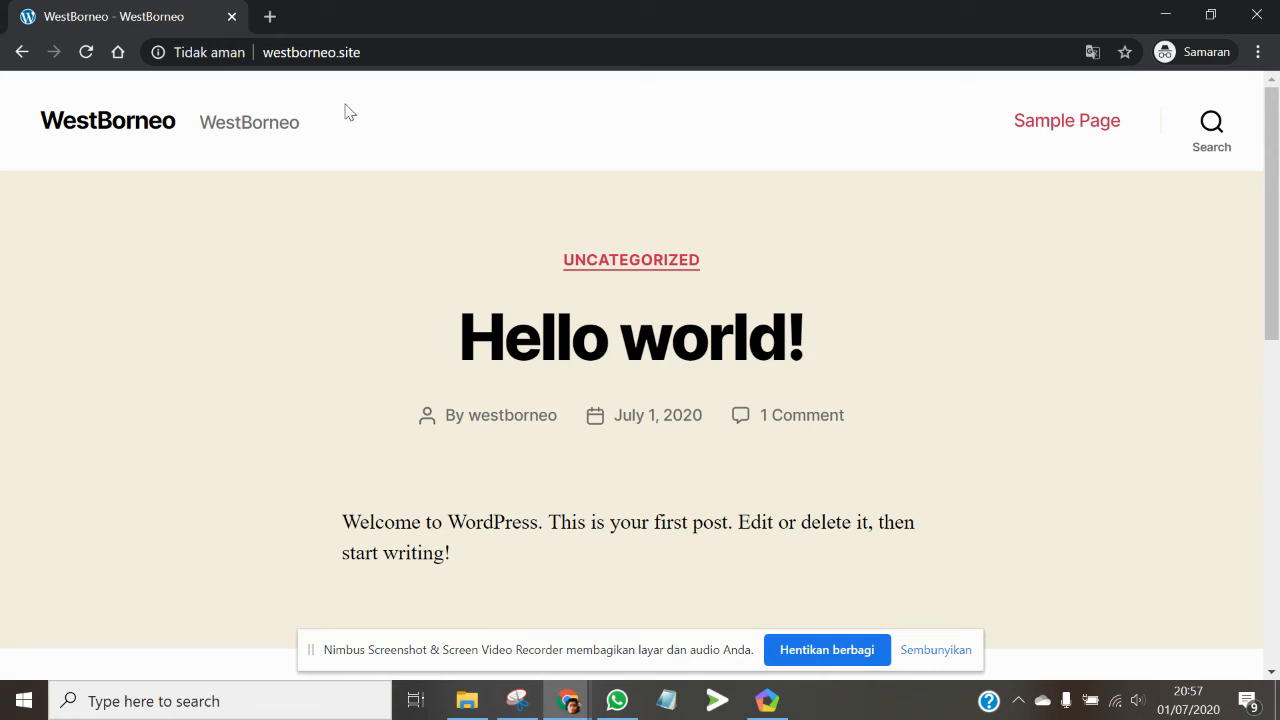
pyautogui.click(278, 56)
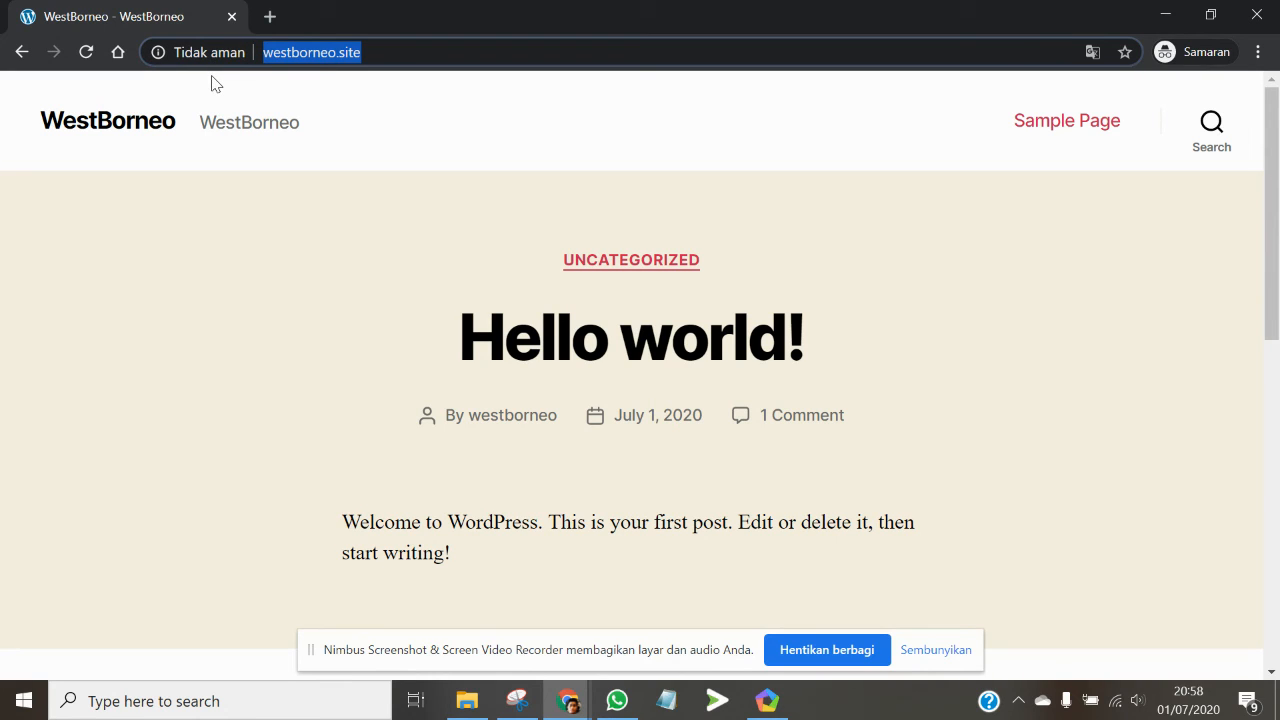
# Open hashmicro.com in a new incognito tab and compare its connection indicator with the one for westborneo.site.
pyautogui.click(270, 17)
pyautogui.write('hashmicro.com')
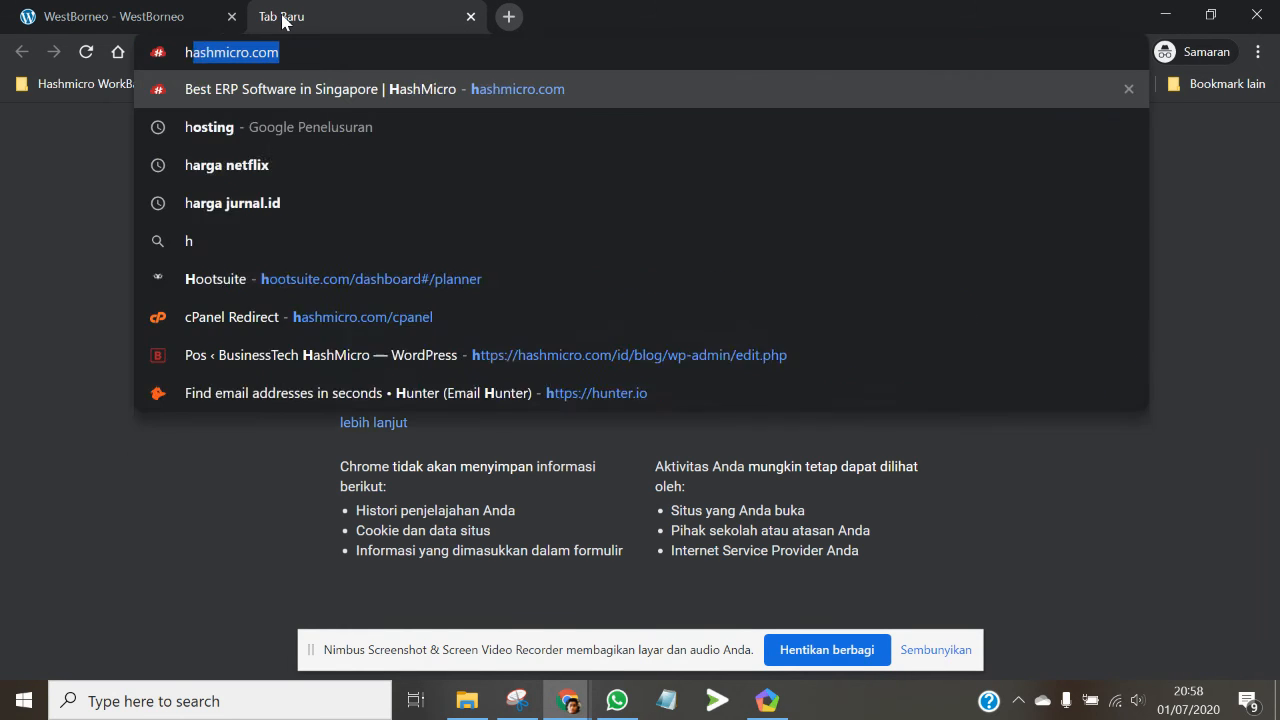
pyautogui.press('Return')
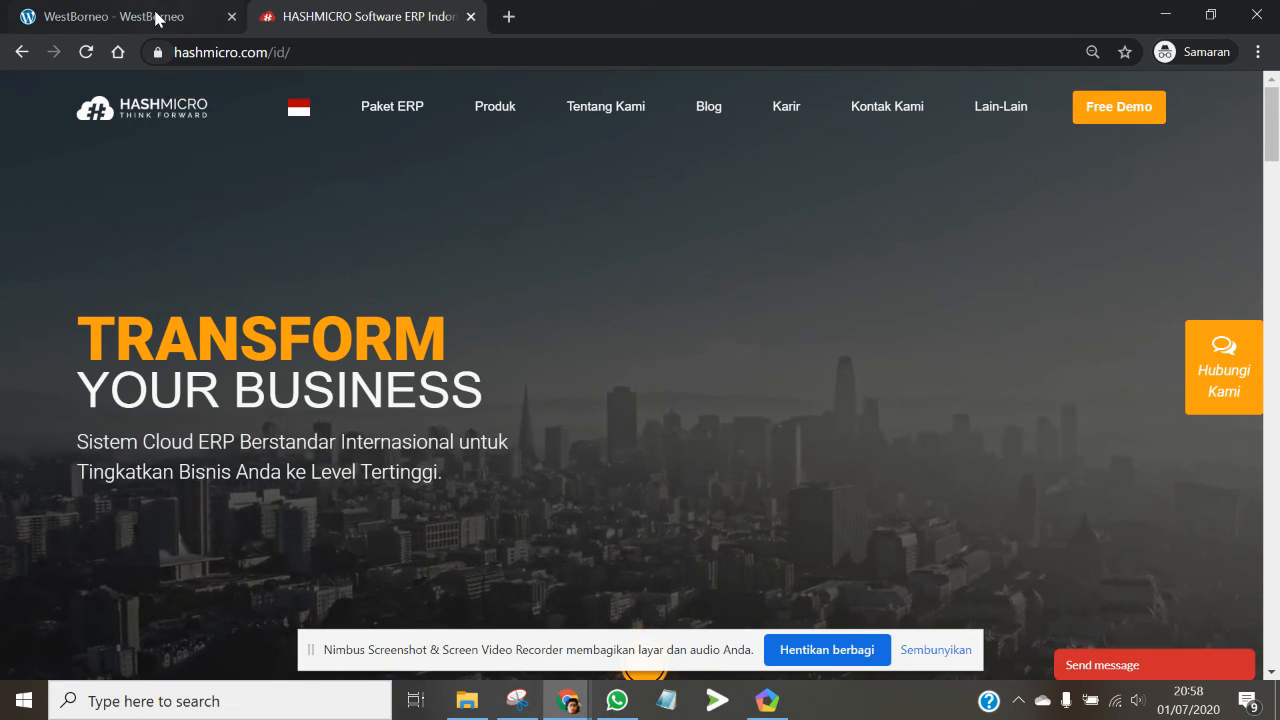
pyautogui.click(158, 16)
pyautogui.hotkey('ctrl', 'Tab')
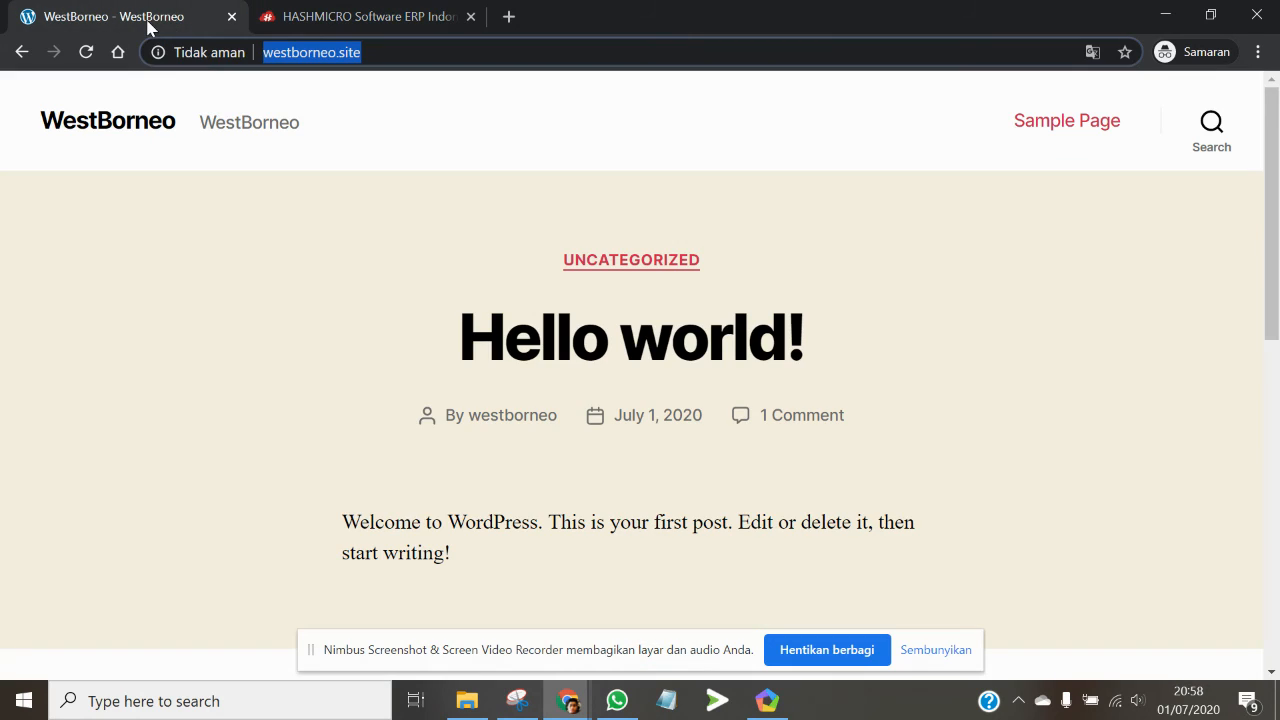
pyautogui.click(148, 22)
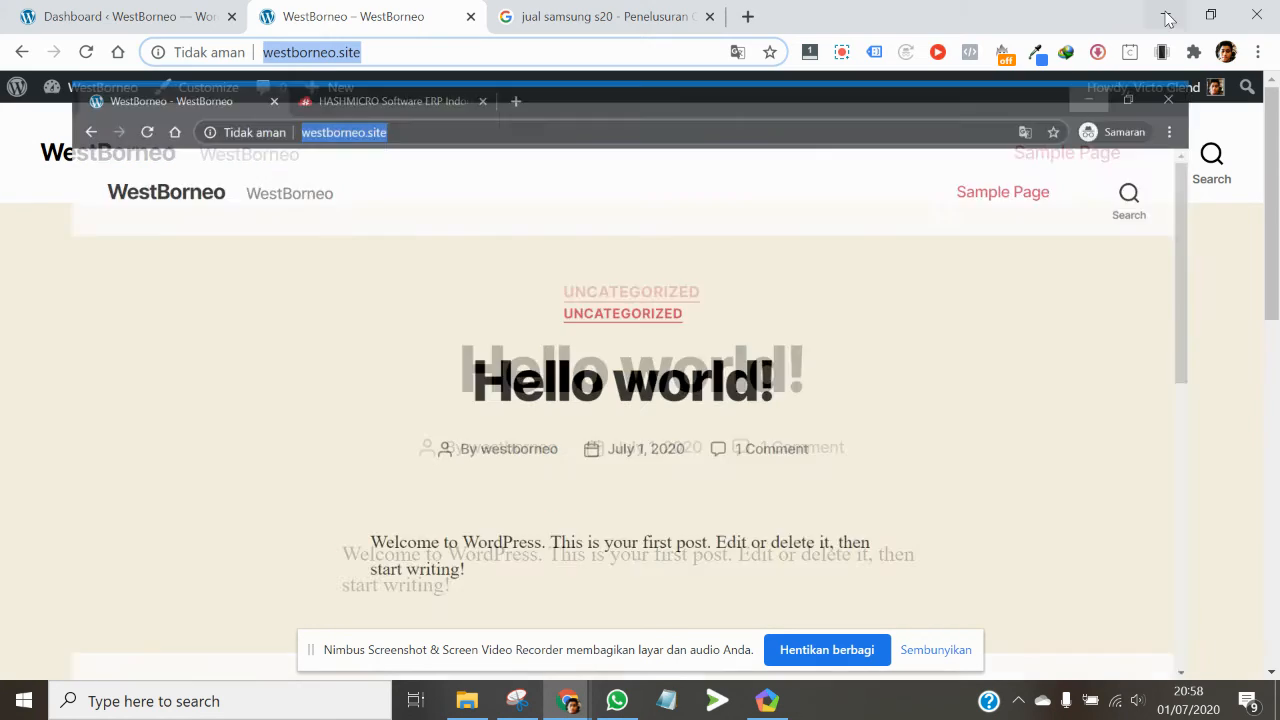
# Minimize the incognito window, return to the WordPress dashboard and open the list of installed plugins.
pyautogui.click(1160, 15)
pyautogui.click(129, 8)
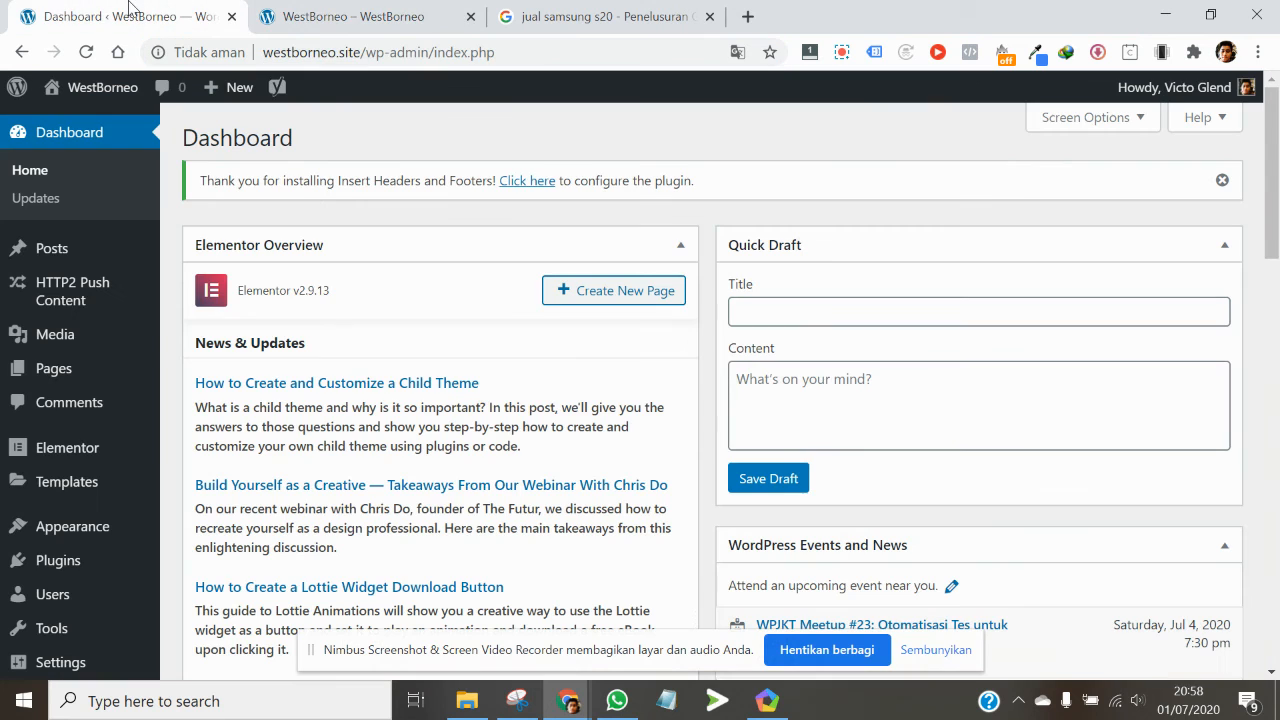
pyautogui.scroll(-4, 579, 376)
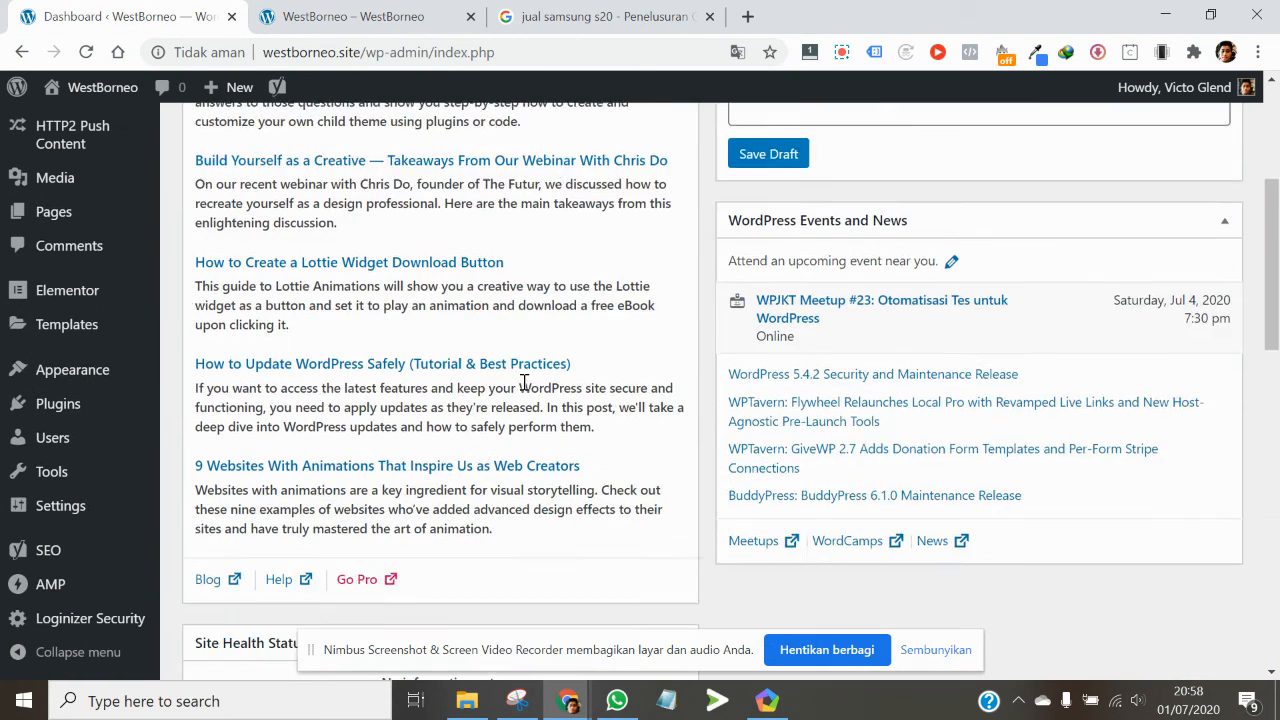
pyautogui.scroll(-3, 507, 388)
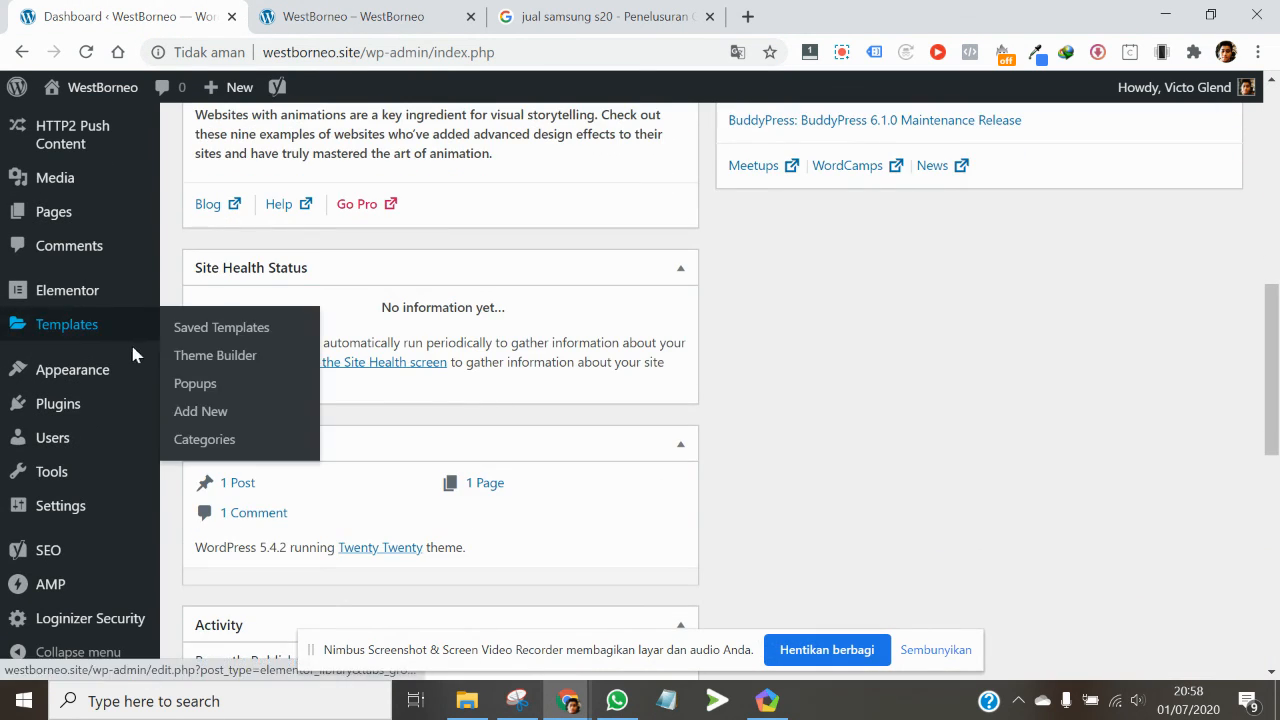
pyautogui.moveTo(89, 361)
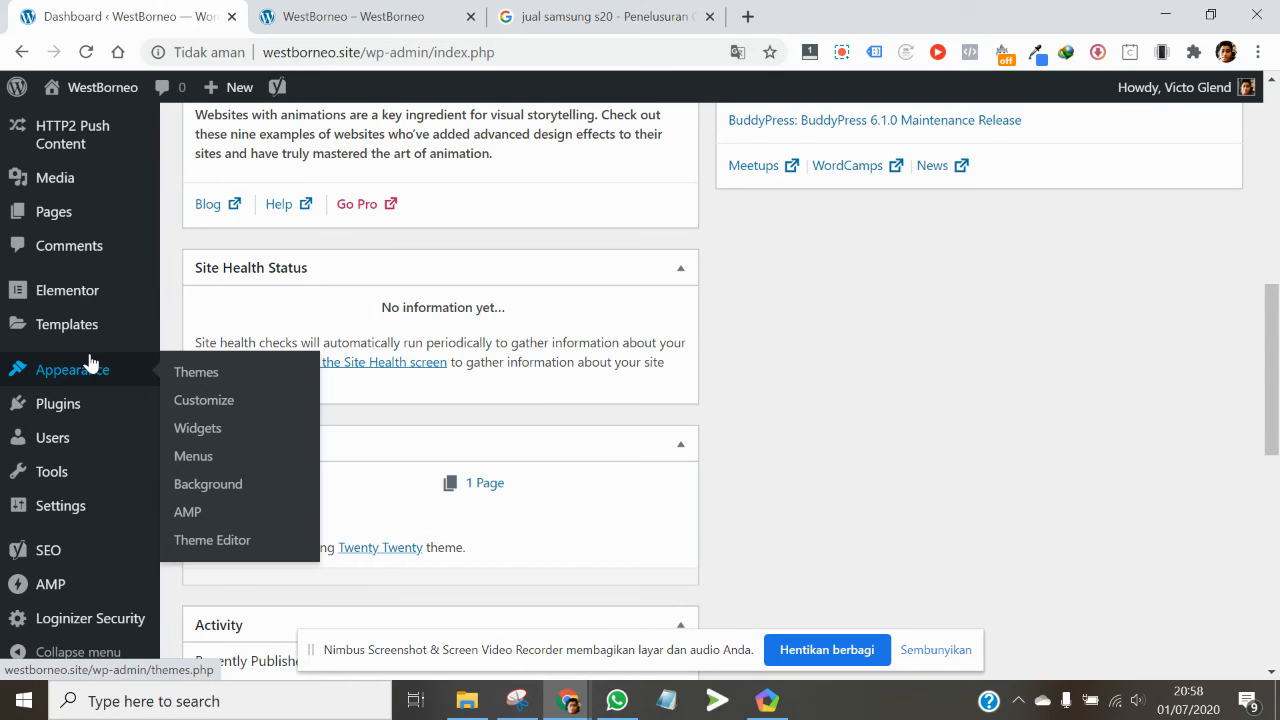
pyautogui.moveTo(74, 409)
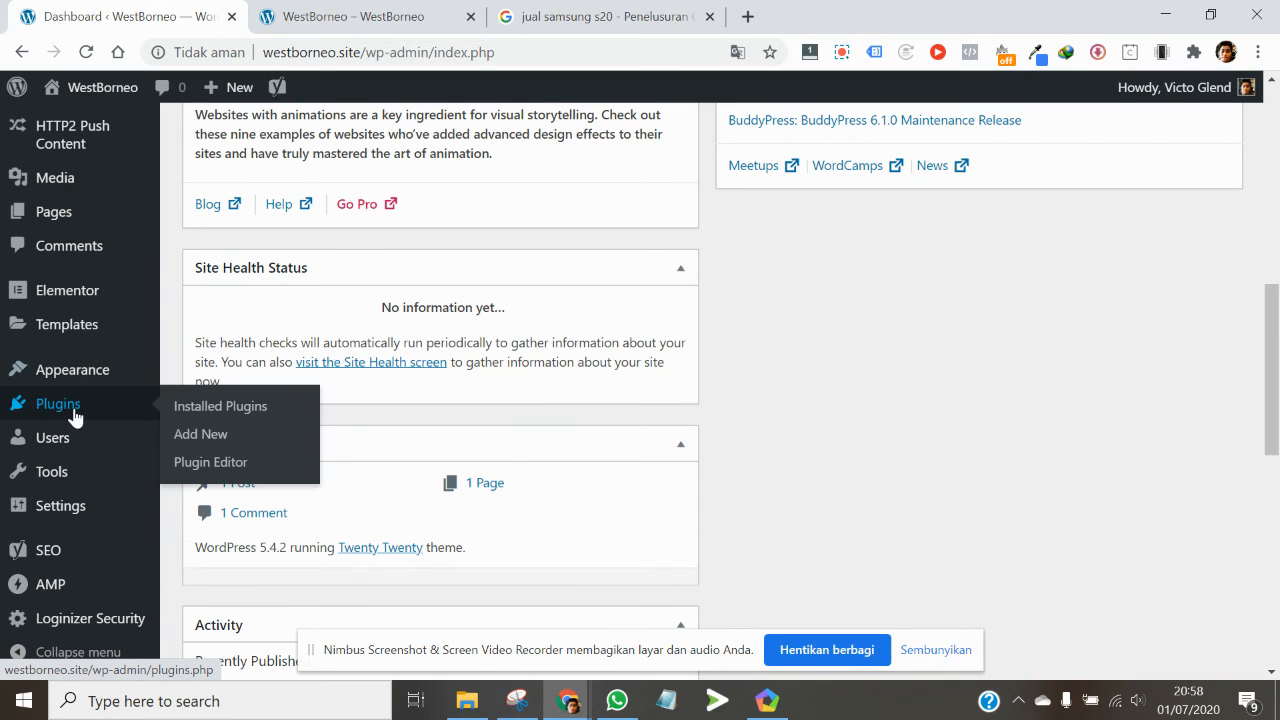
pyautogui.click(205, 410)
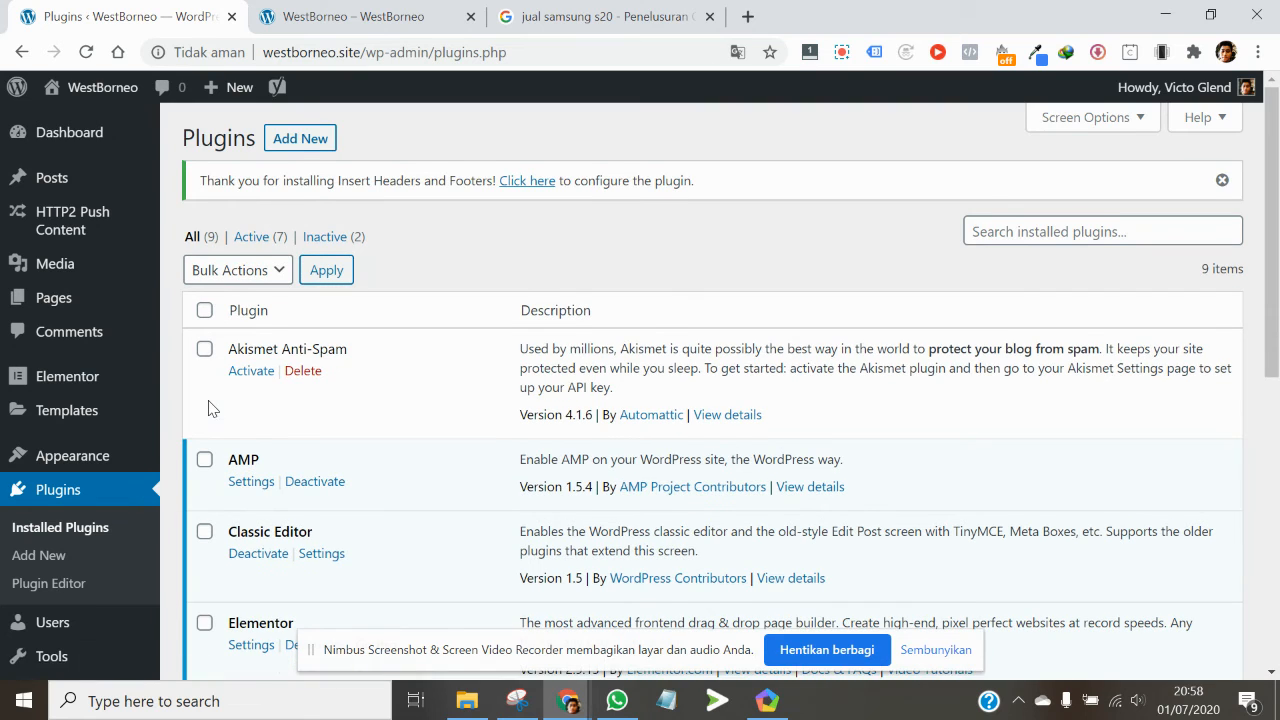
# Review the installed plugins from Akismet Anti-Spam to Yoast SEO, and highlight the AMP plugin's name.
pyautogui.scroll(-2, 205, 412)
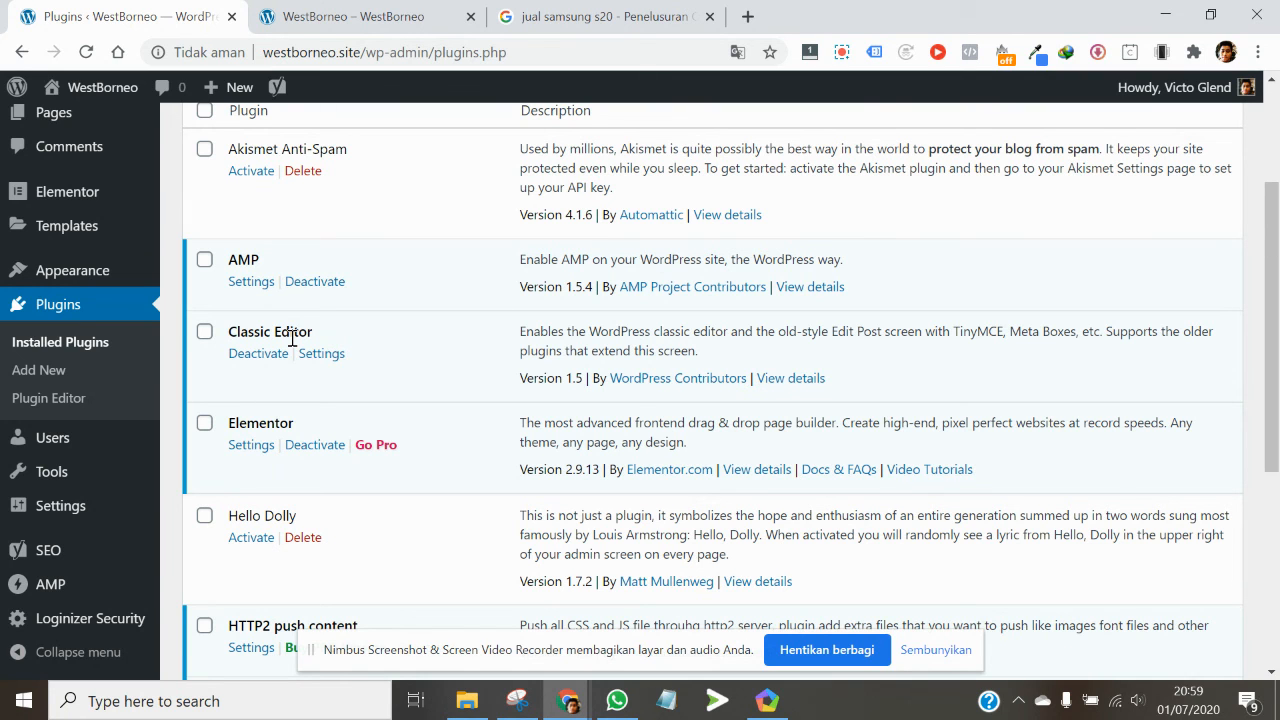
pyautogui.scroll(-1, 275, 352)
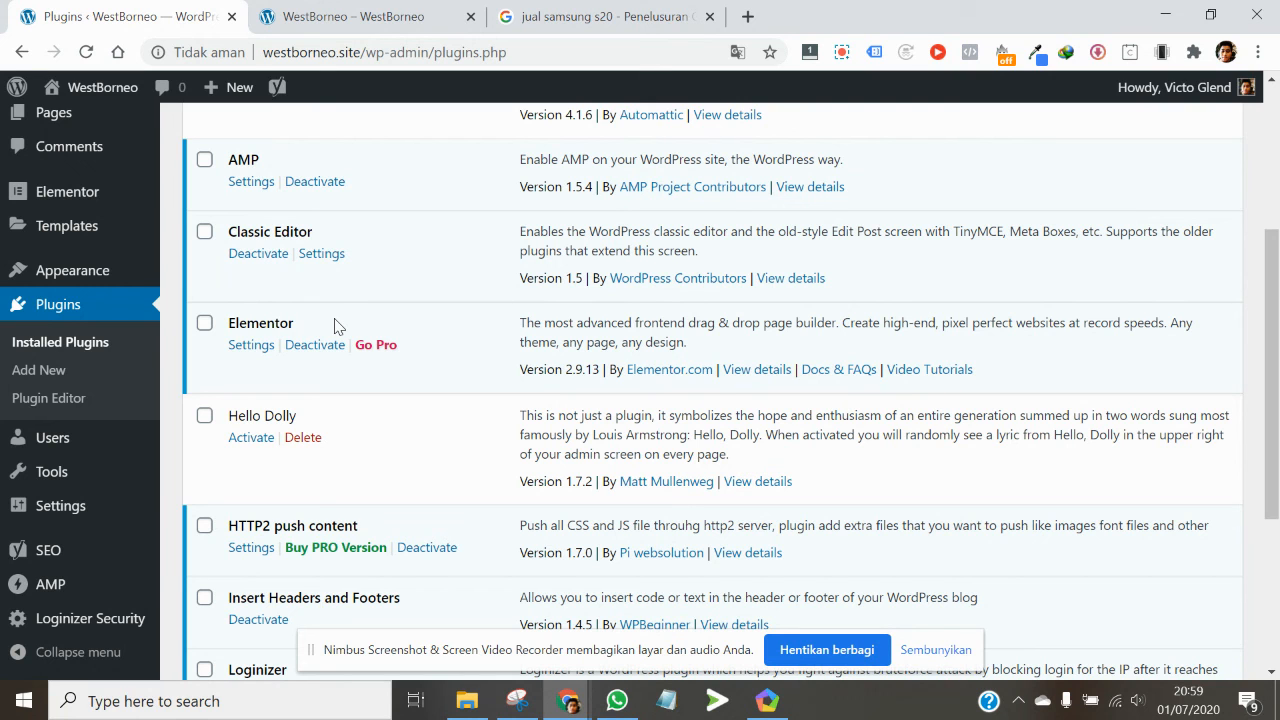
pyautogui.scroll(-2, 335, 326)
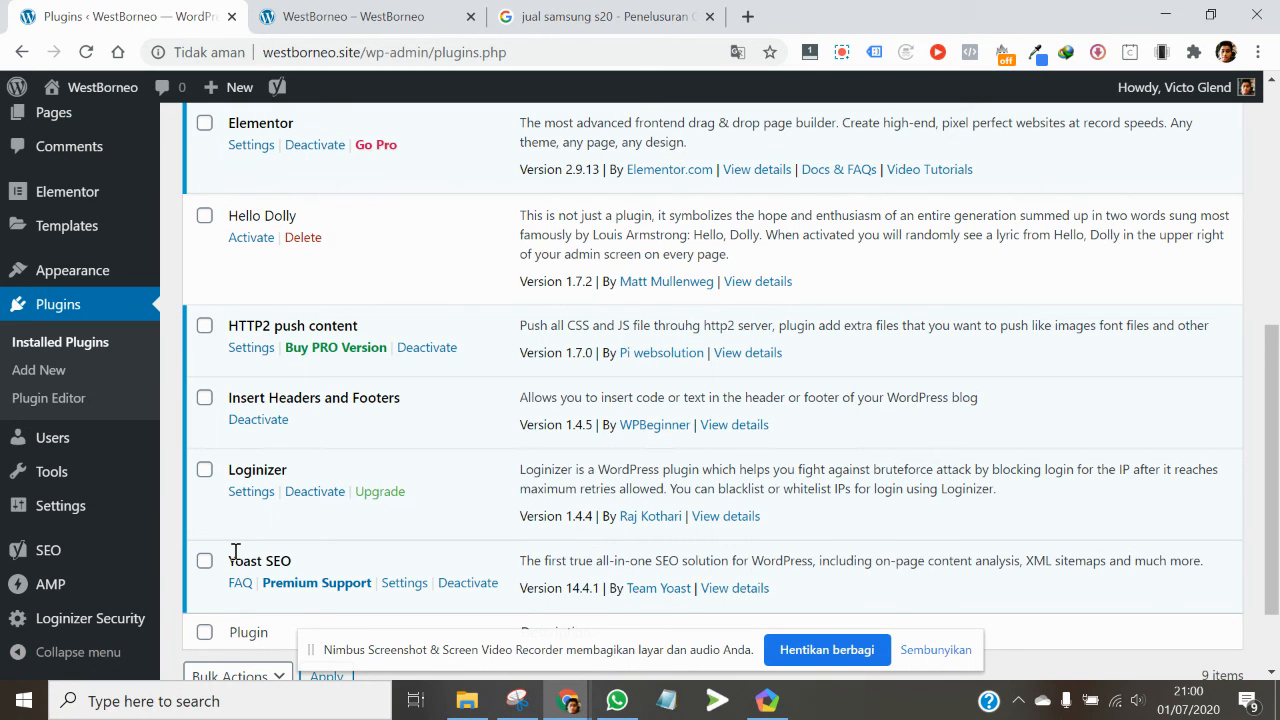
pyautogui.scroll(3, 241, 530)
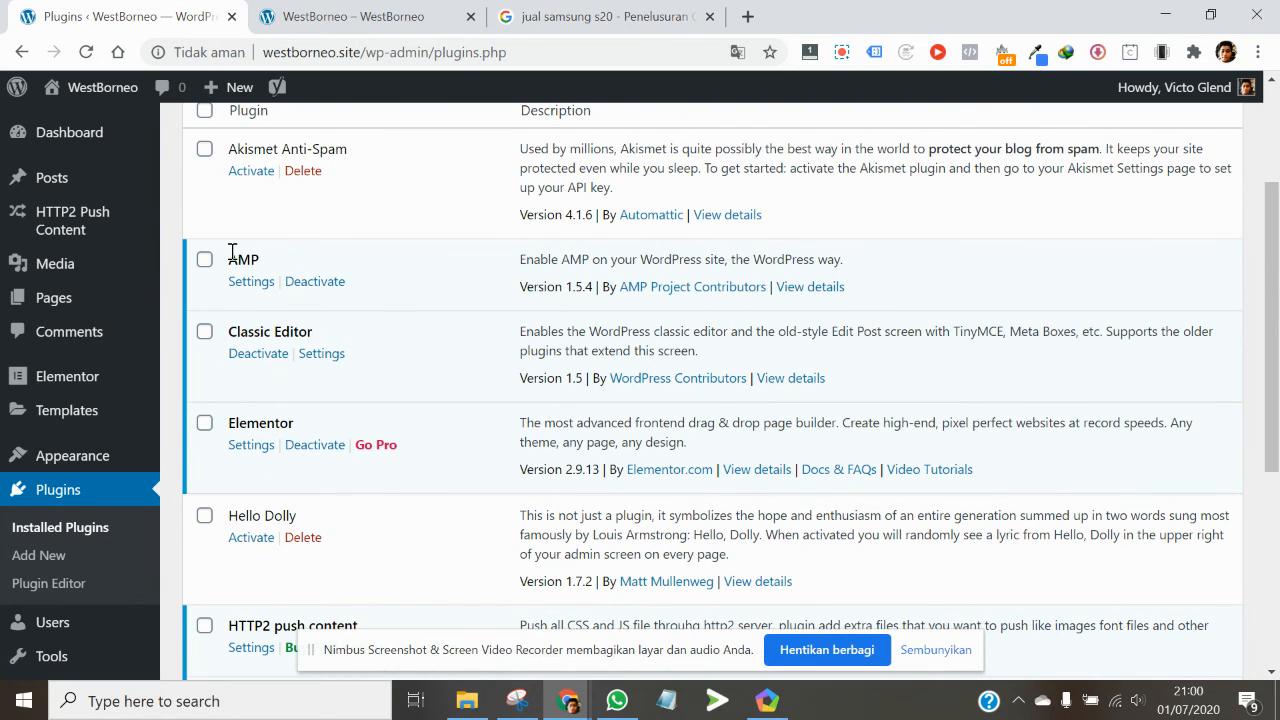
pyautogui.moveTo(230, 262); pyautogui.dragTo(282, 262)
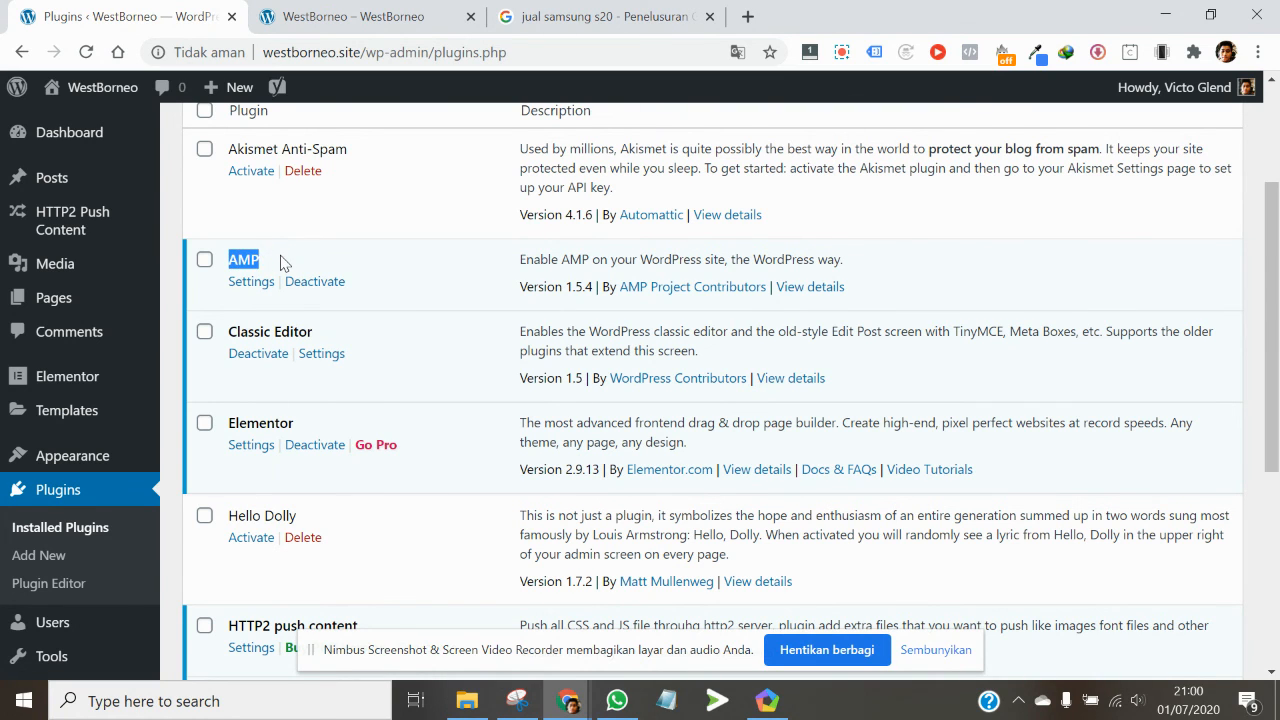